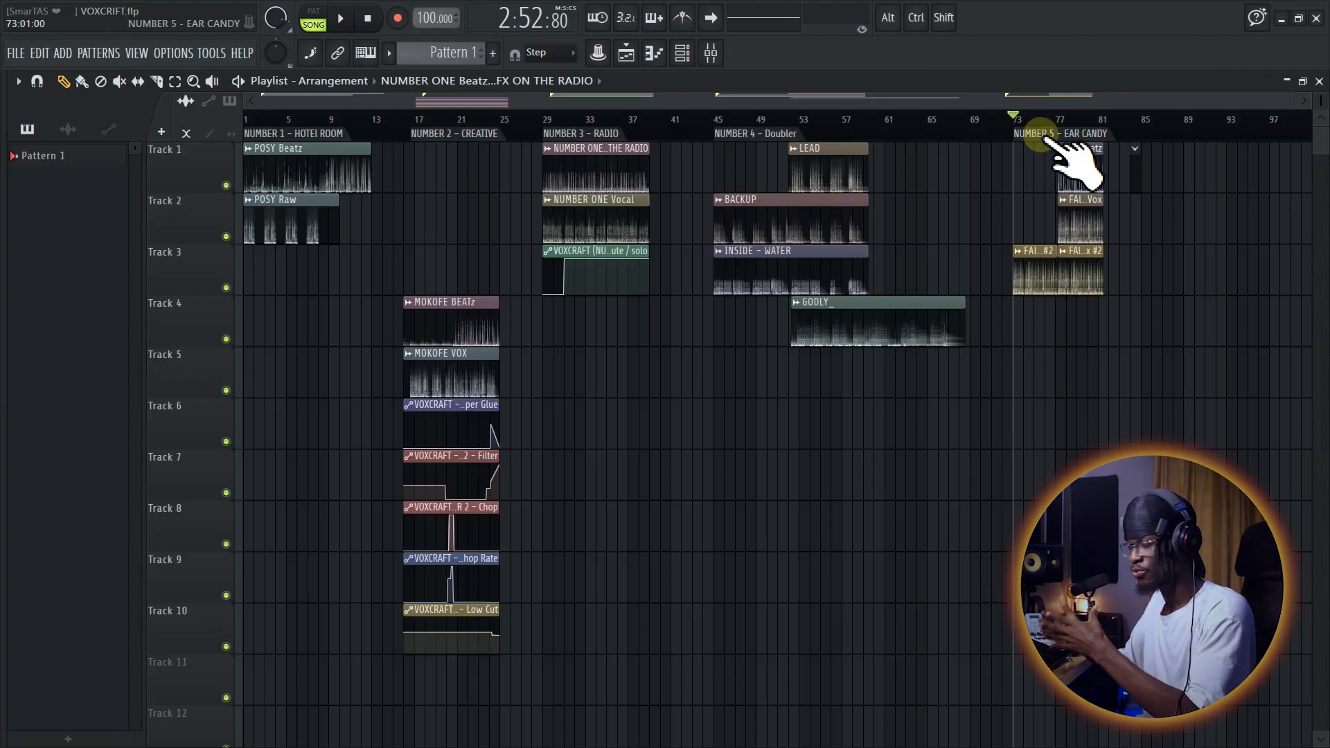
- Play back the NUMBER 5 - EAR CANDY section of the arrangement
scroll(1241, 299, "up", 5)
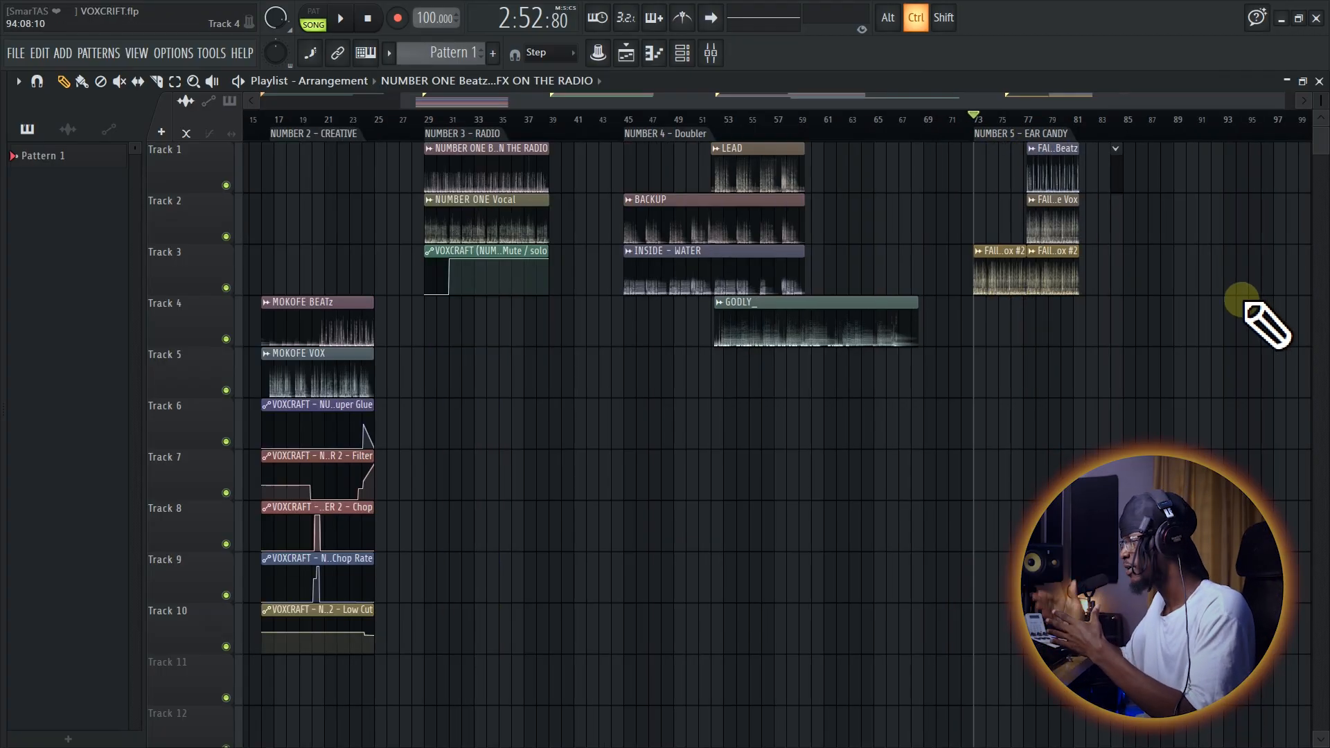
scroll(1240, 300, "down", 2)
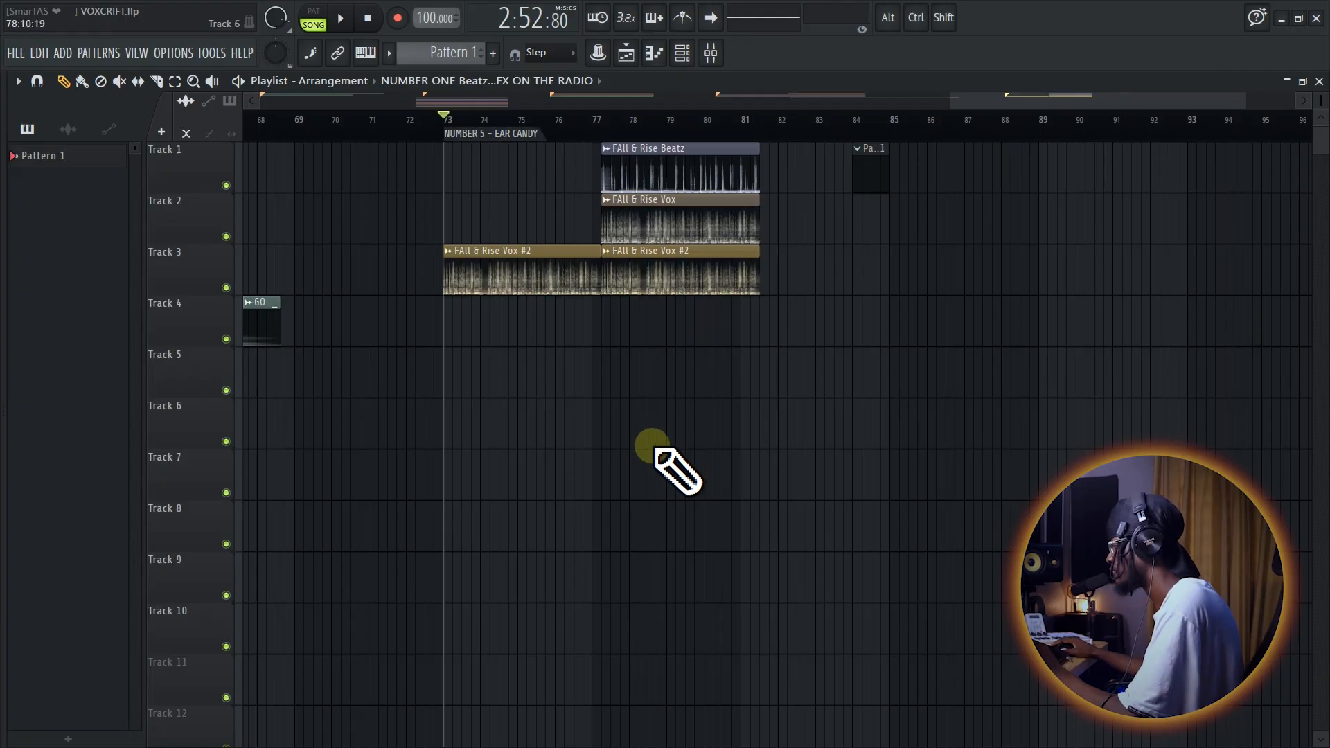
key("space")
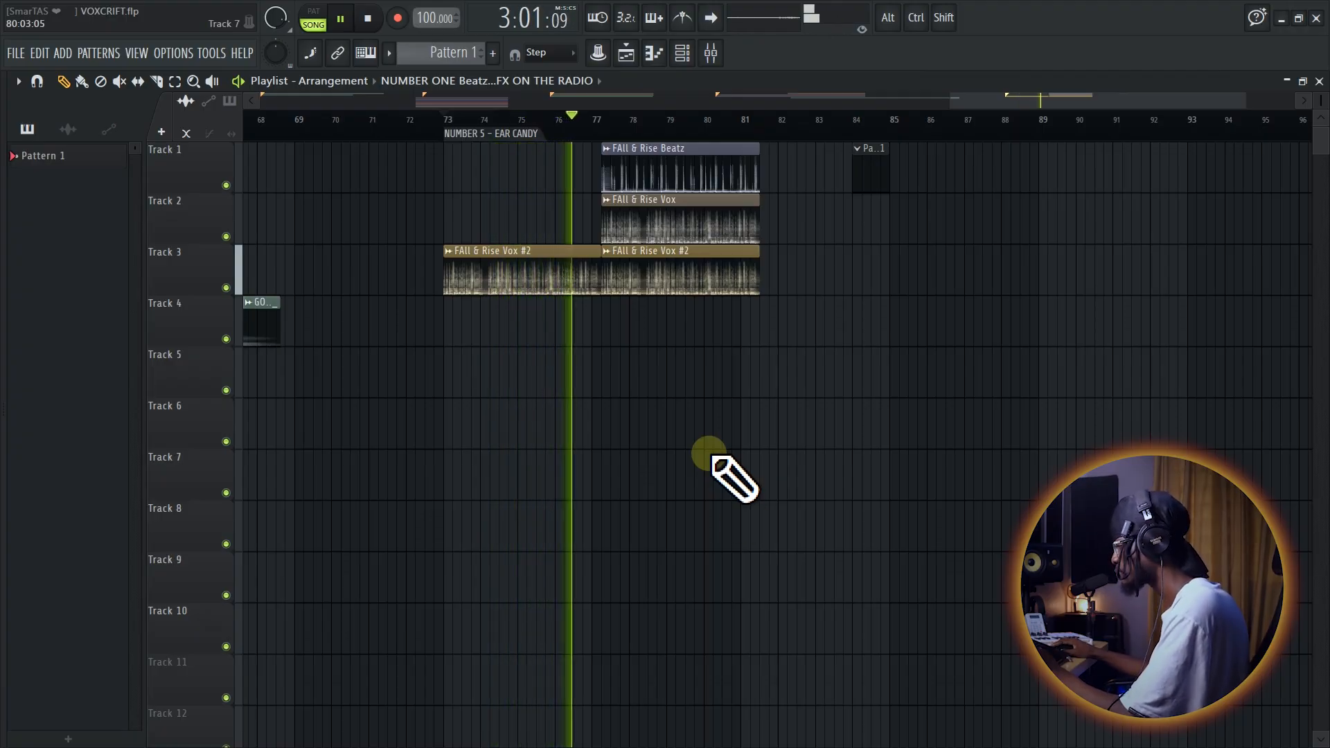
- Show the mixer, stop playback and open the VOXCRAFT plugin on the FAll & Rise Vox #2 track
left_click(720, 48)
left_click_drag(585, 237, 676, 323)
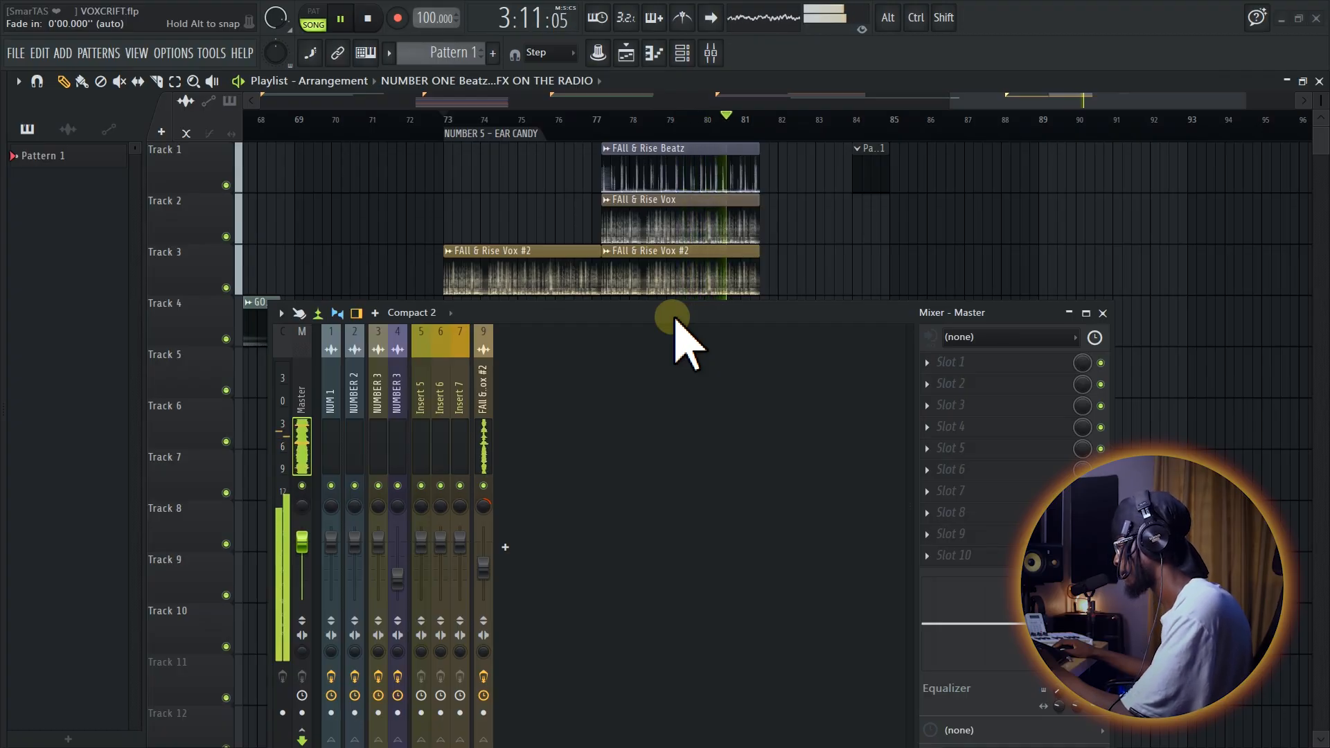
key("space")
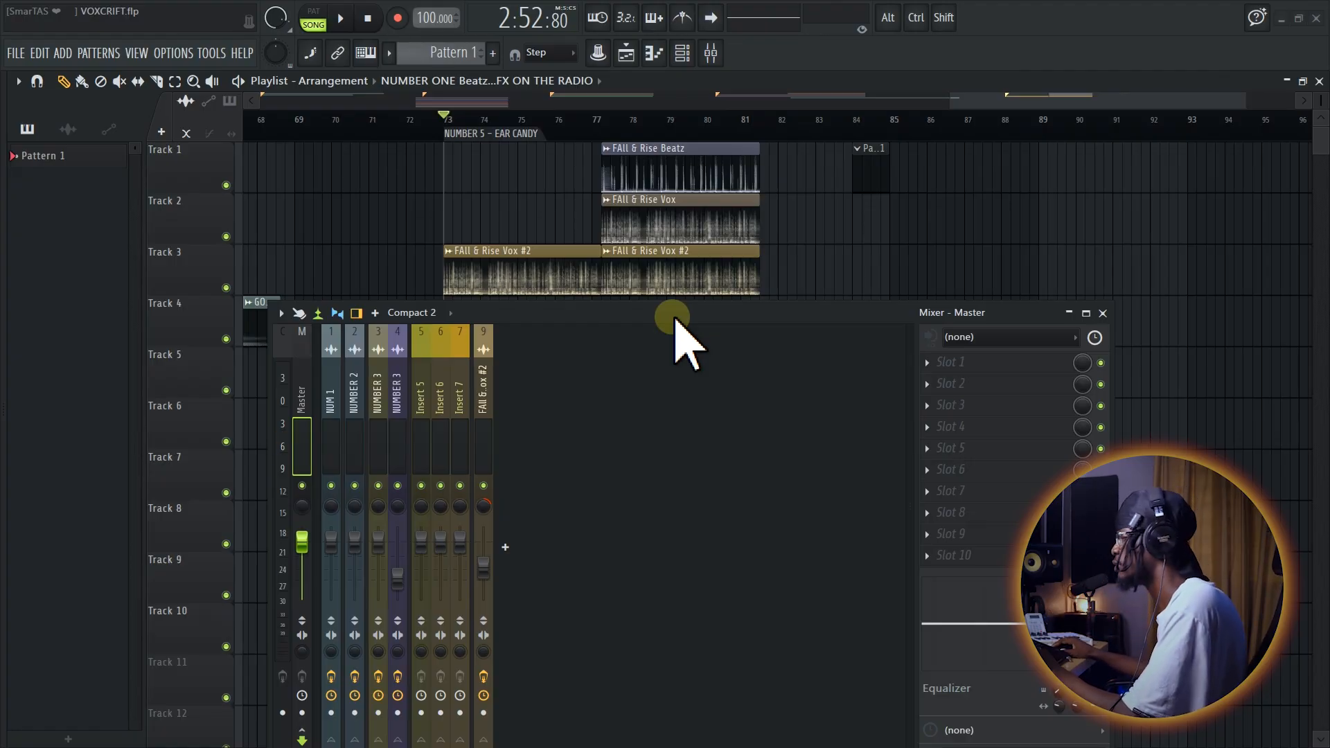
left_click(485, 441)
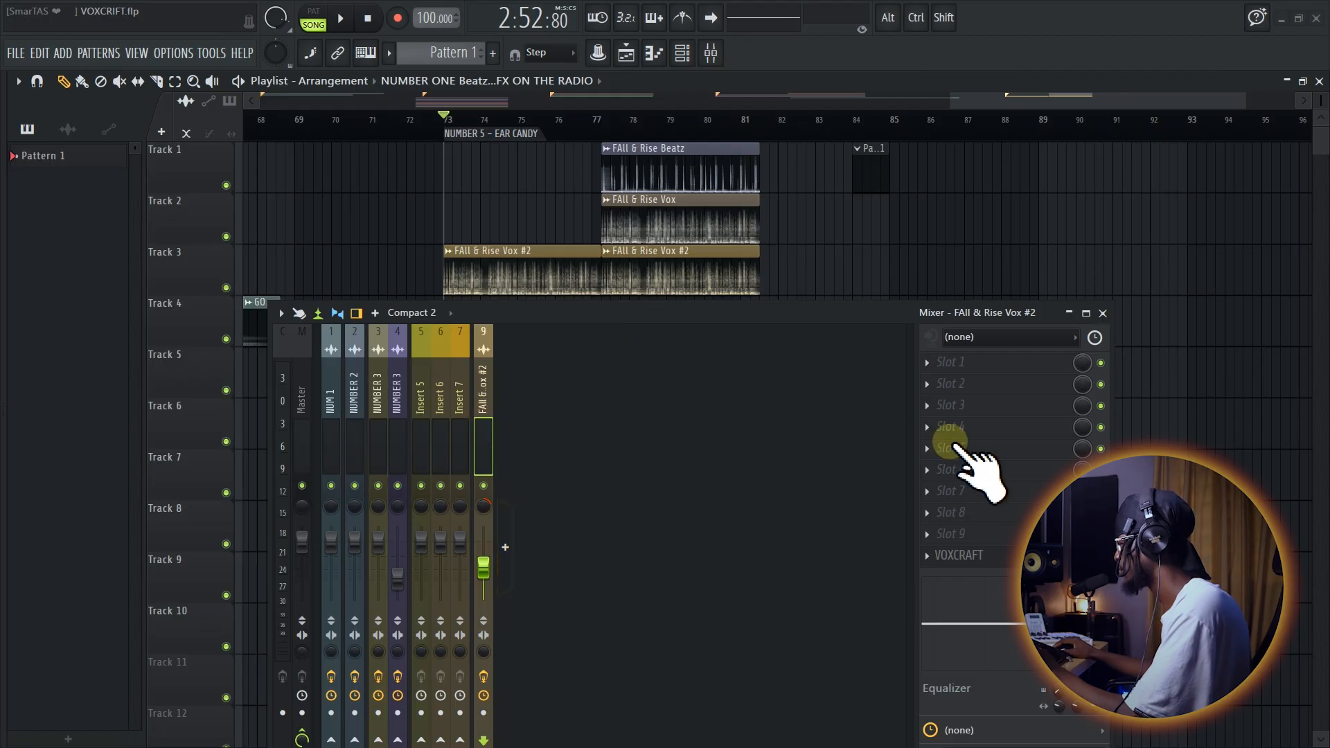
left_click(966, 558)
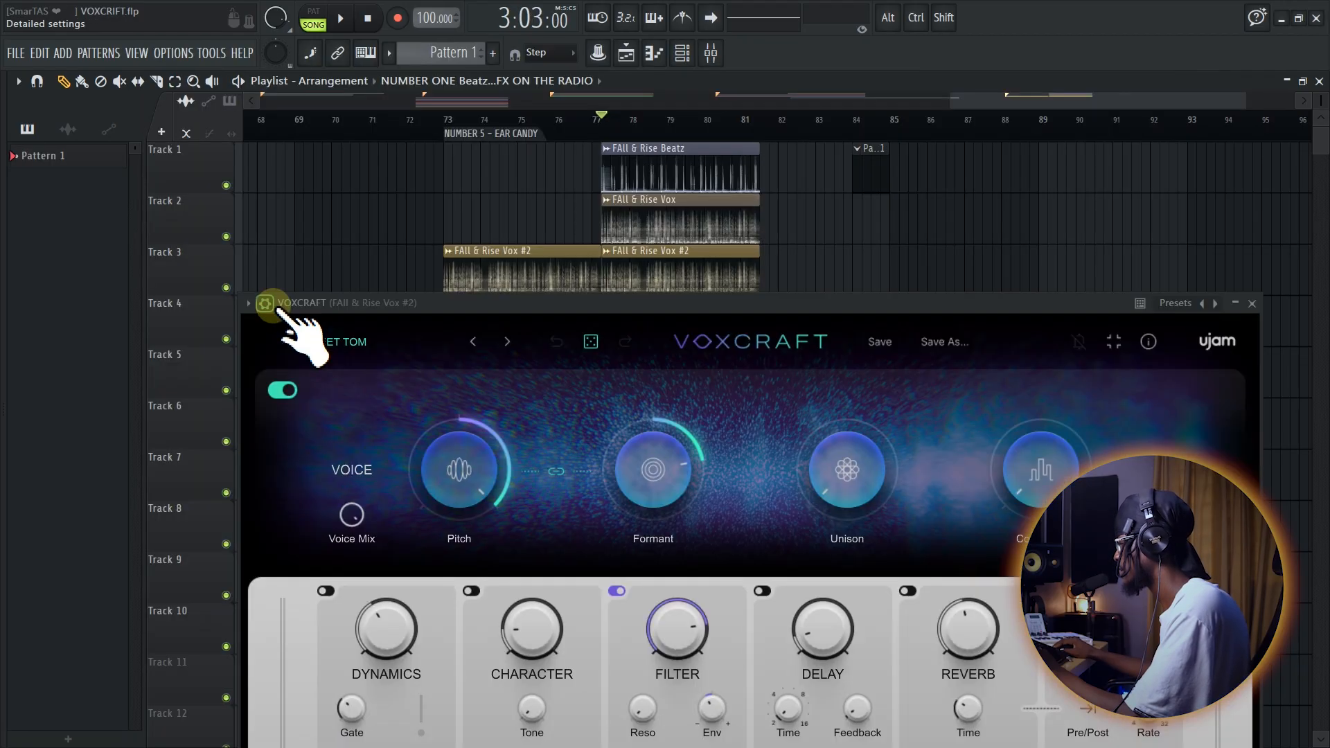
- Play from the NUMBER 5 - EAR CANDY marker with VOXCRAFT bypassed, and again with it enabled, to compare the vocal
left_click(266, 299)
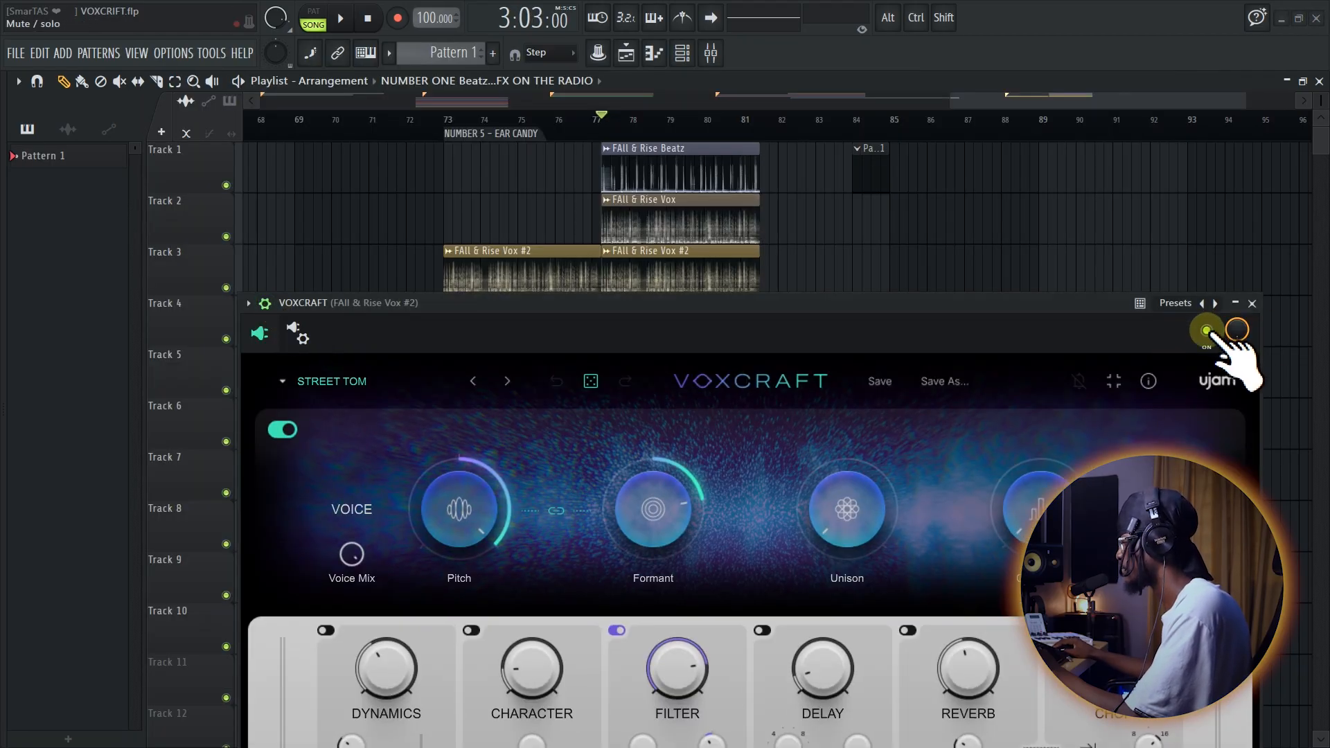
left_click_drag(1063, 332, 1059, 349)
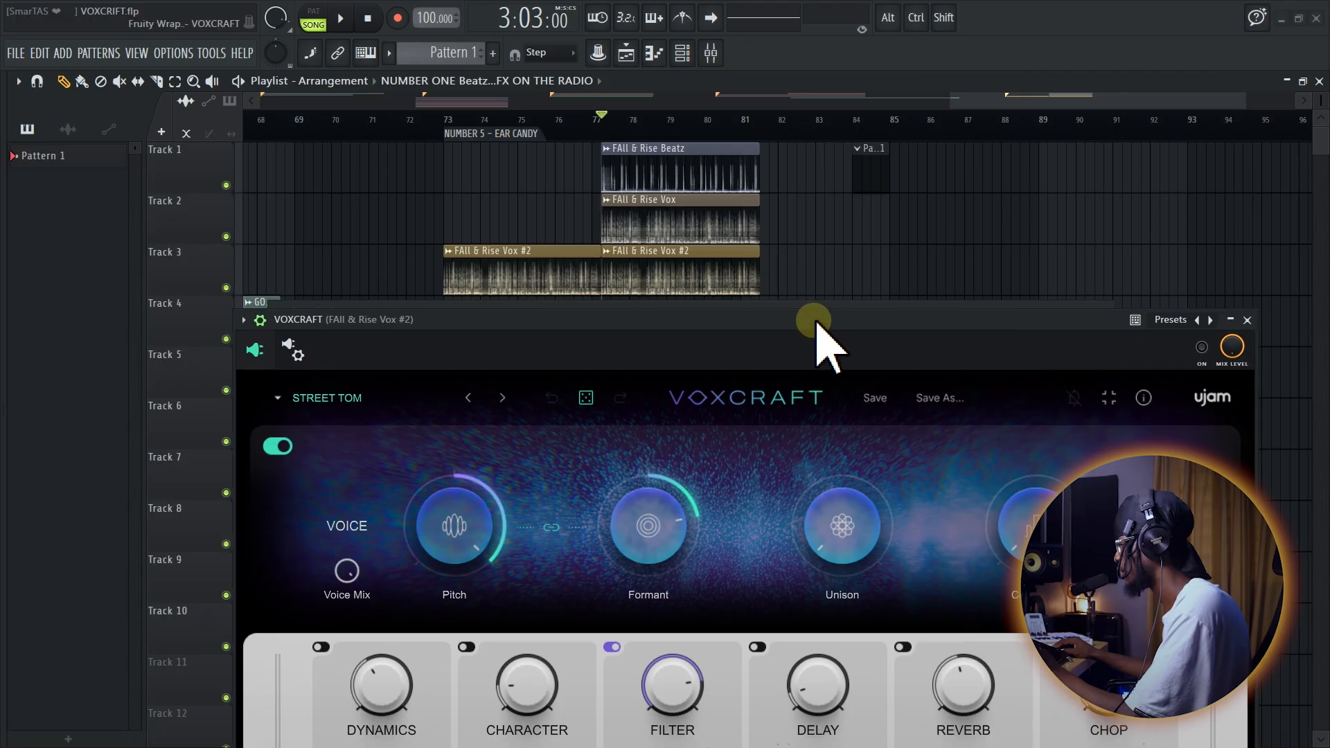
left_click(471, 133)
key("space")
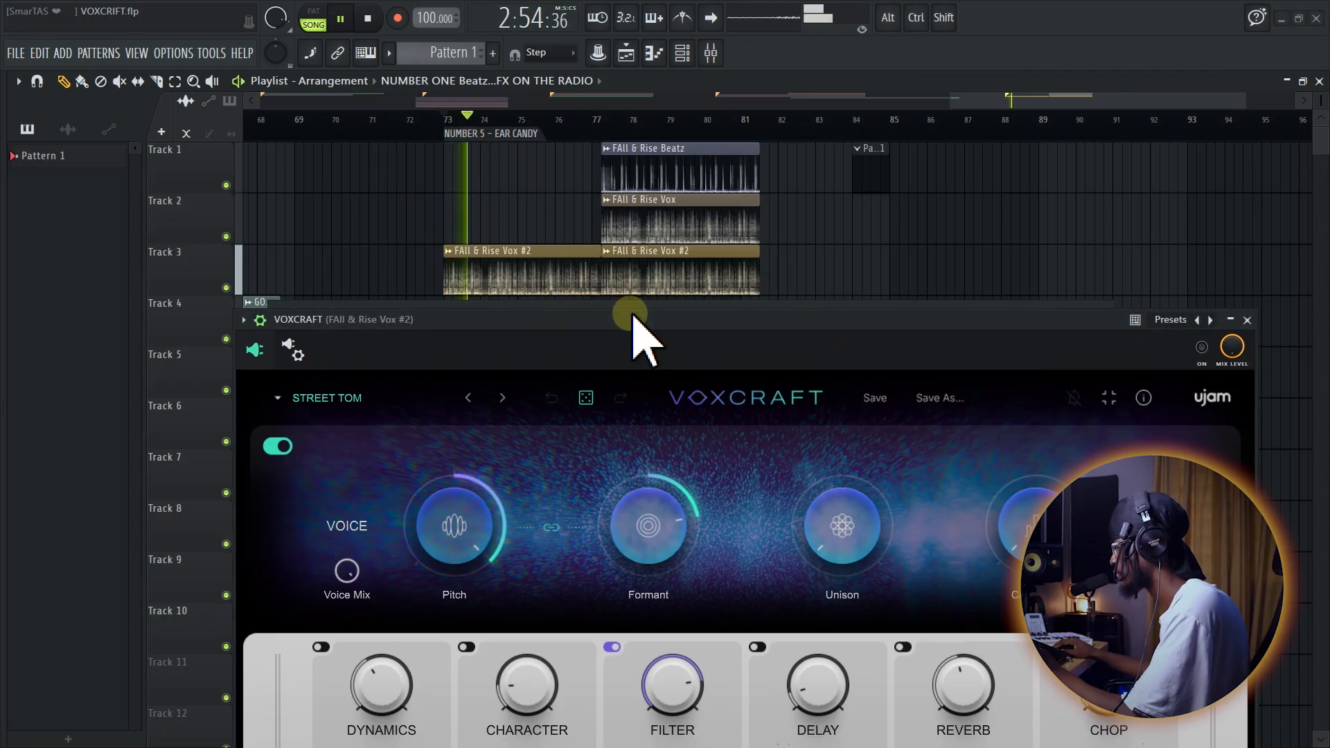
key("space")
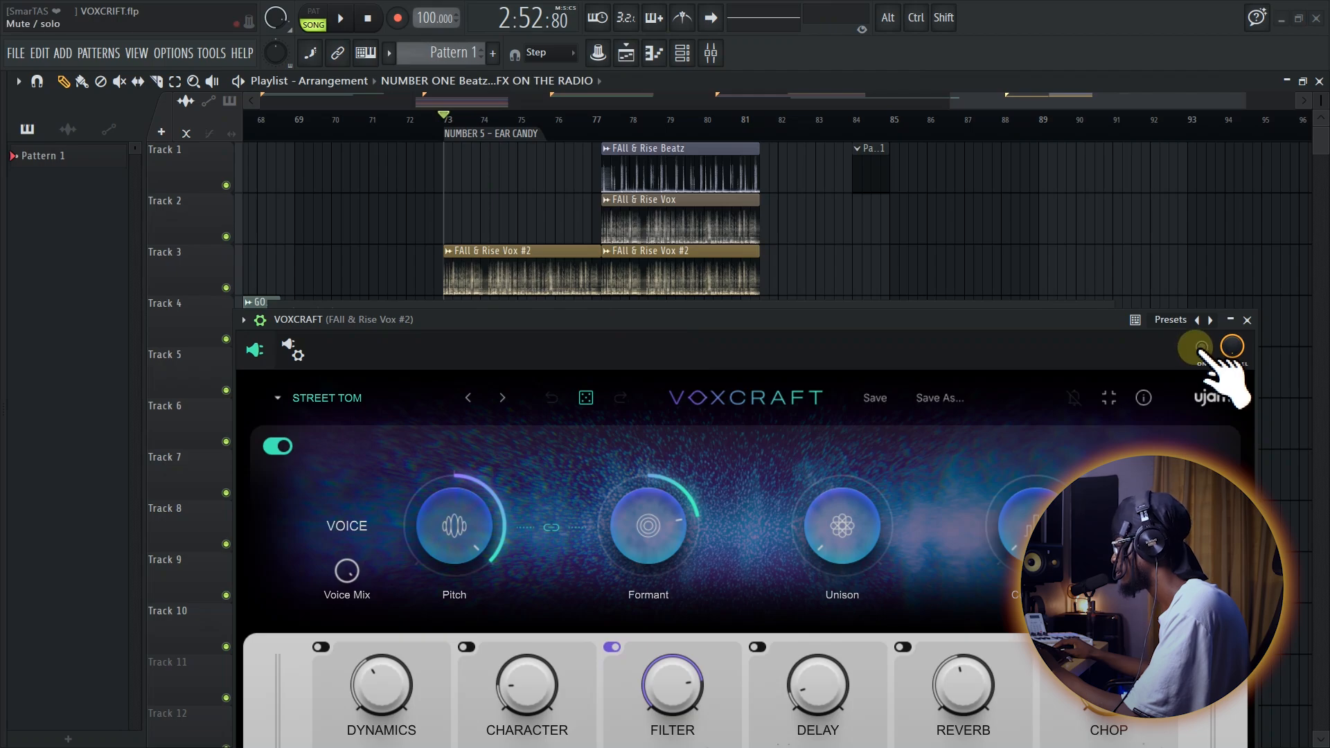
left_click_drag(1041, 326, 989, 129)
key("space")
key("space")
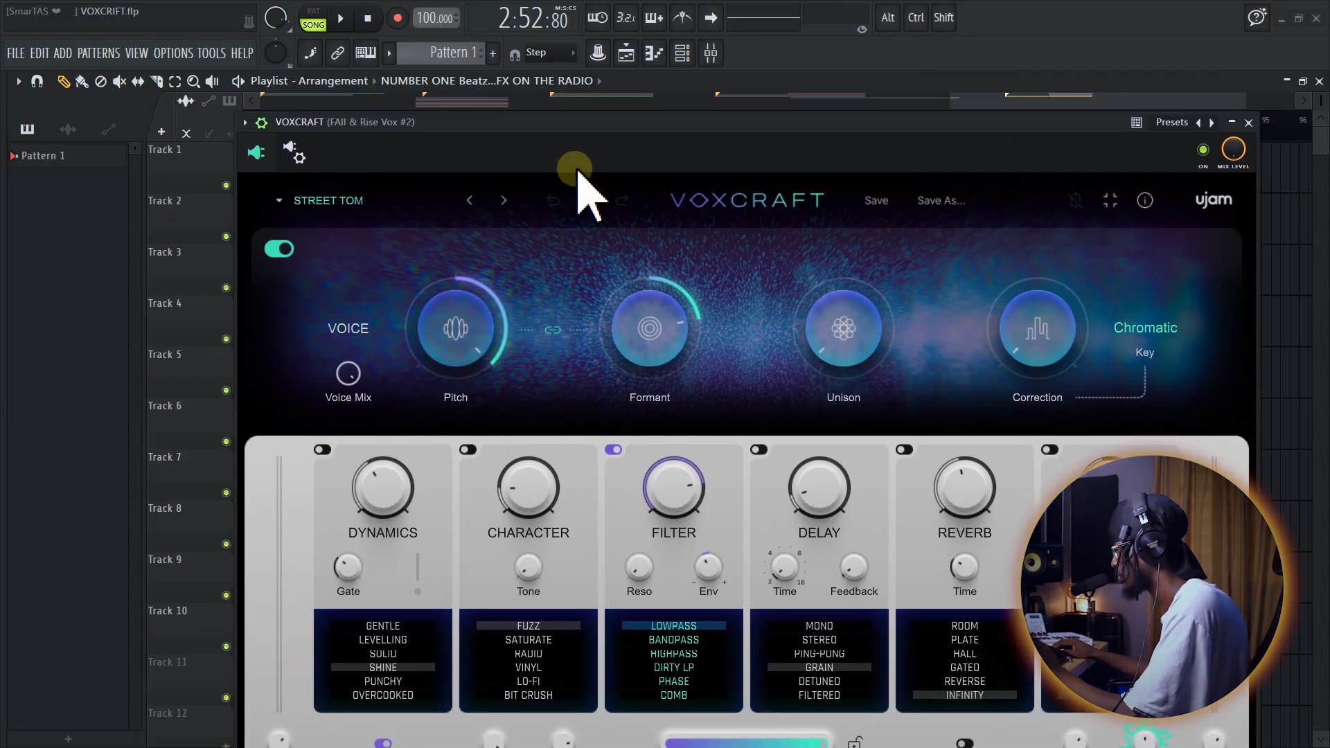
- Compare the vocal in playback with VOXCRAFT's Voice section switched off and switched back on
mouse_move(475, 331)
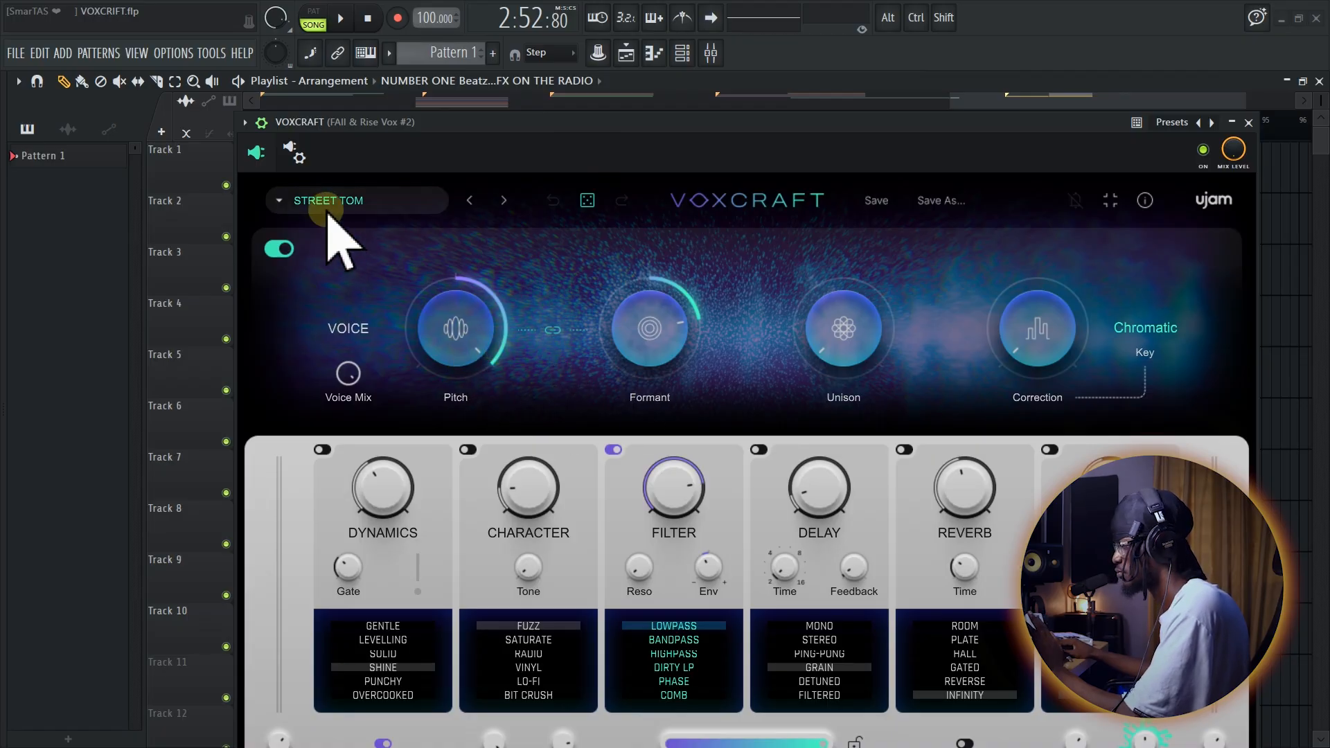
left_click_drag(609, 123, 599, 118)
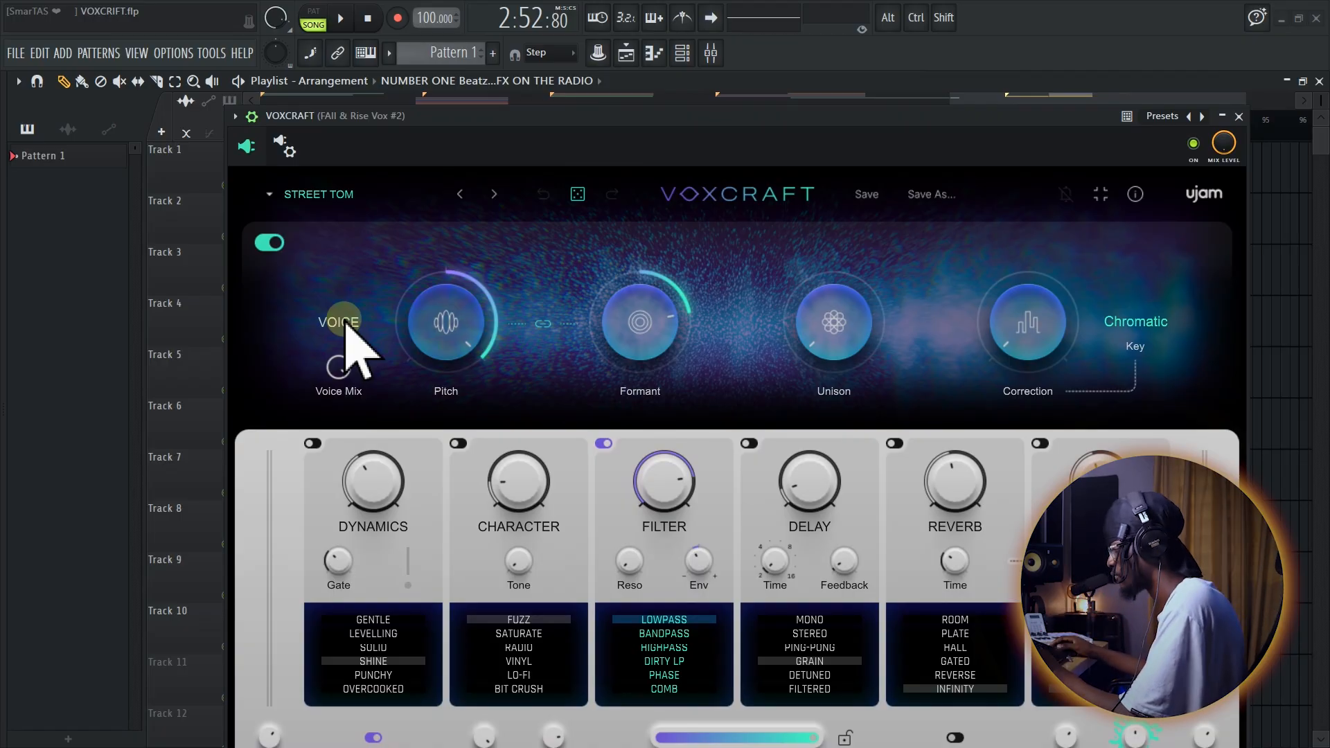
left_click_drag(537, 121, 526, 124)
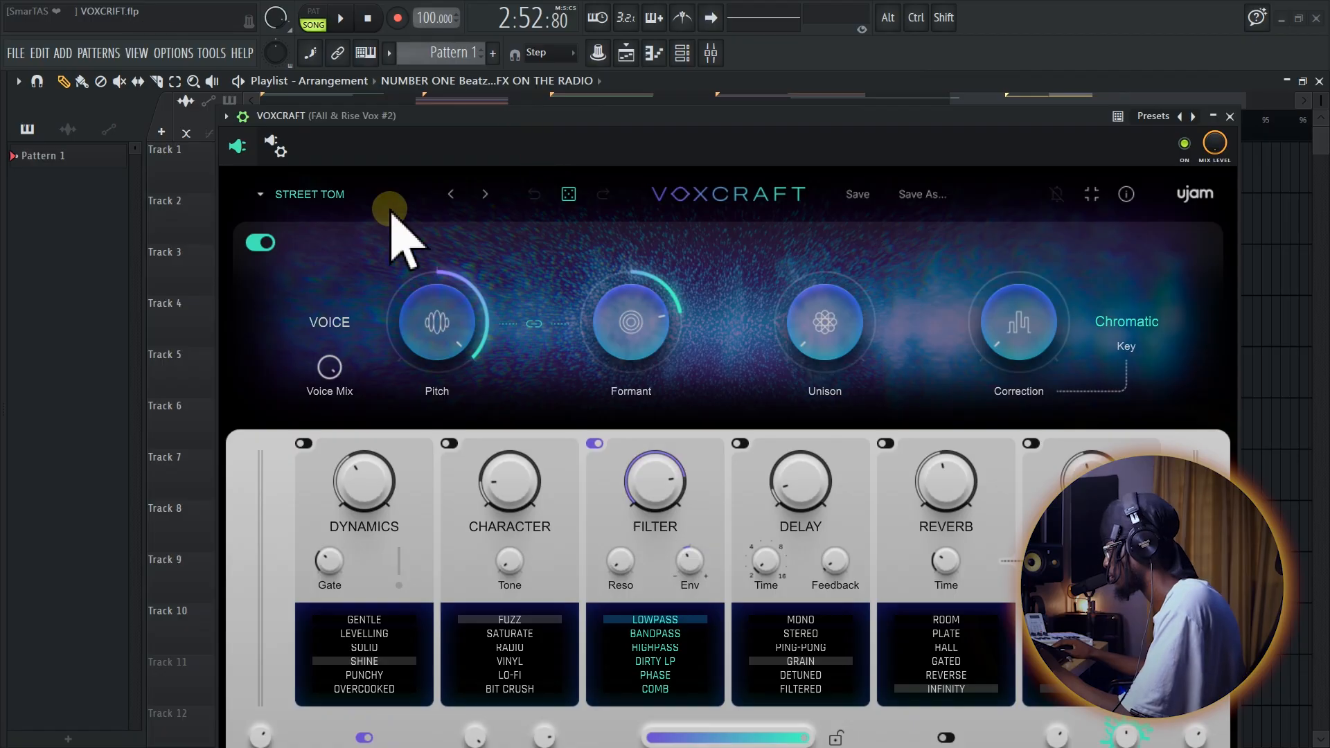
left_click(265, 243)
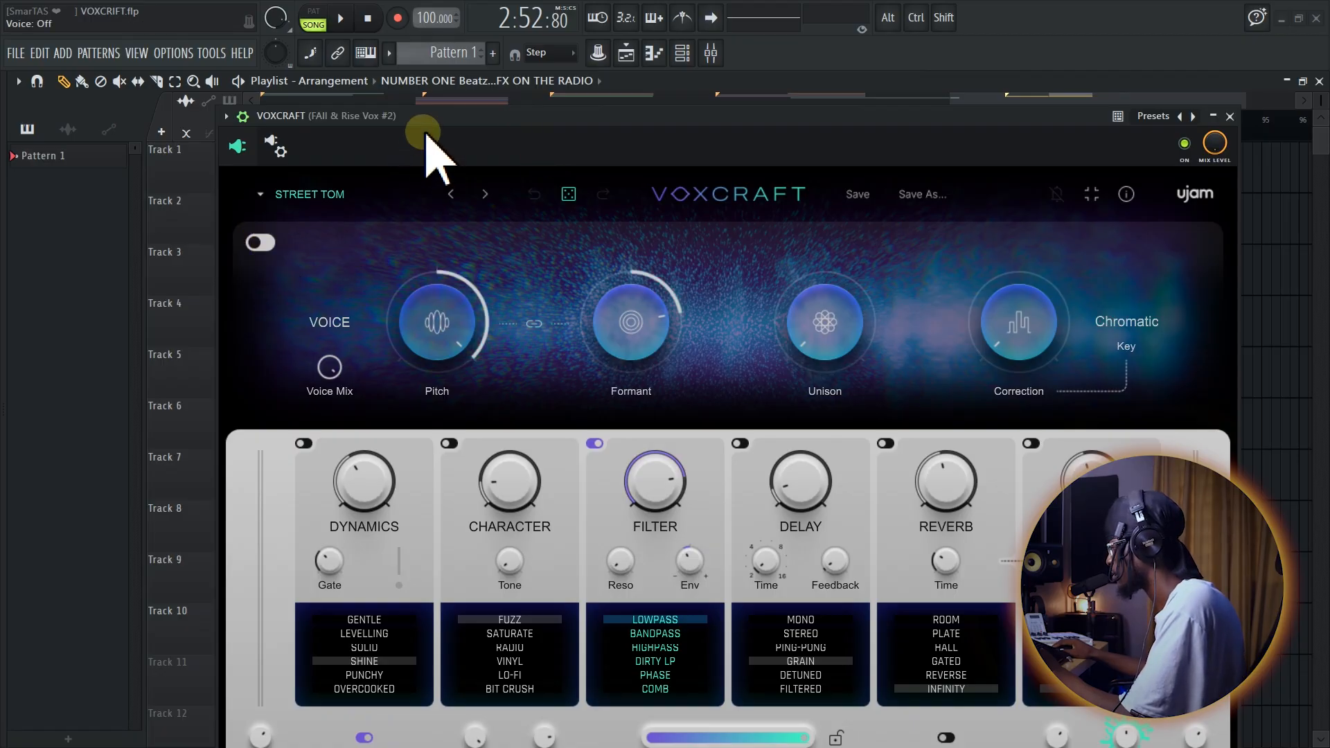
key("space")
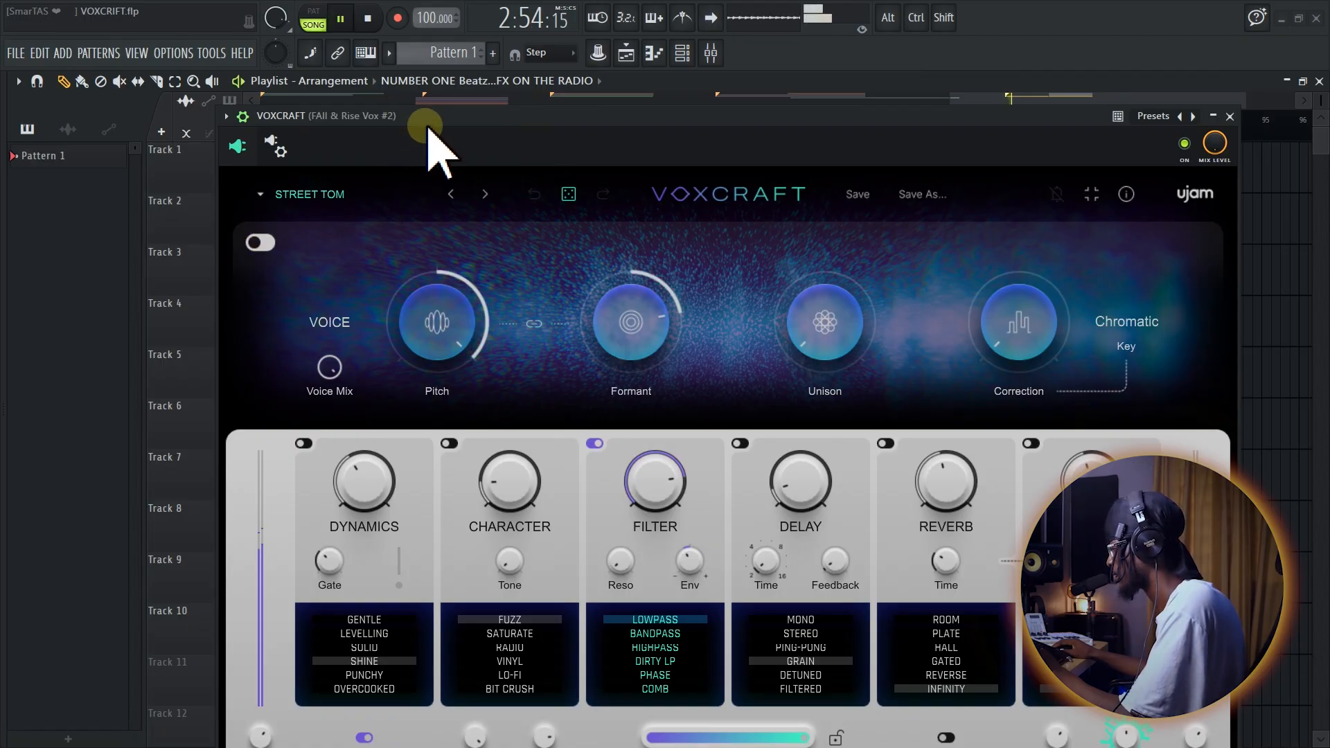
left_click(261, 243)
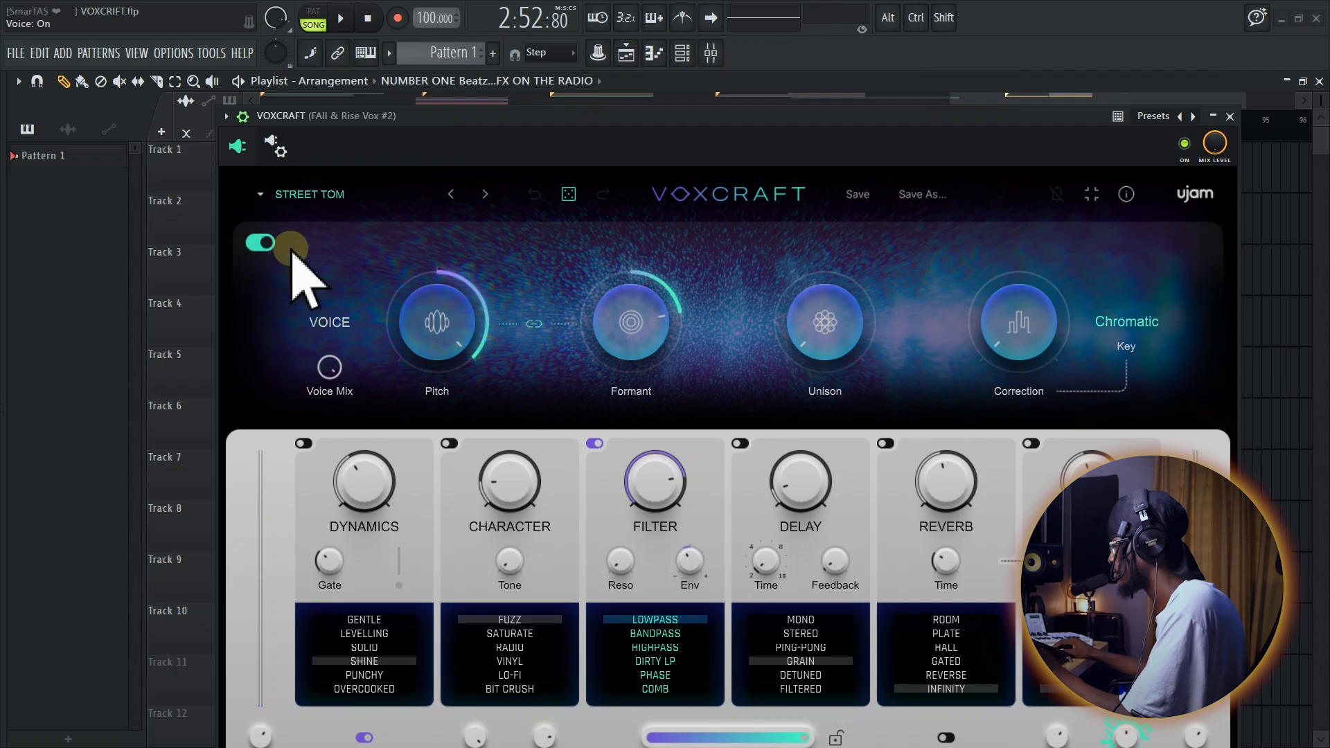
key("space")
key("space")
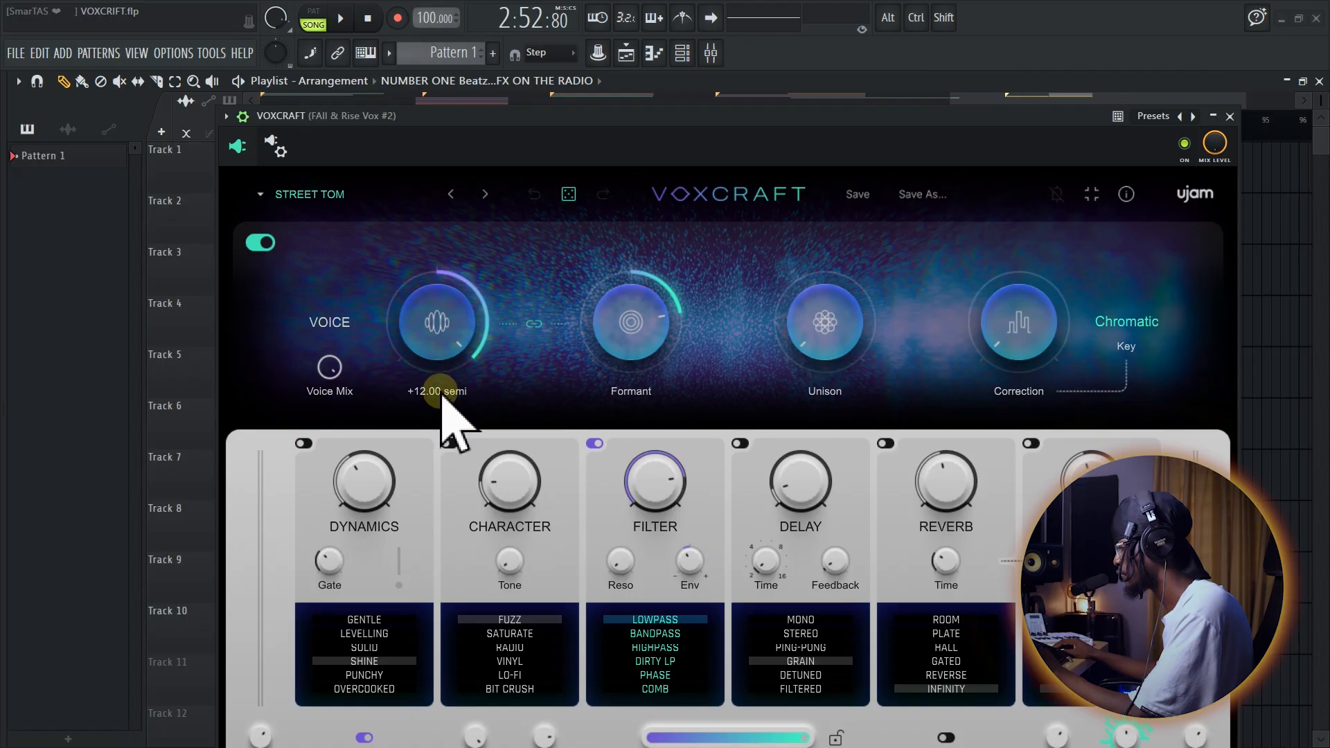
- Lower the Voice Pitch to +7.93 semi and play the vocal
left_click_drag(460, 342, 461, 346)
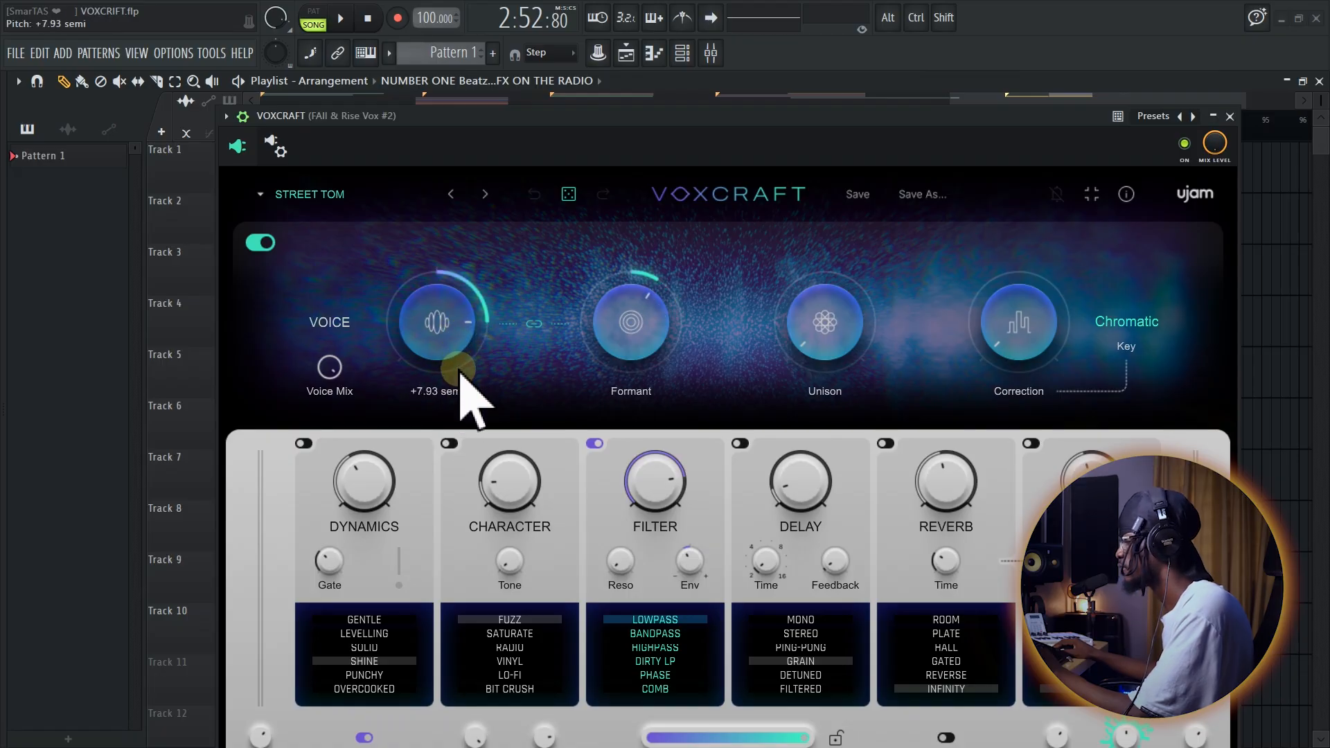
left_click_drag(655, 127, 646, 127)
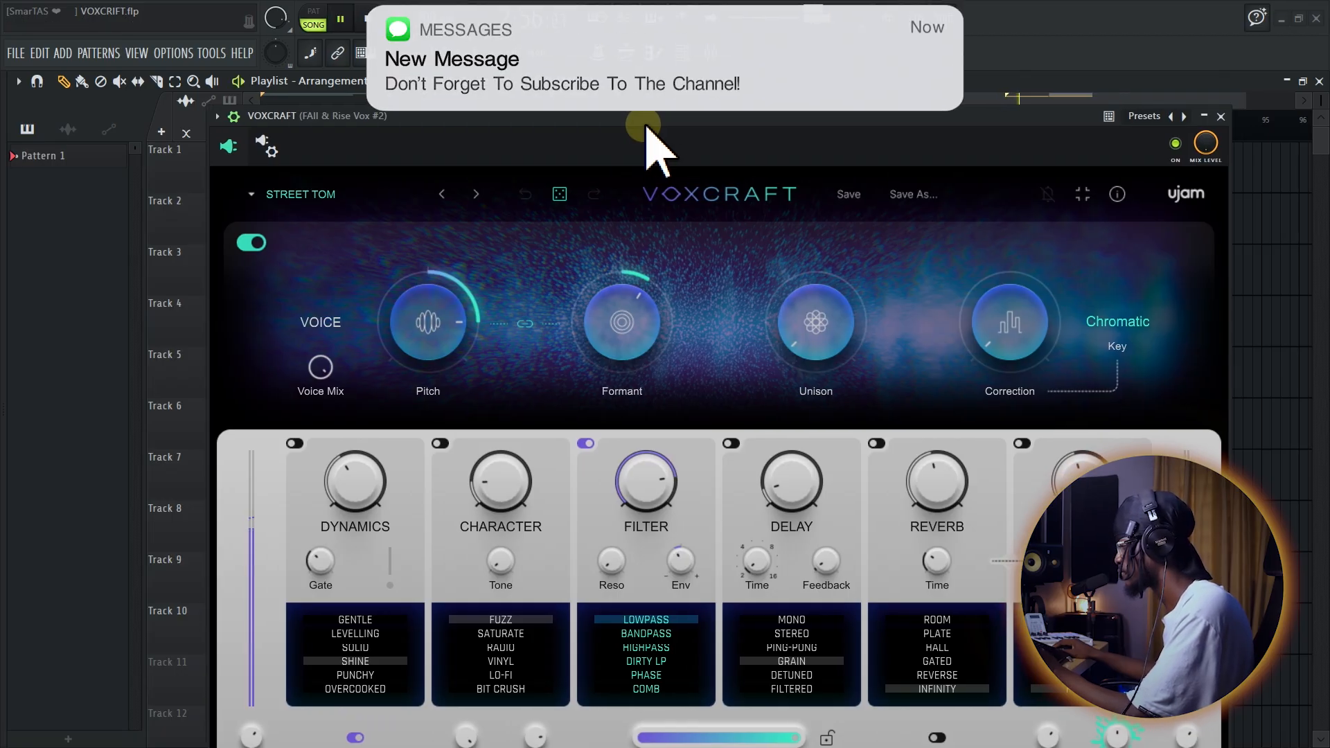
key("space")
- Set the Voice Pitch to +6.01 semi and play the vocal to check the sound
mouse_move(463, 312)
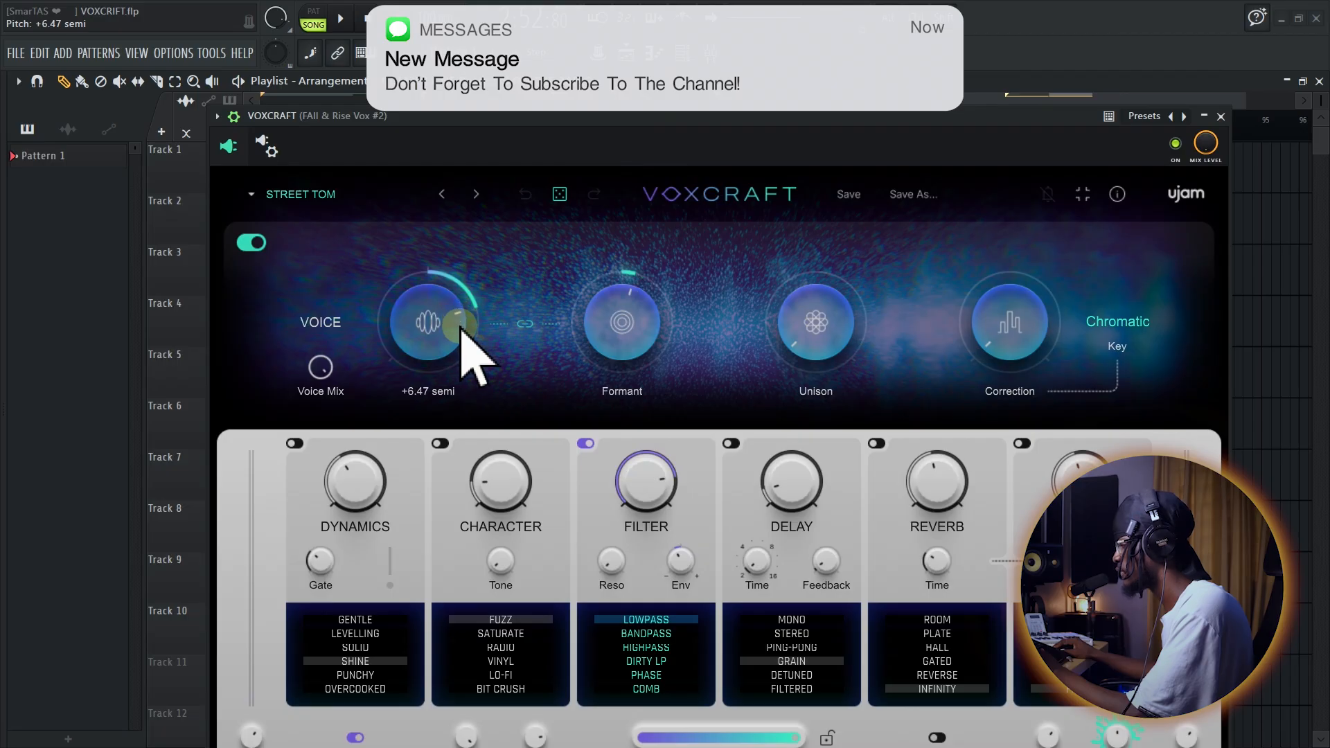
left_click_drag(459, 332, 459, 329)
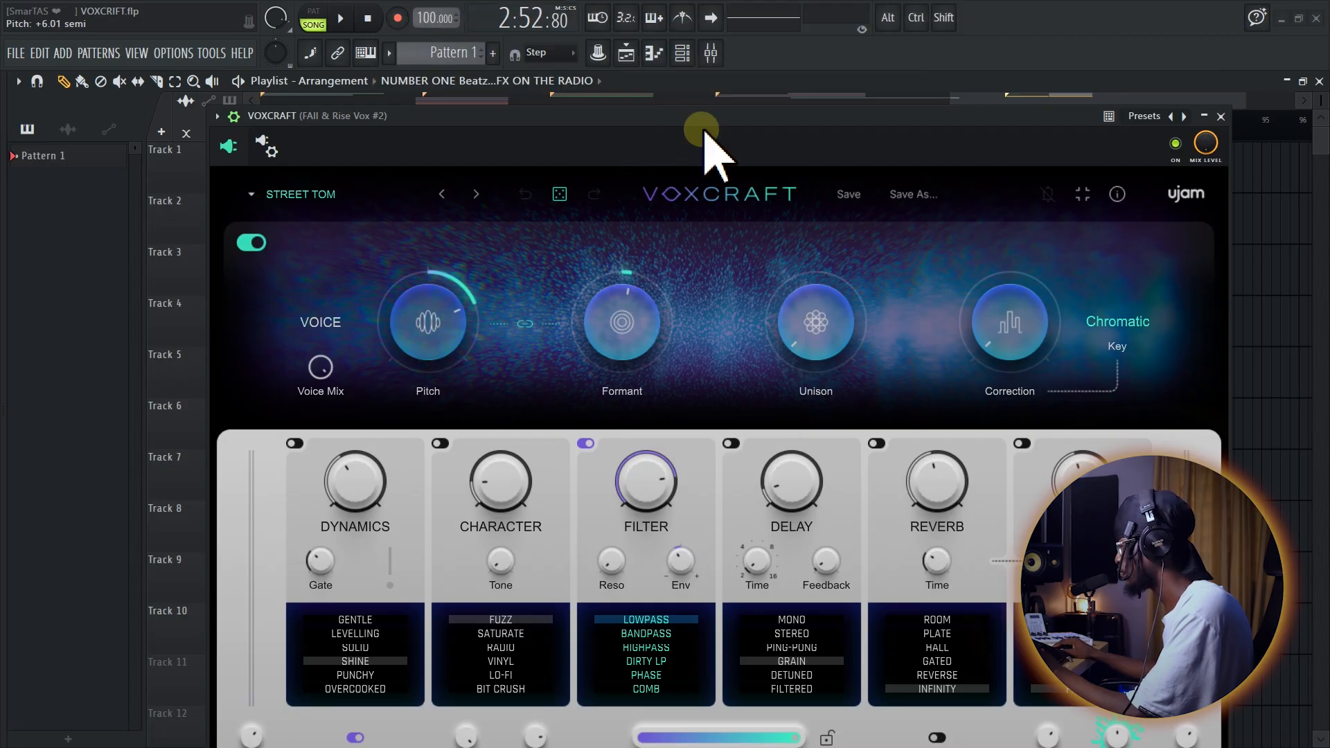
key("space")
left_click_drag(708, 122, 669, 114)
key("space")
- Set the correction key to D maj and Correction to 100 %, trying 55 % for comparison
mouse_move(987, 350)
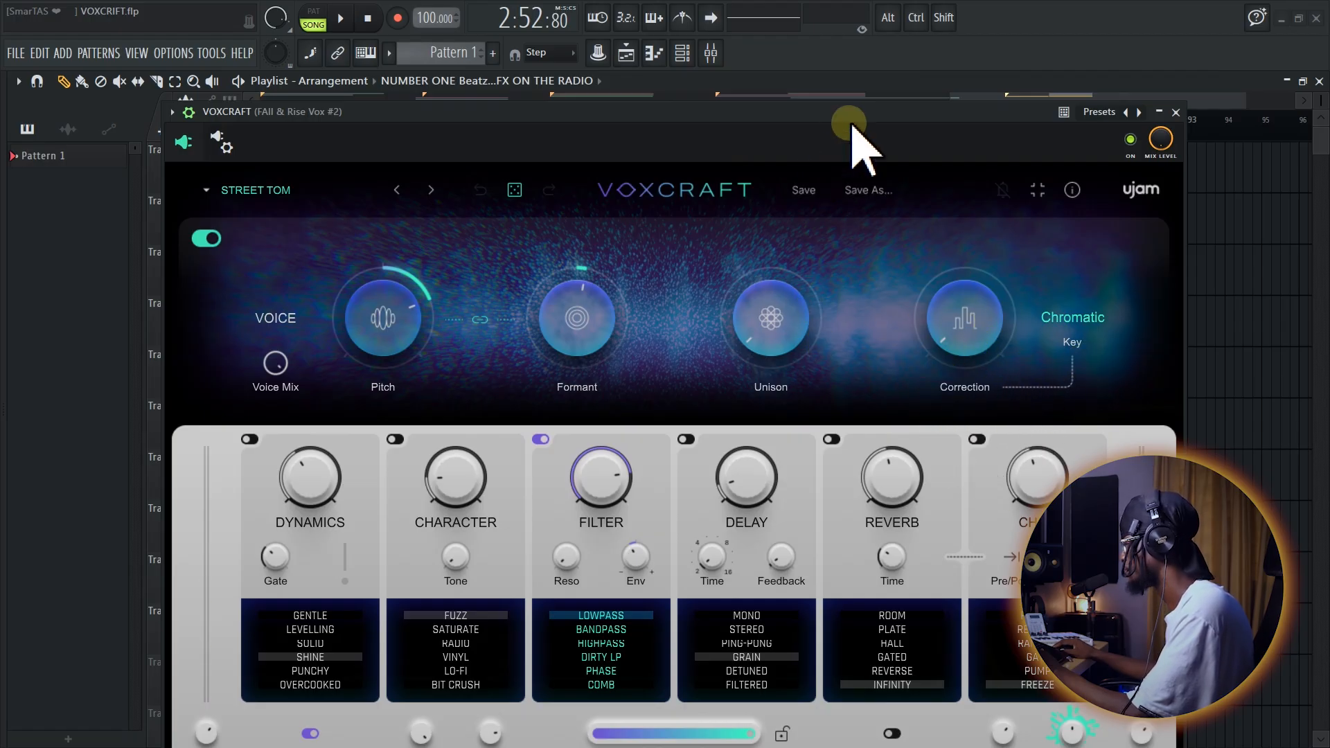
left_click_drag(852, 124, 824, 116)
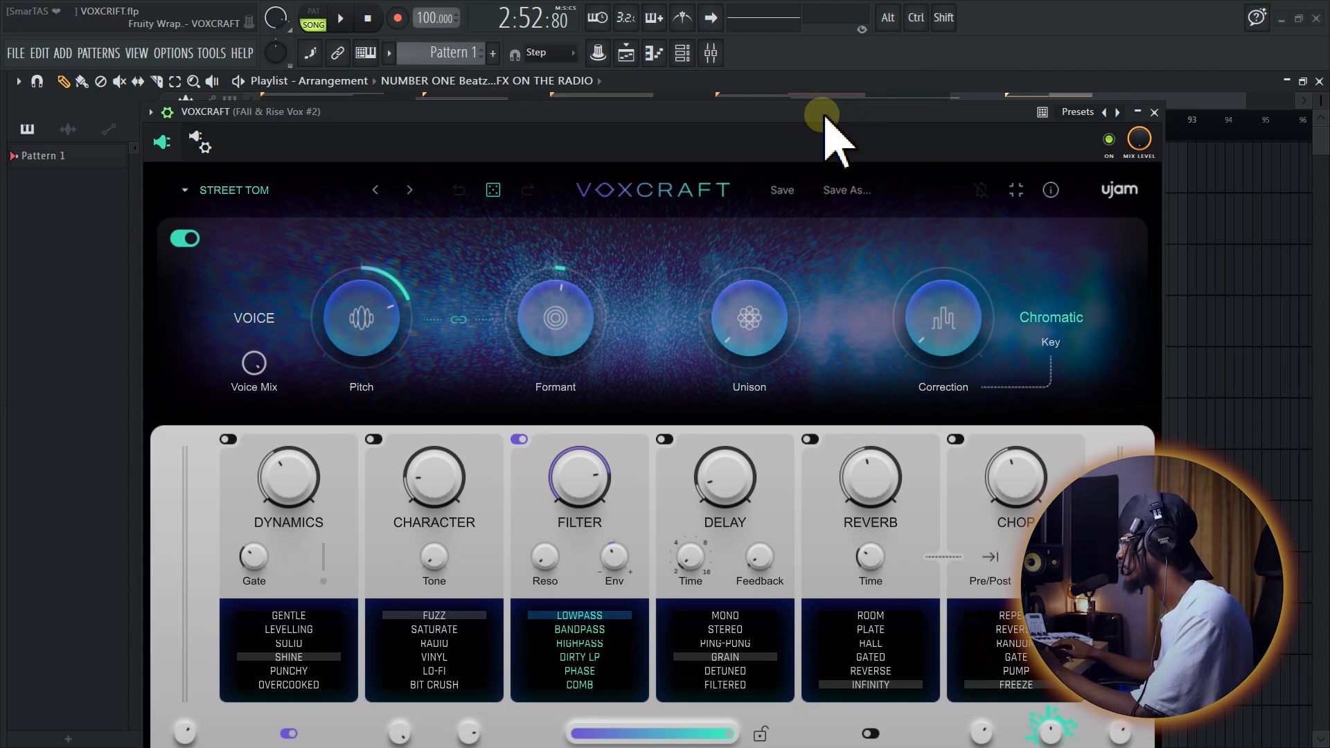
left_click_drag(931, 353, 987, 207)
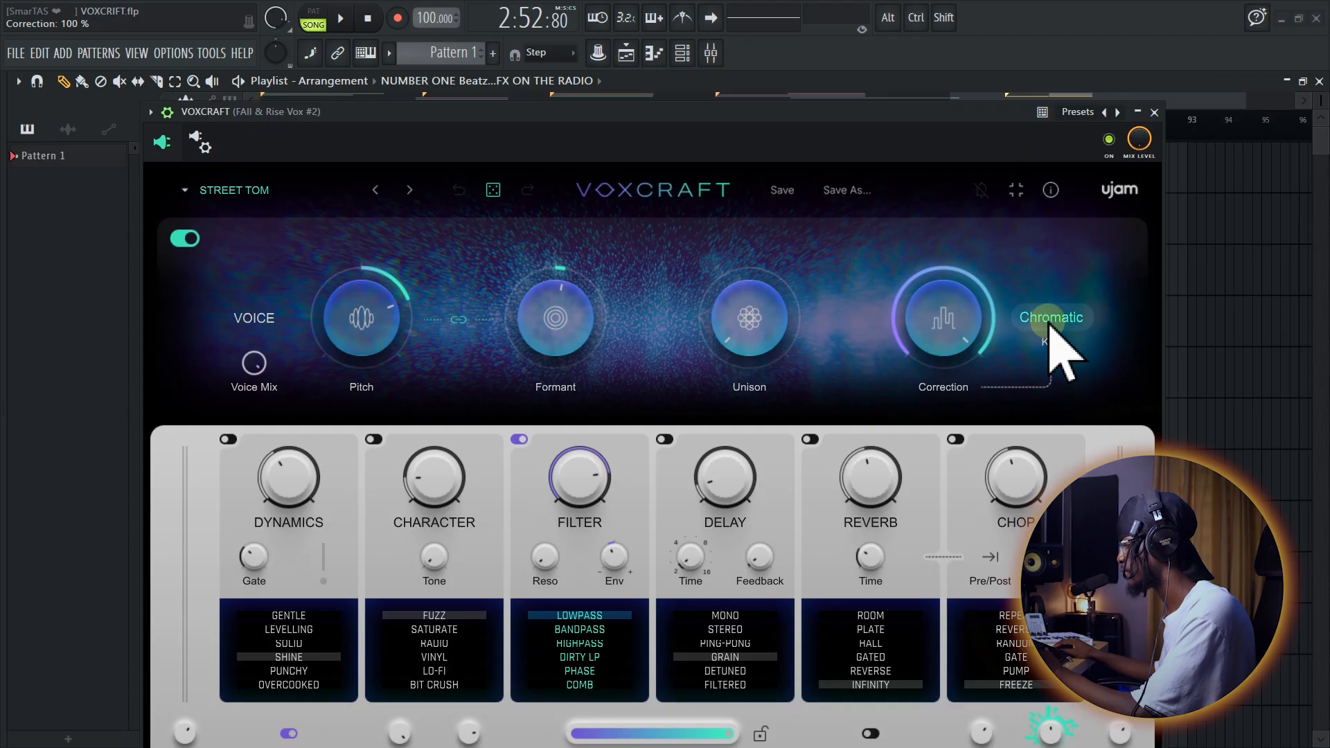
left_click(1051, 319)
scroll(1053, 346, "down", 5)
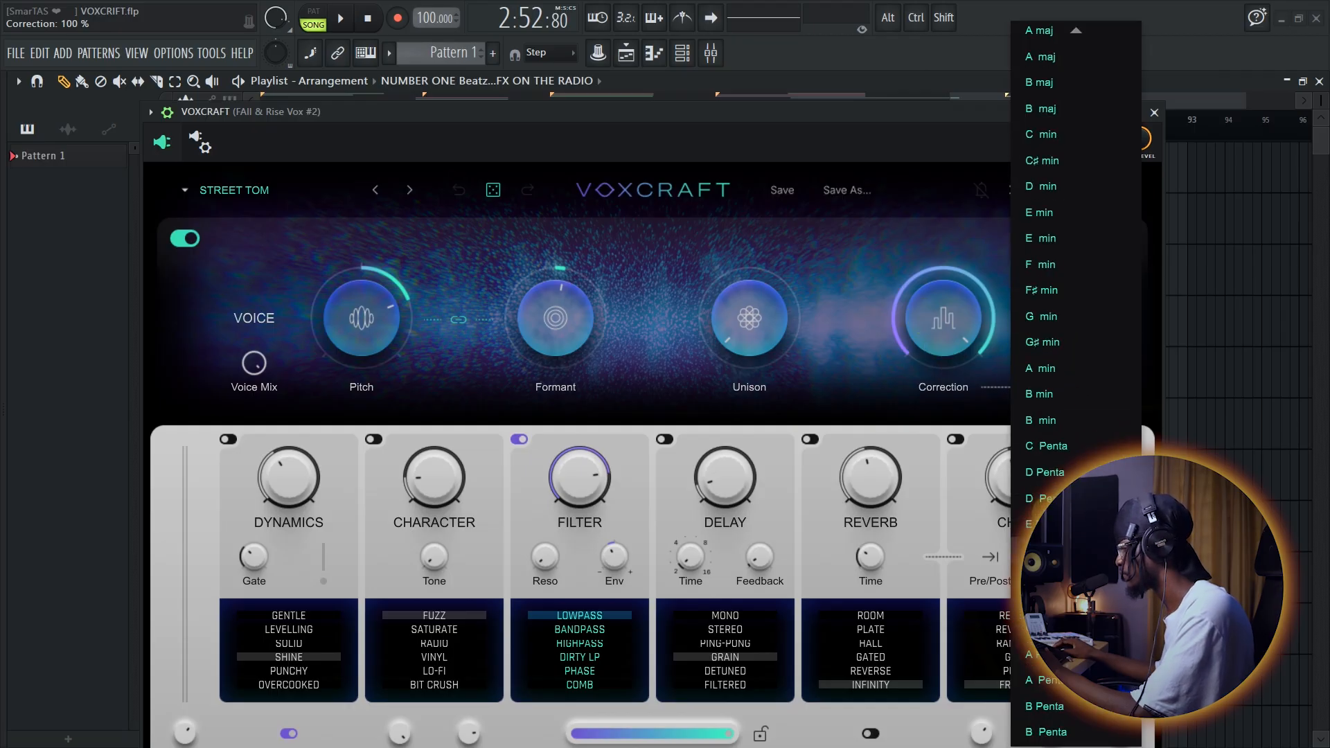
scroll(1060, 415, "up", 5)
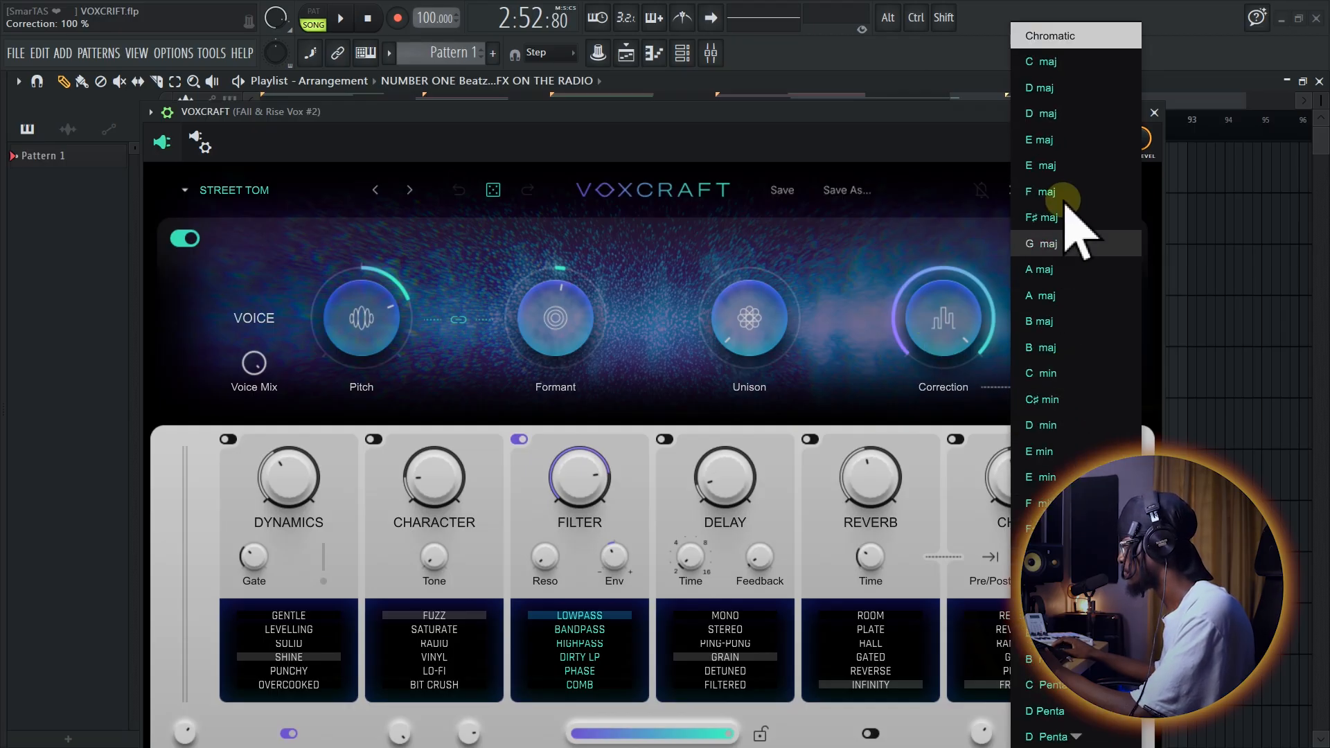
left_click(1041, 90)
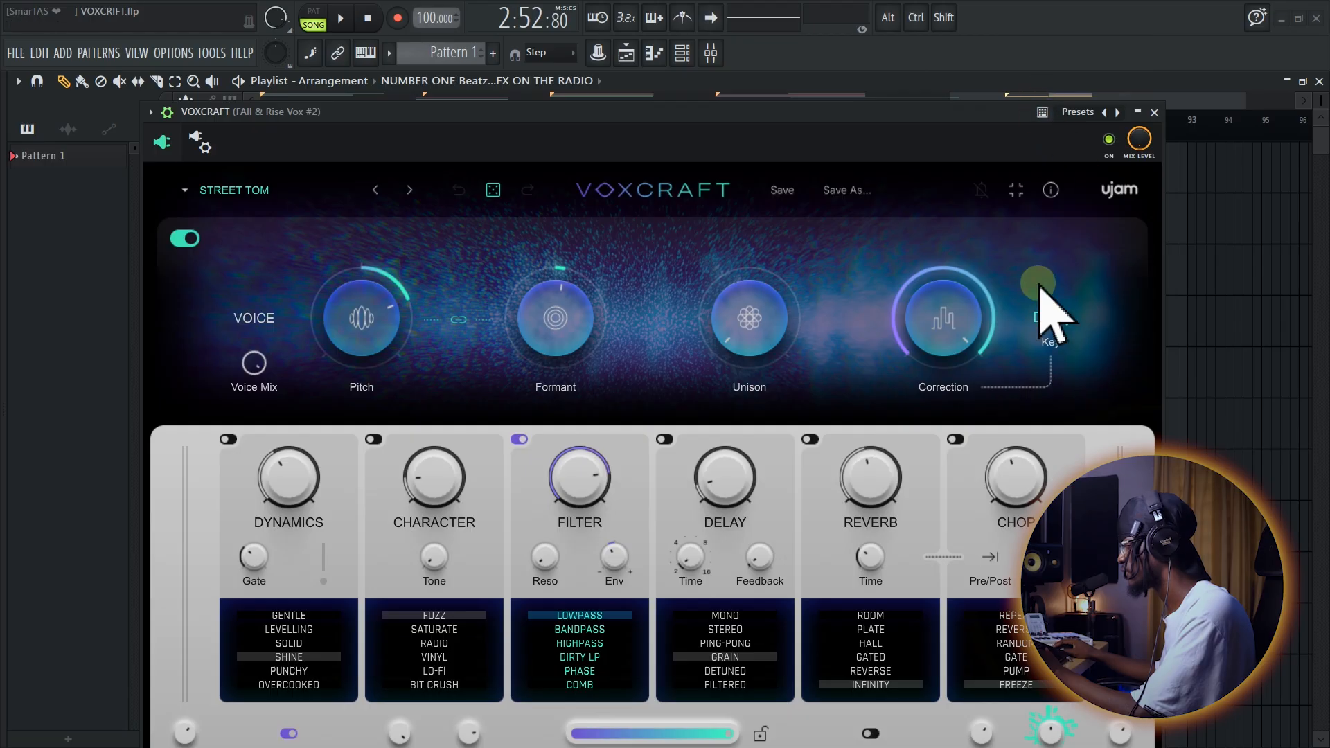
left_click_drag(979, 351, 970, 436)
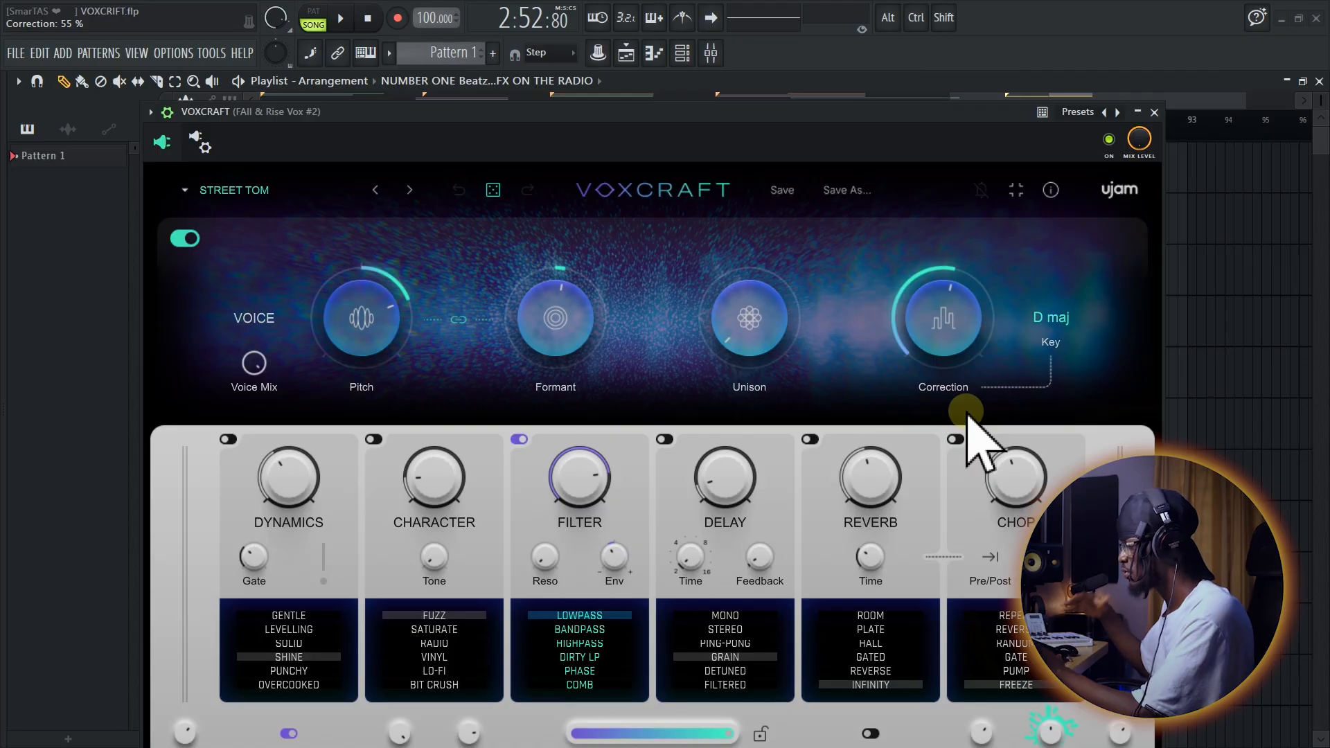
left_click_drag(967, 415, 741, 346)
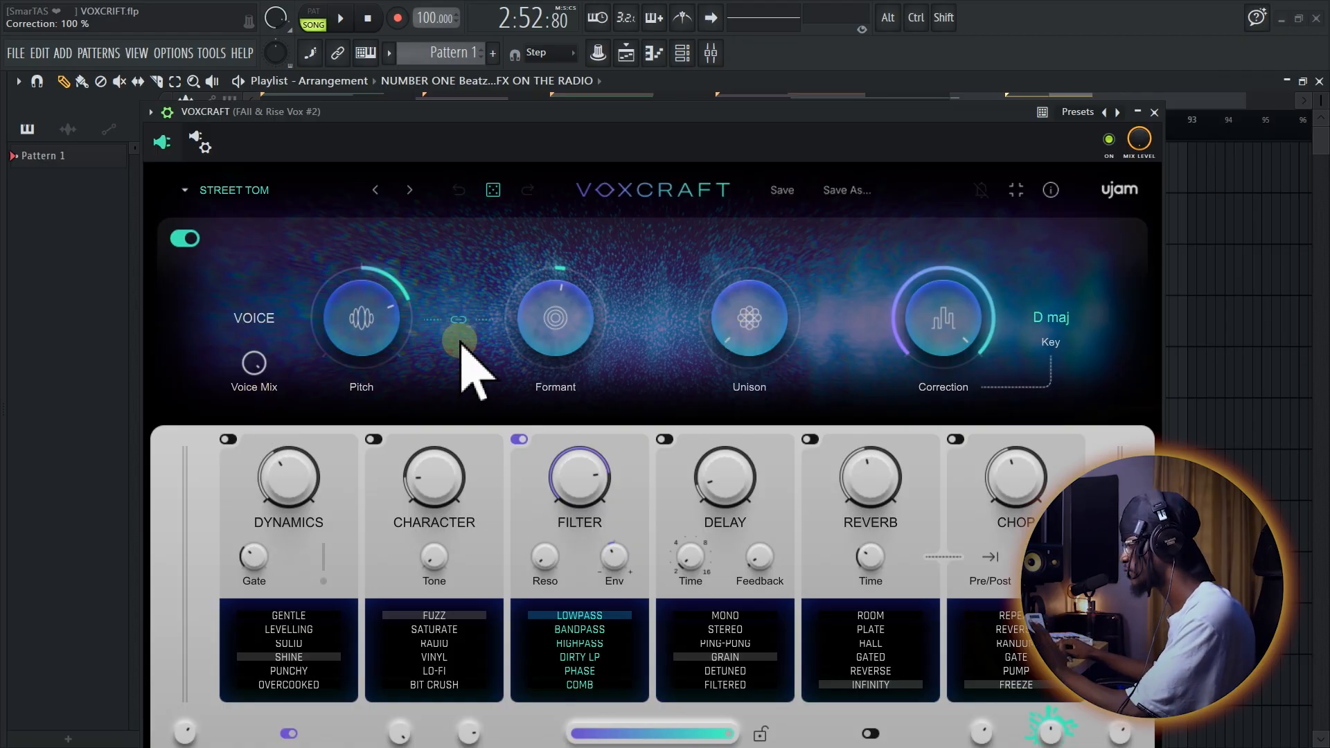
- Load the SORRY - TOM preset from the user VOICE CHANGE presets in VOXCRAFT
left_click_drag(734, 134, 734, 106)
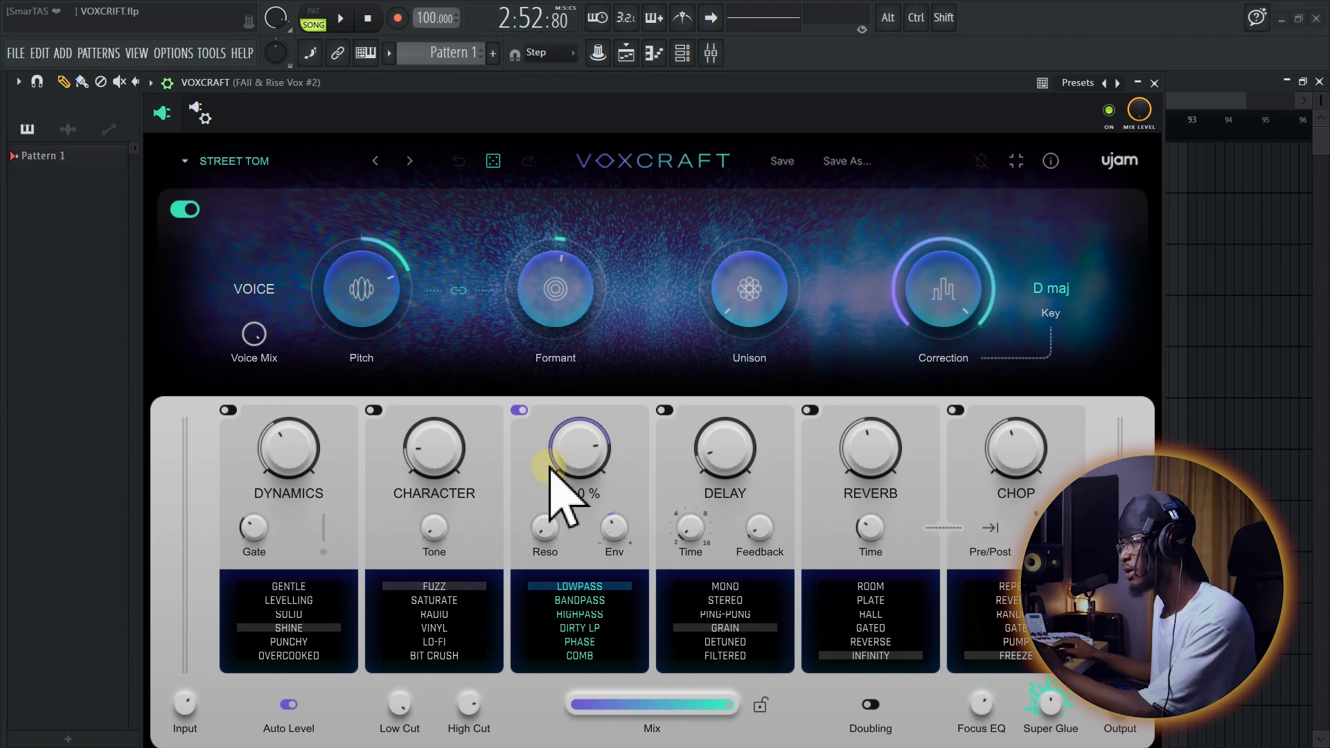
left_click(238, 163)
mouse_move(258, 213)
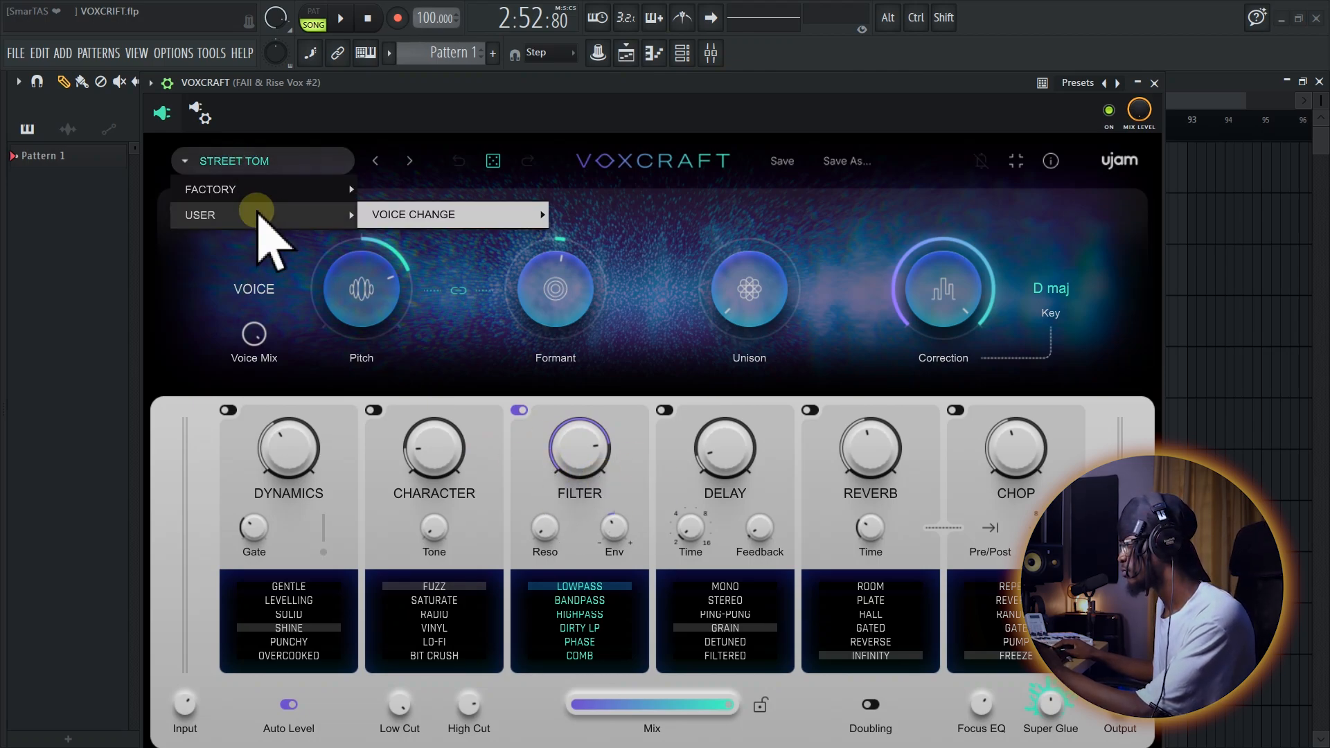
mouse_move(527, 214)
left_click(619, 214)
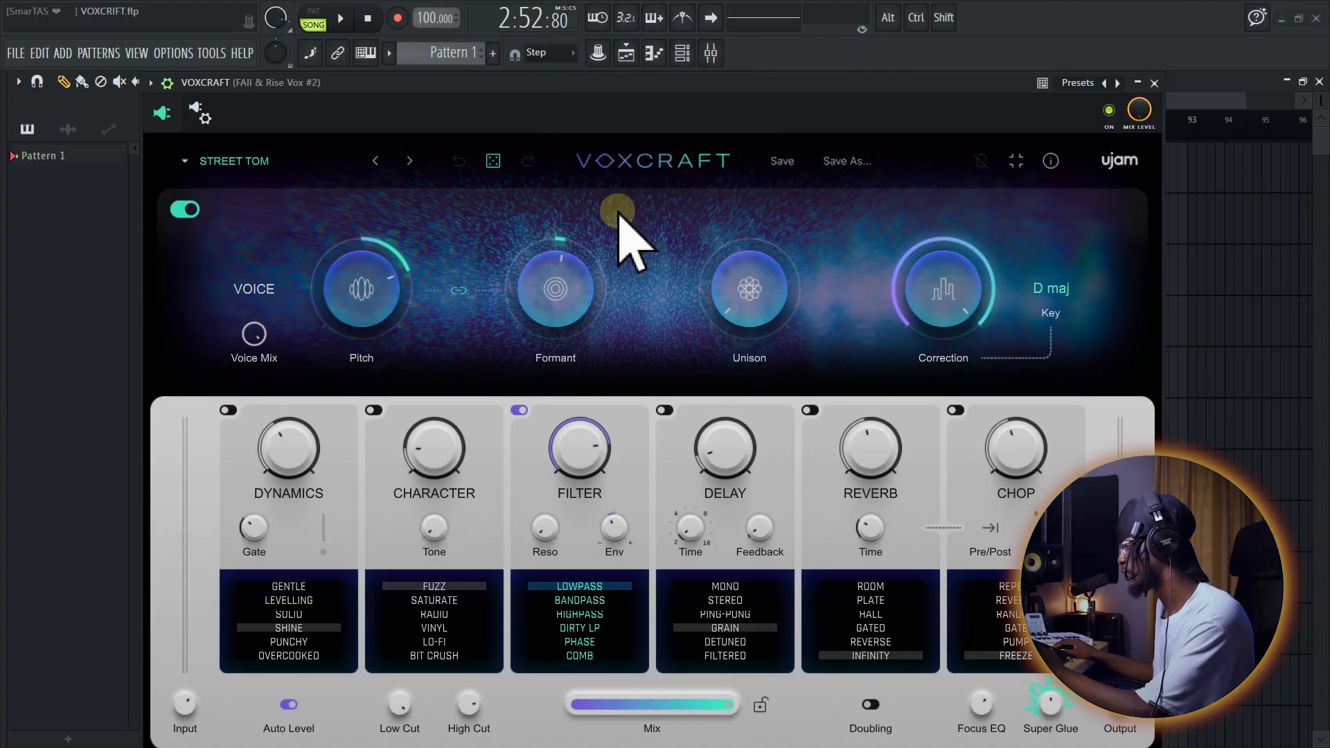
left_click(297, 166)
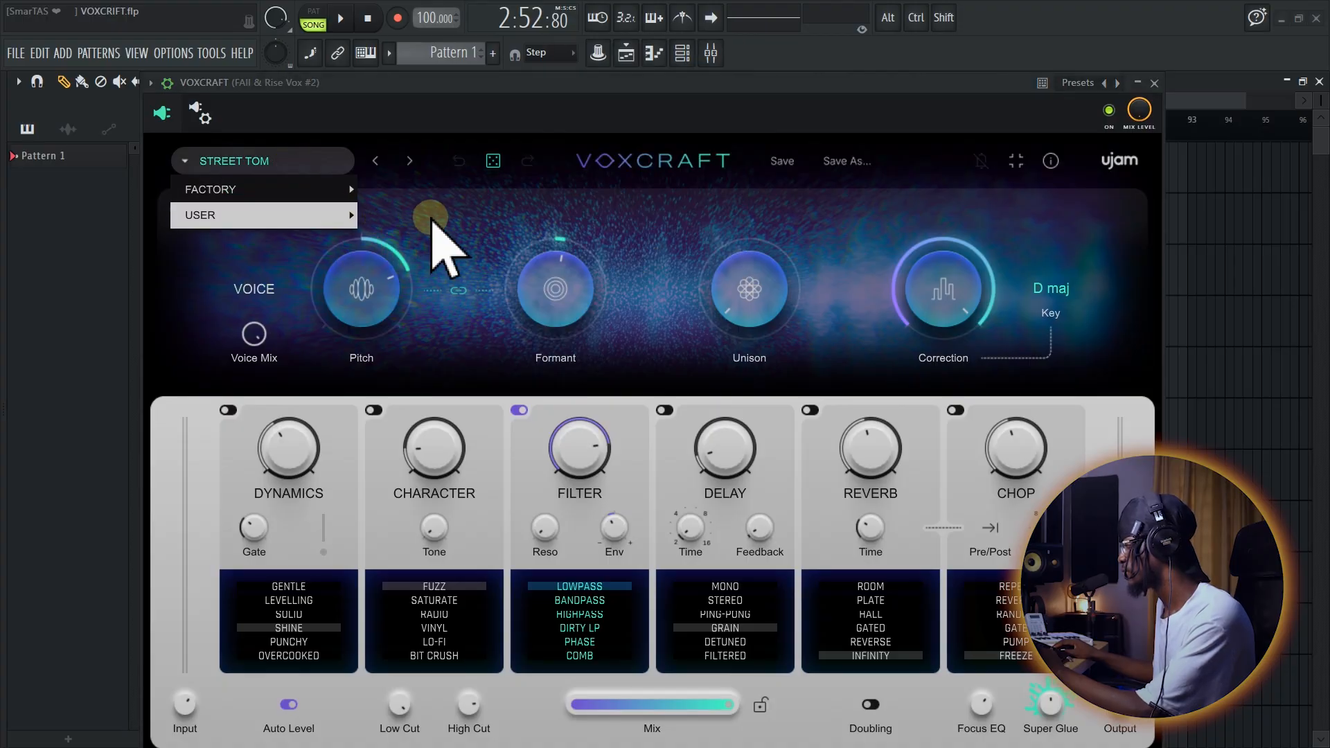
mouse_move(335, 214)
mouse_move(505, 214)
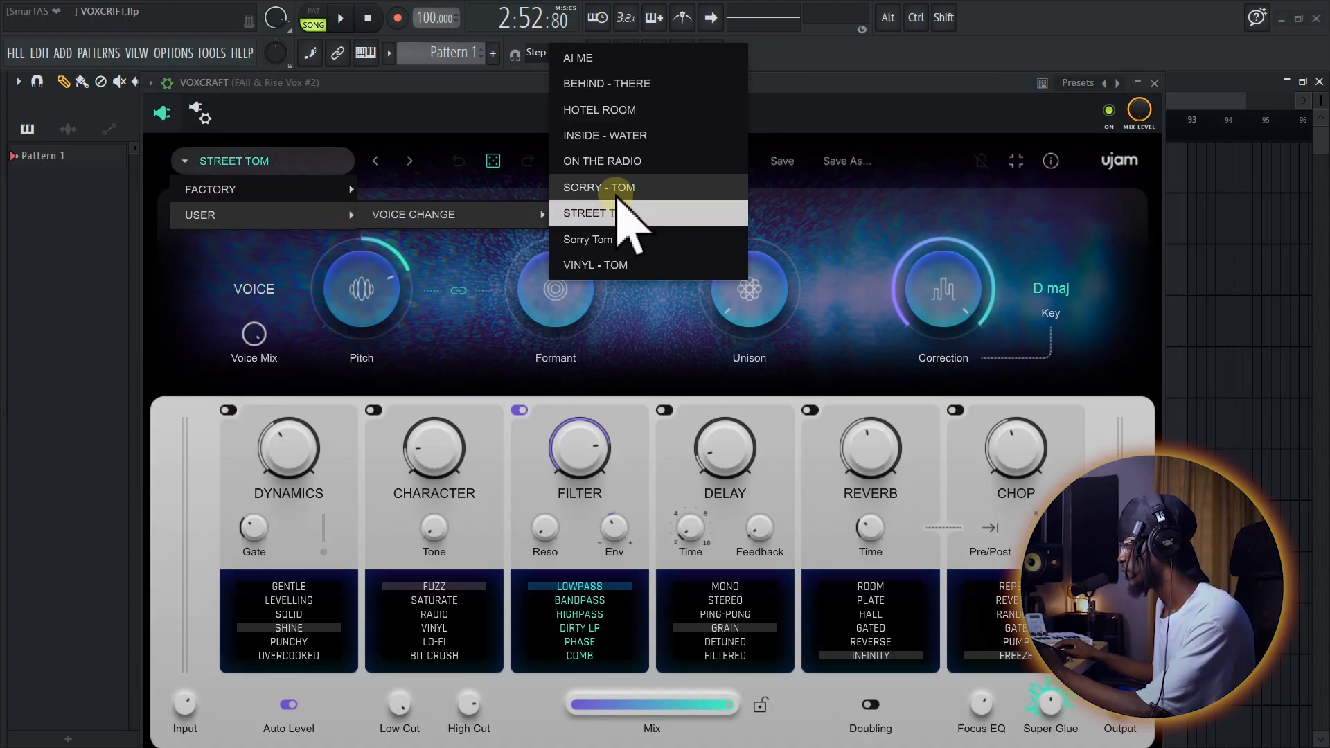
left_click(616, 191)
- Switch VOXCRAFT to the saved STREET TOM preset from the user VOICE CHANGE folder
left_click(296, 164)
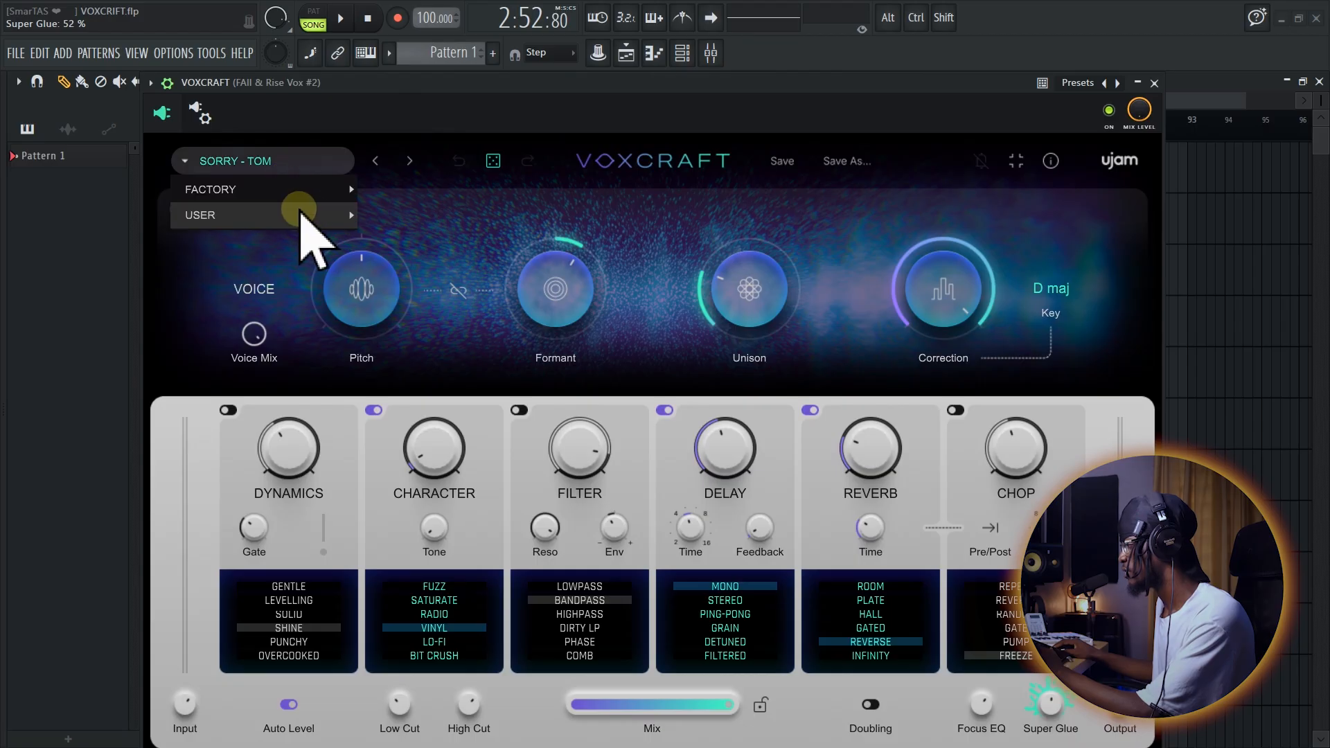
mouse_move(311, 215)
mouse_move(458, 216)
left_click(593, 238)
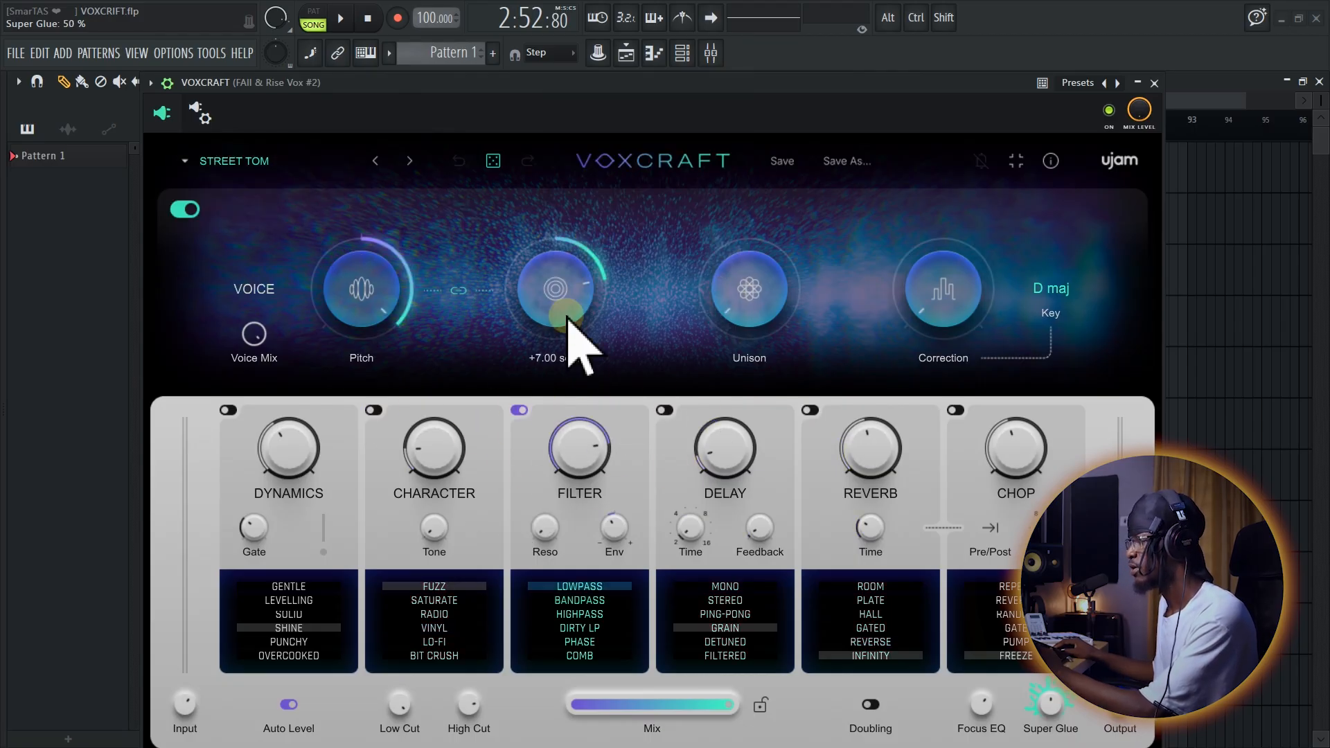
- Play the ear candy section from bar 77 to hear the vocal with the STREET TOM preset
left_click_drag(598, 88, 655, 160)
left_click(602, 122)
key("space")
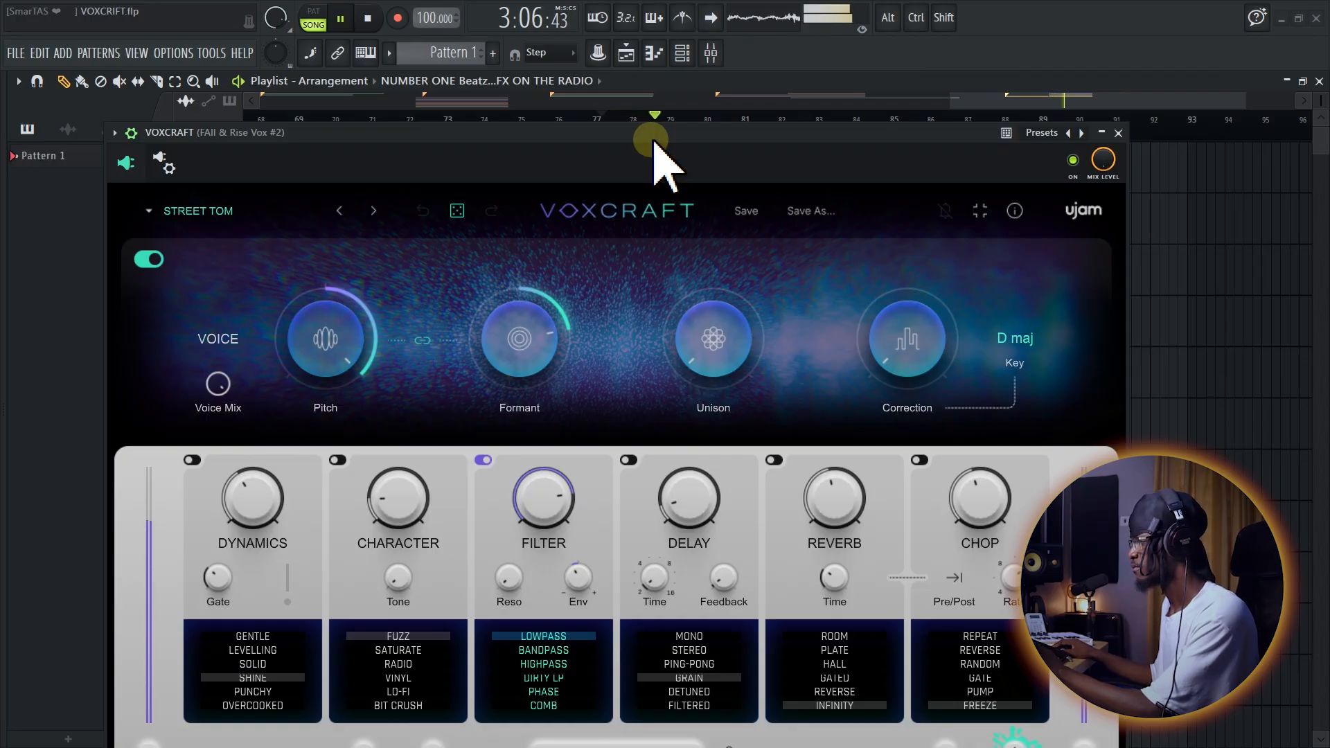
left_click_drag(653, 138, 664, 63)
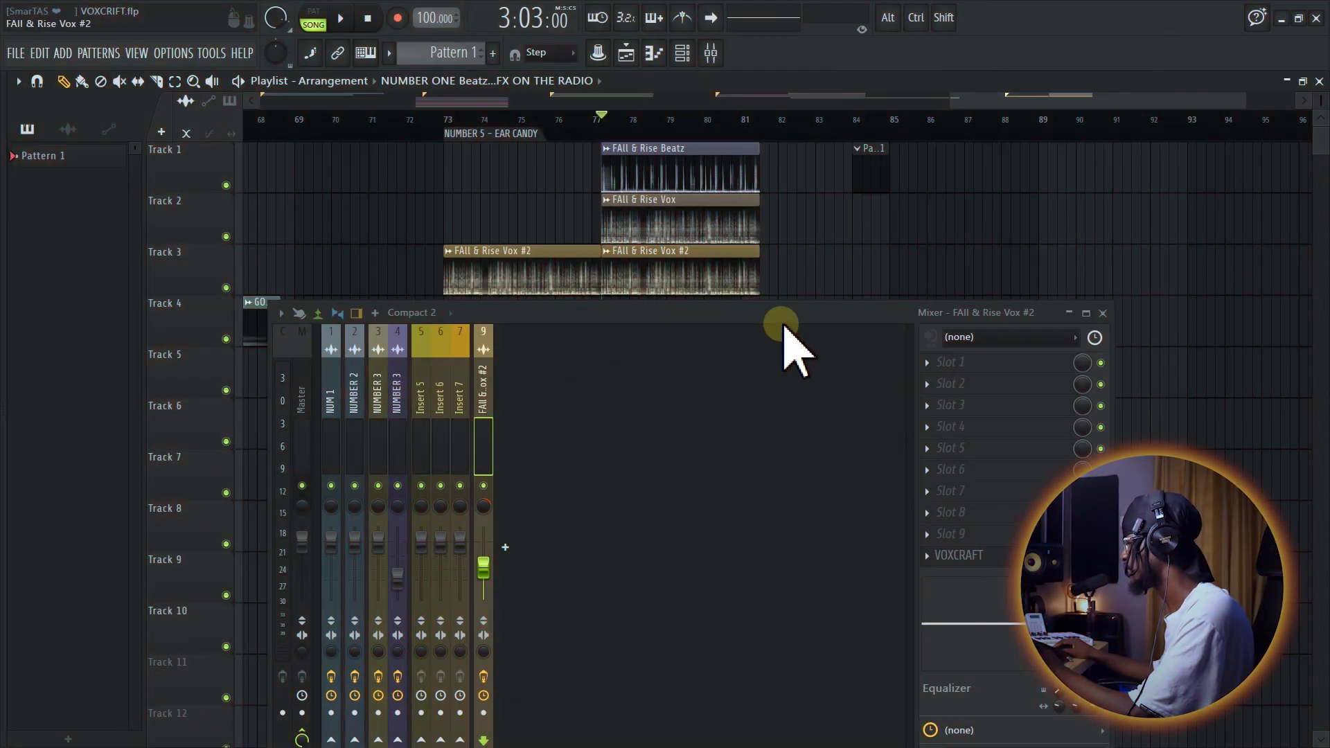
- Move the playhead to the NUMBER 4 - Doubler marker and close the mixer
scroll(757, 238, "down", 6)
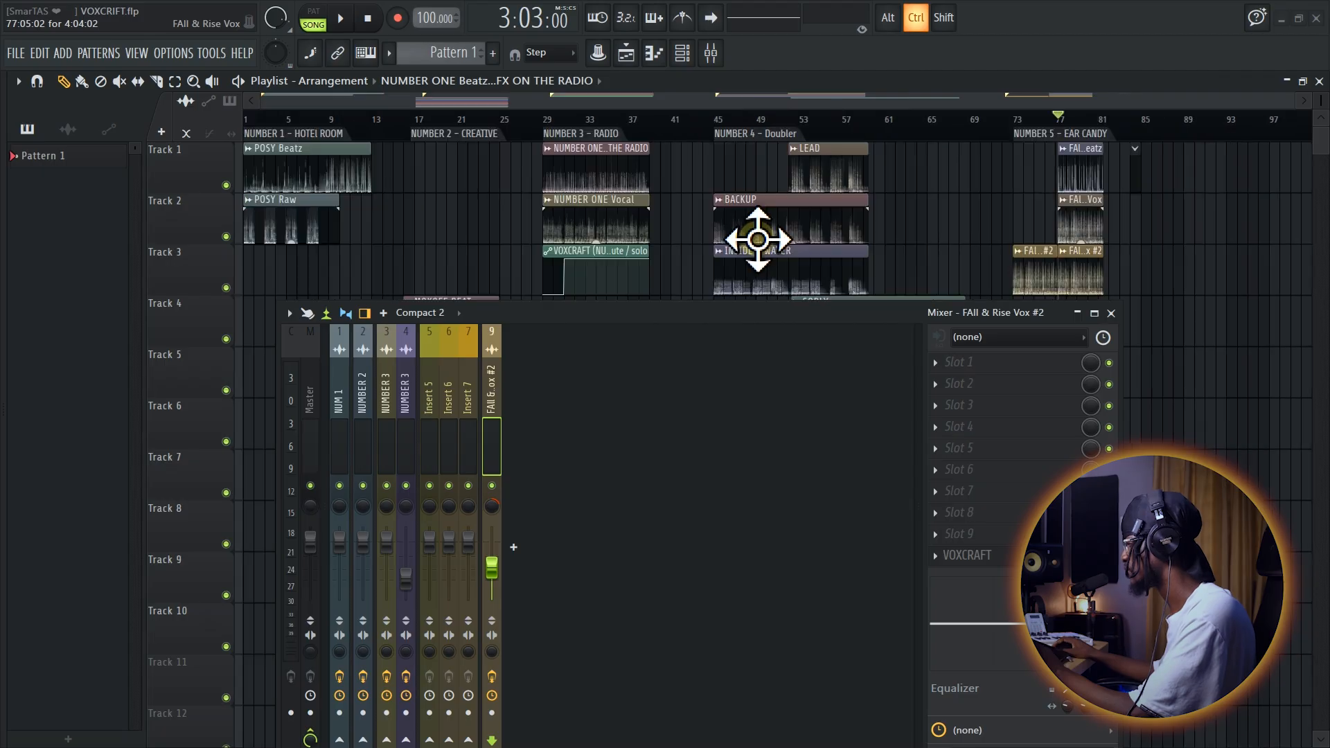
scroll(757, 174, "up", 2)
left_click(714, 134)
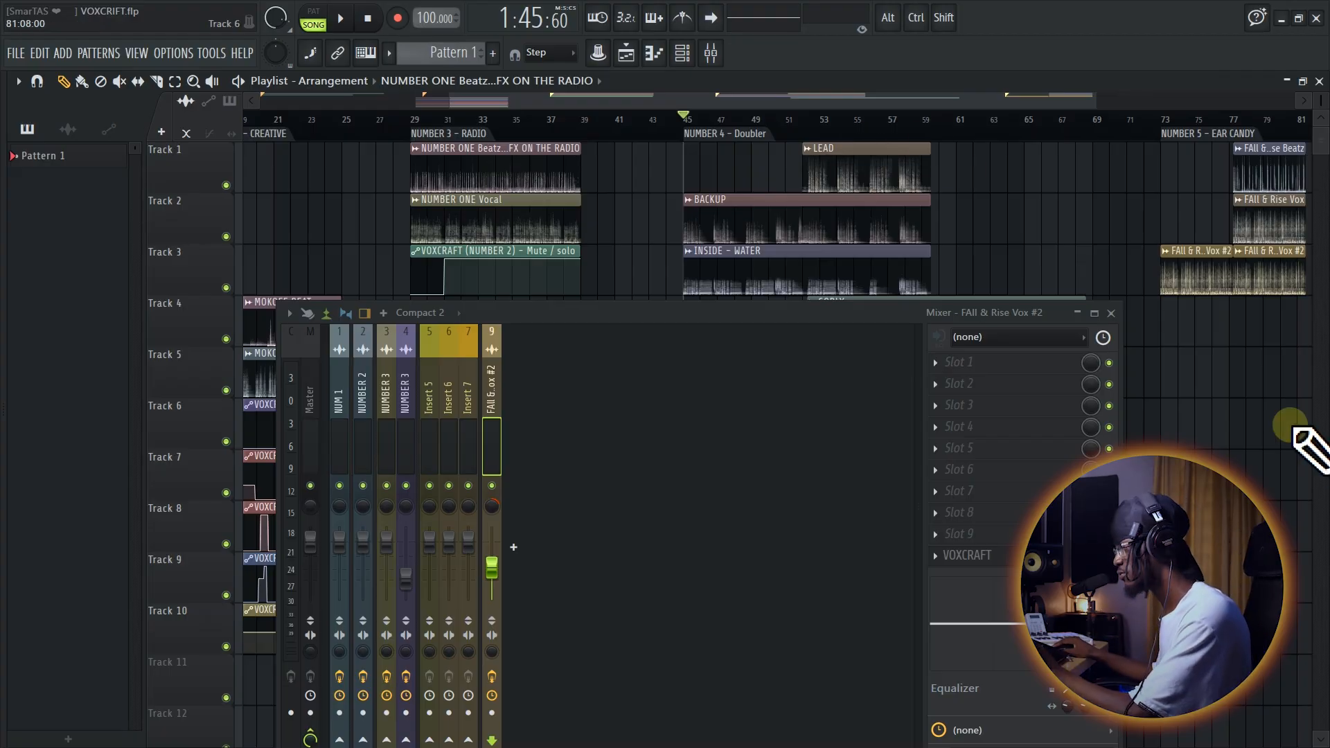
left_click(1112, 312)
- Look over the numbered sections of the playlist arrangement and play the NUMBER 4 - Doubler section
scroll(968, 516, "down", 2)
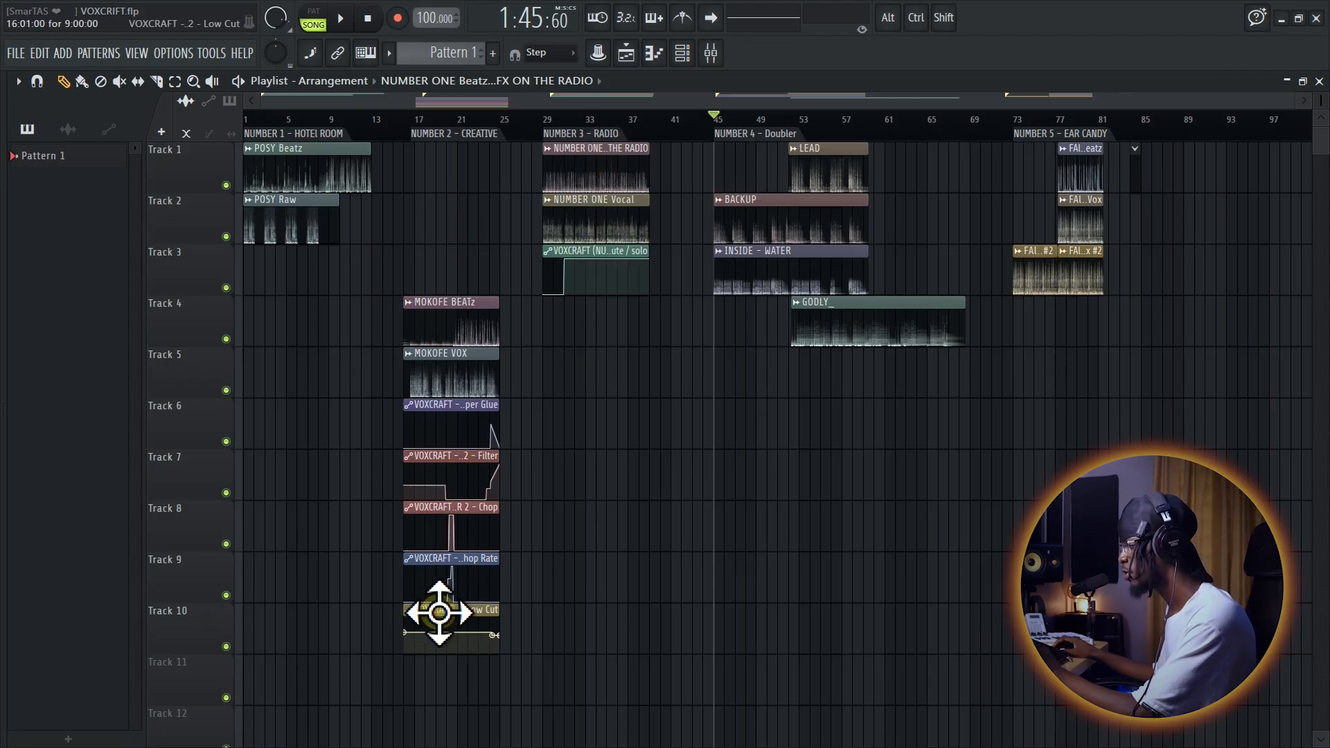
scroll(439, 603, "up", 3)
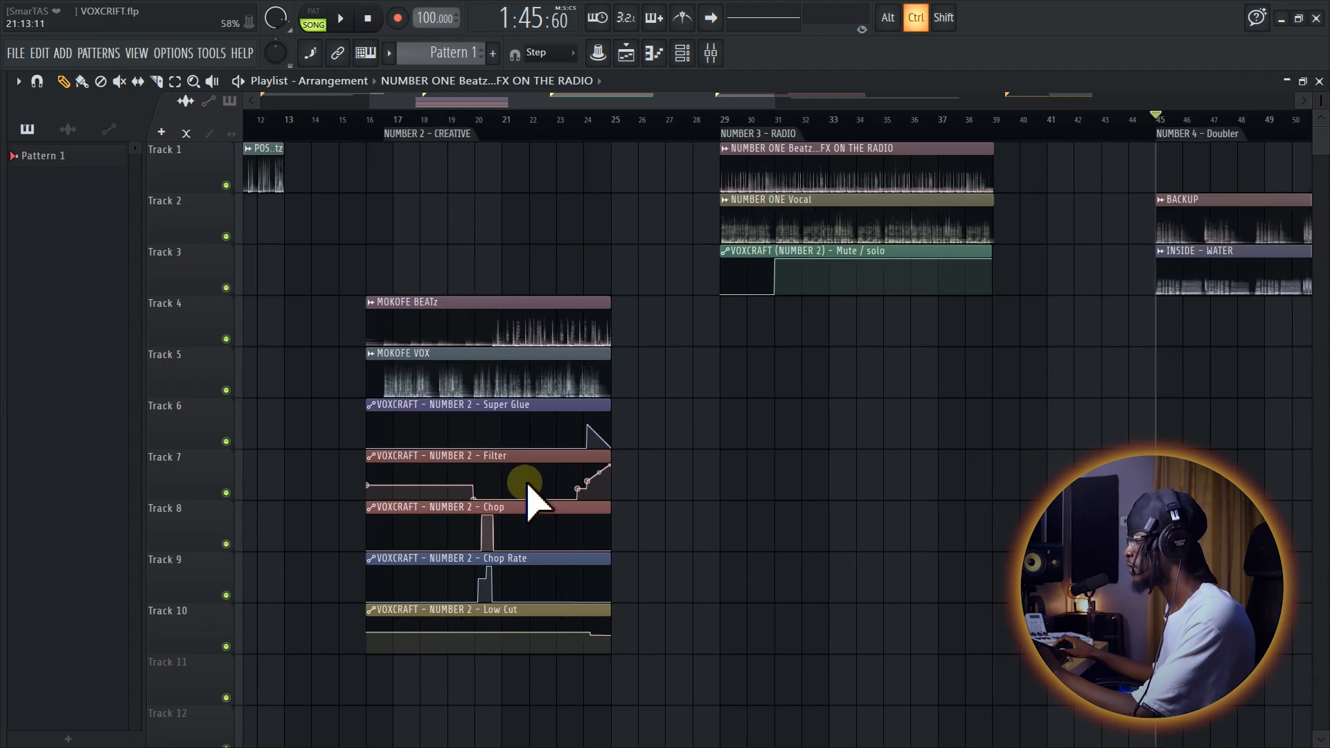
scroll(528, 493, "down", 3)
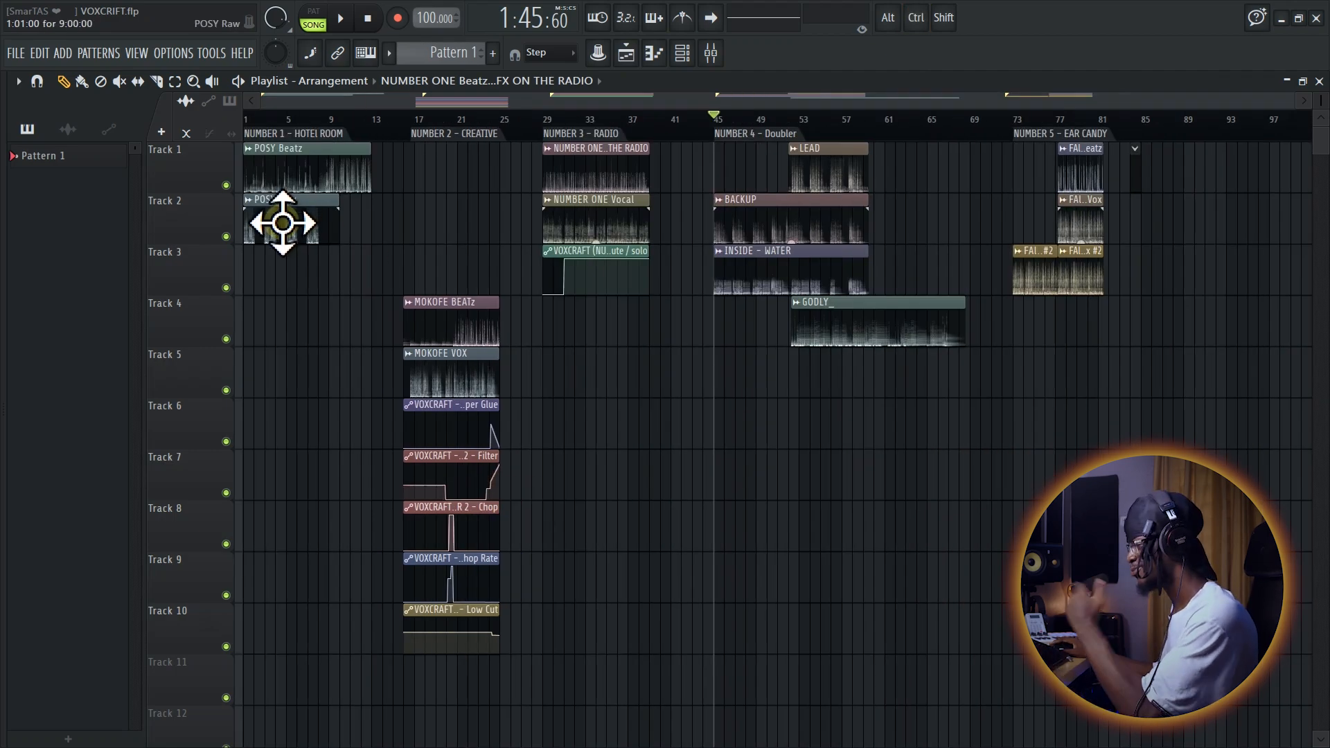
scroll(787, 360, "up", 4)
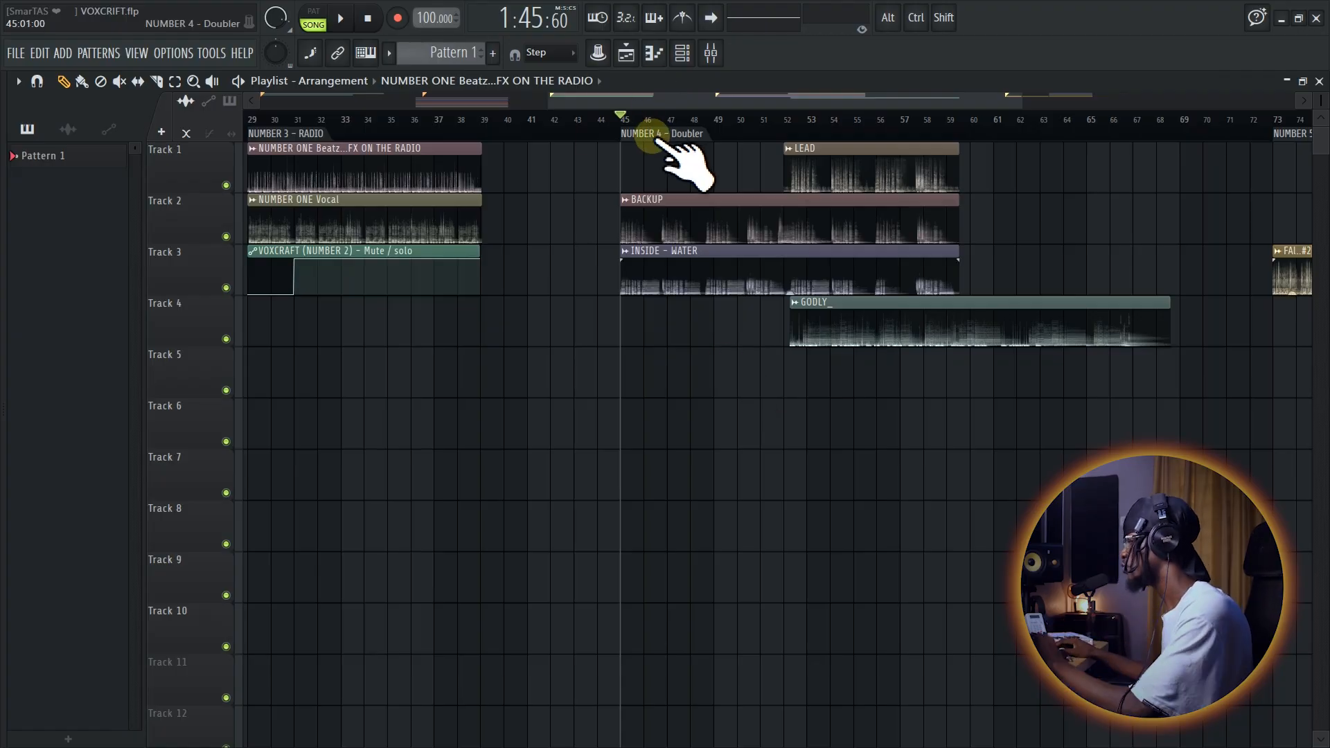
scroll(683, 357, "down", 4)
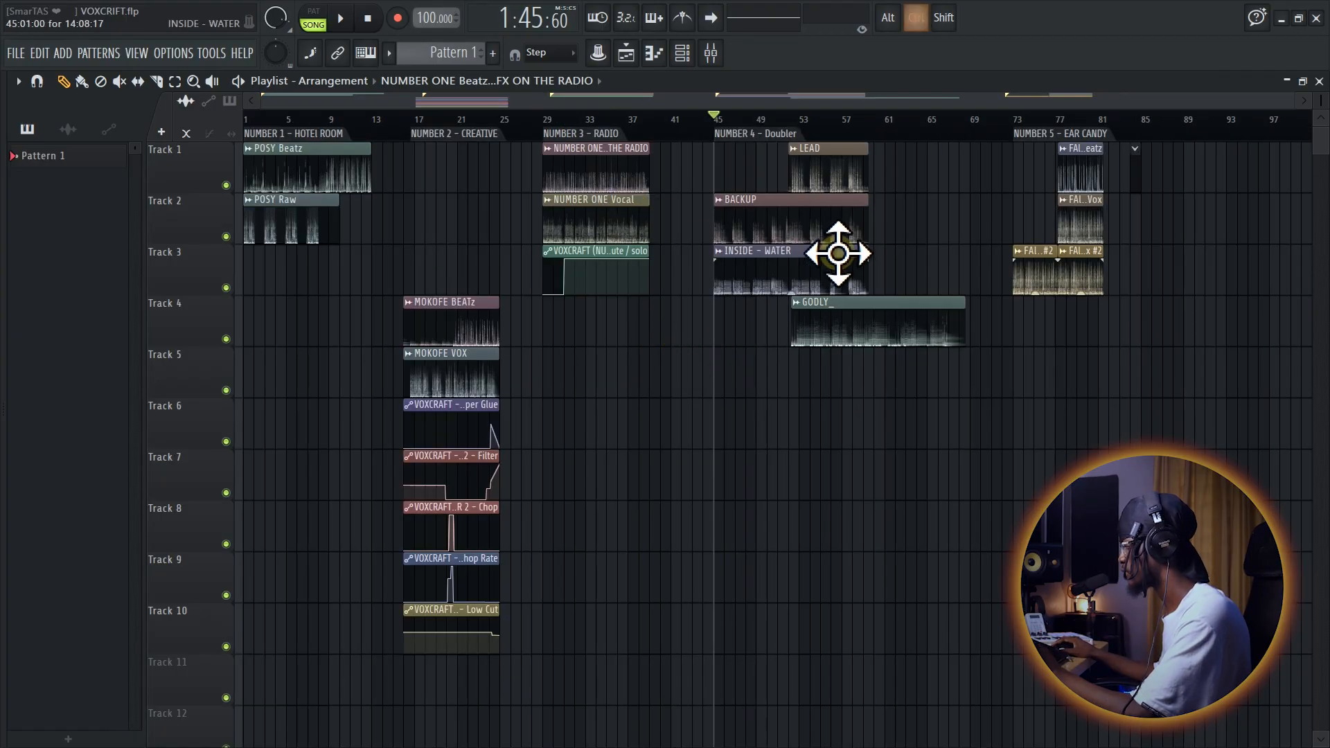
scroll(797, 252, "up", 2)
key("space")
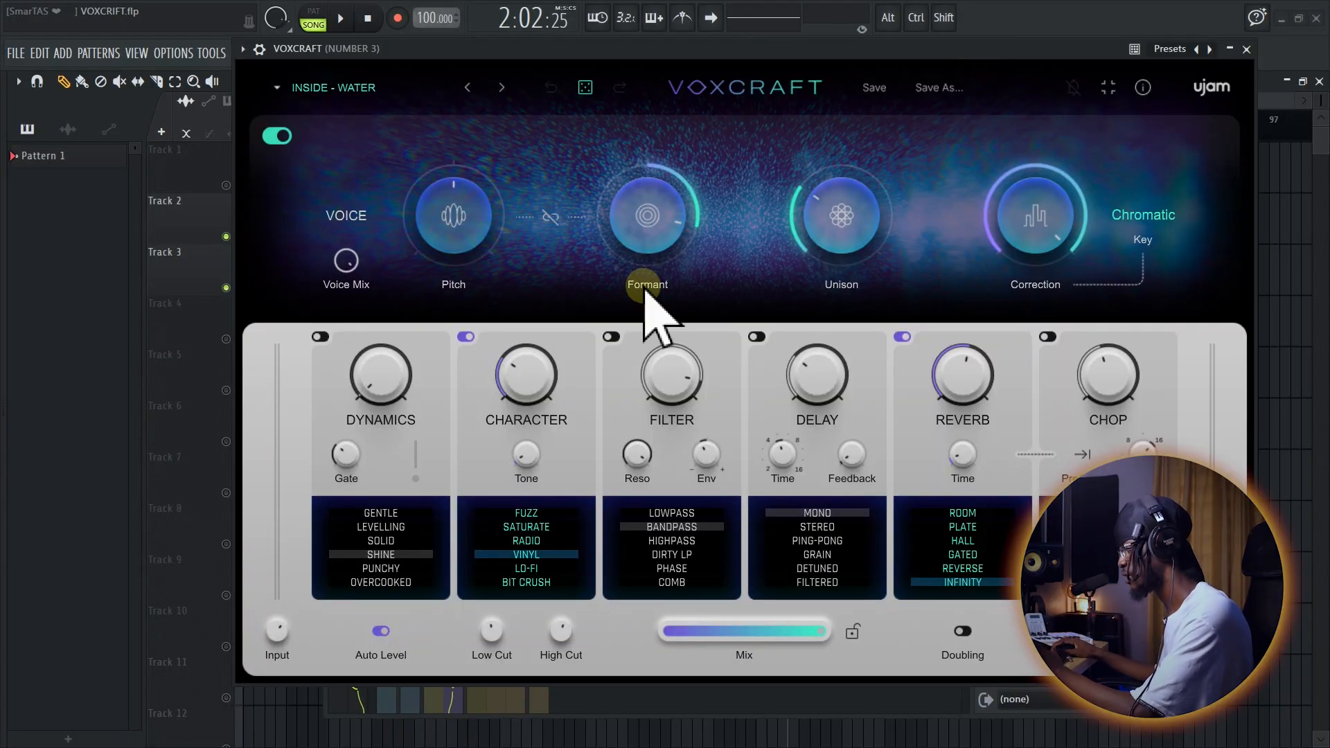
- Move the VOXCRAFT window clear of the playlist tracks and close the mixer to uncover the Doubler clips
left_click_drag(831, 49, 732, 339)
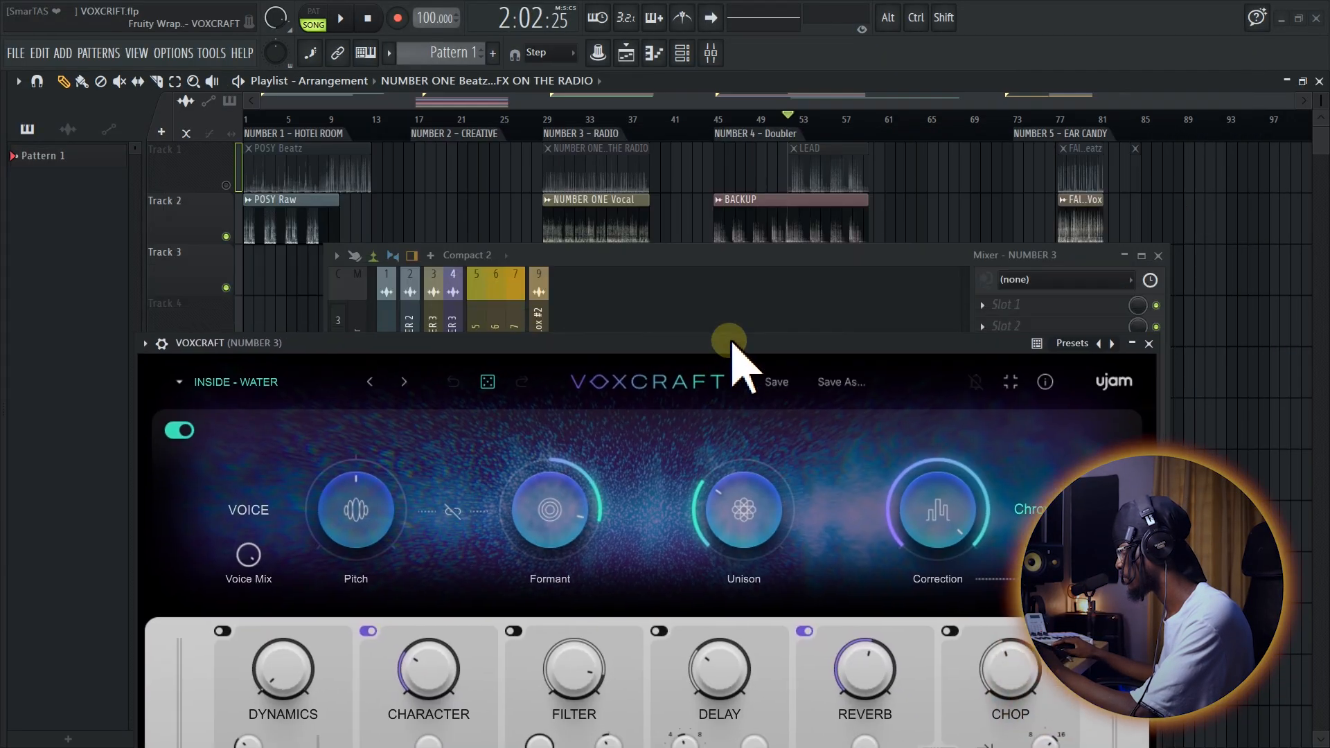
scroll(766, 196, "down", 1)
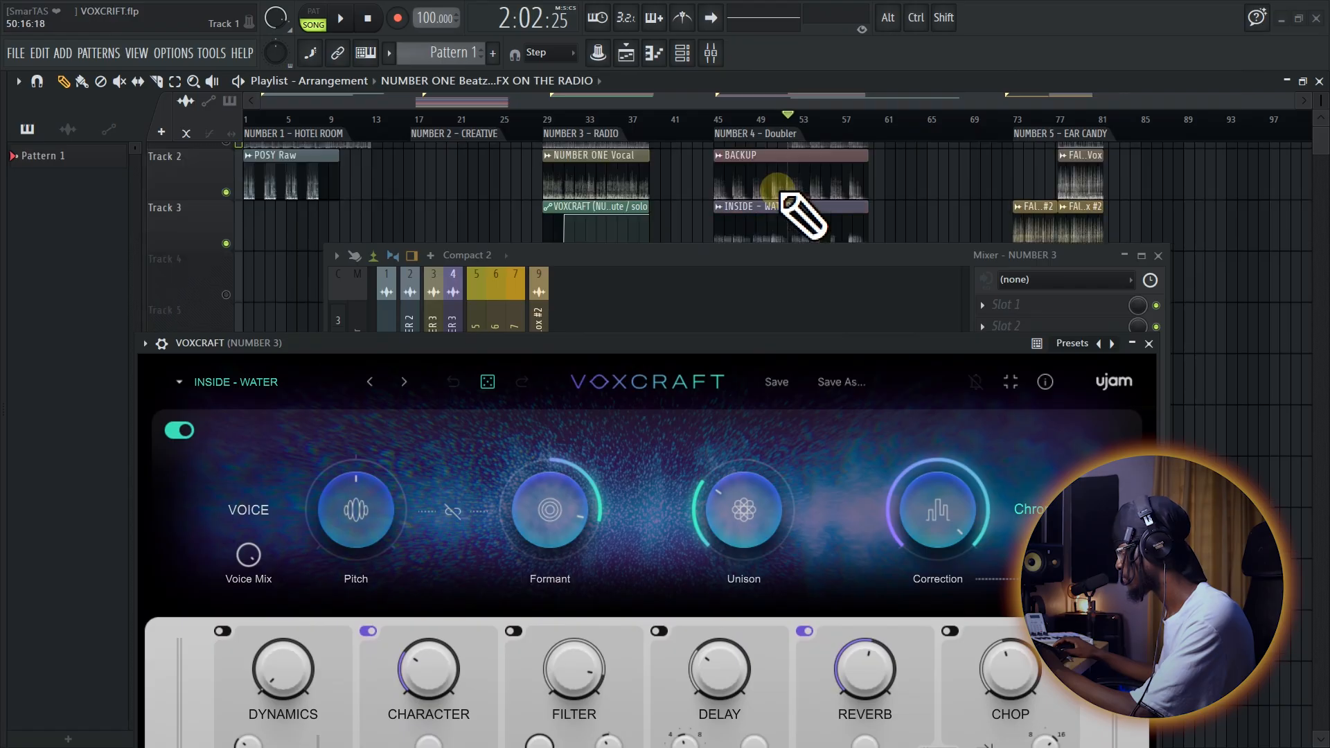
scroll(783, 198, "down", 3)
left_click(1158, 256)
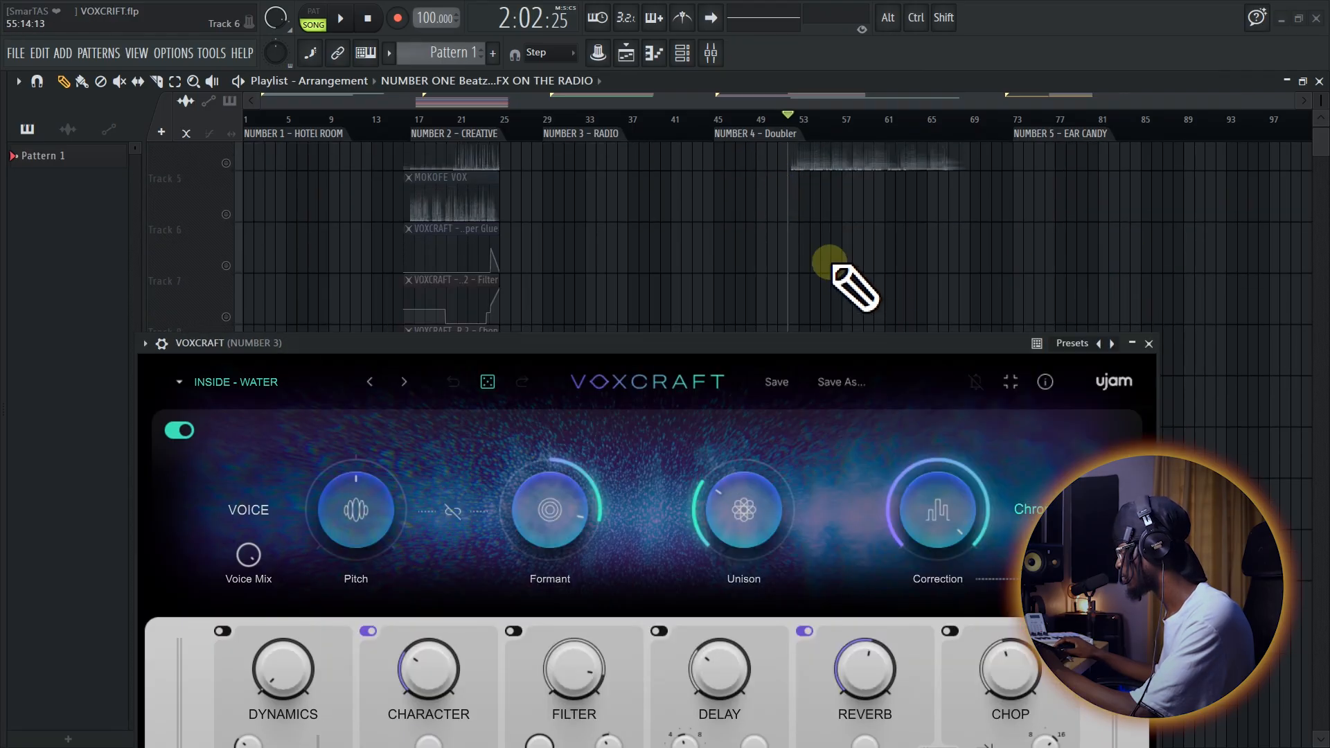
scroll(854, 282, "up", 4)
scroll(795, 255, "up", 2)
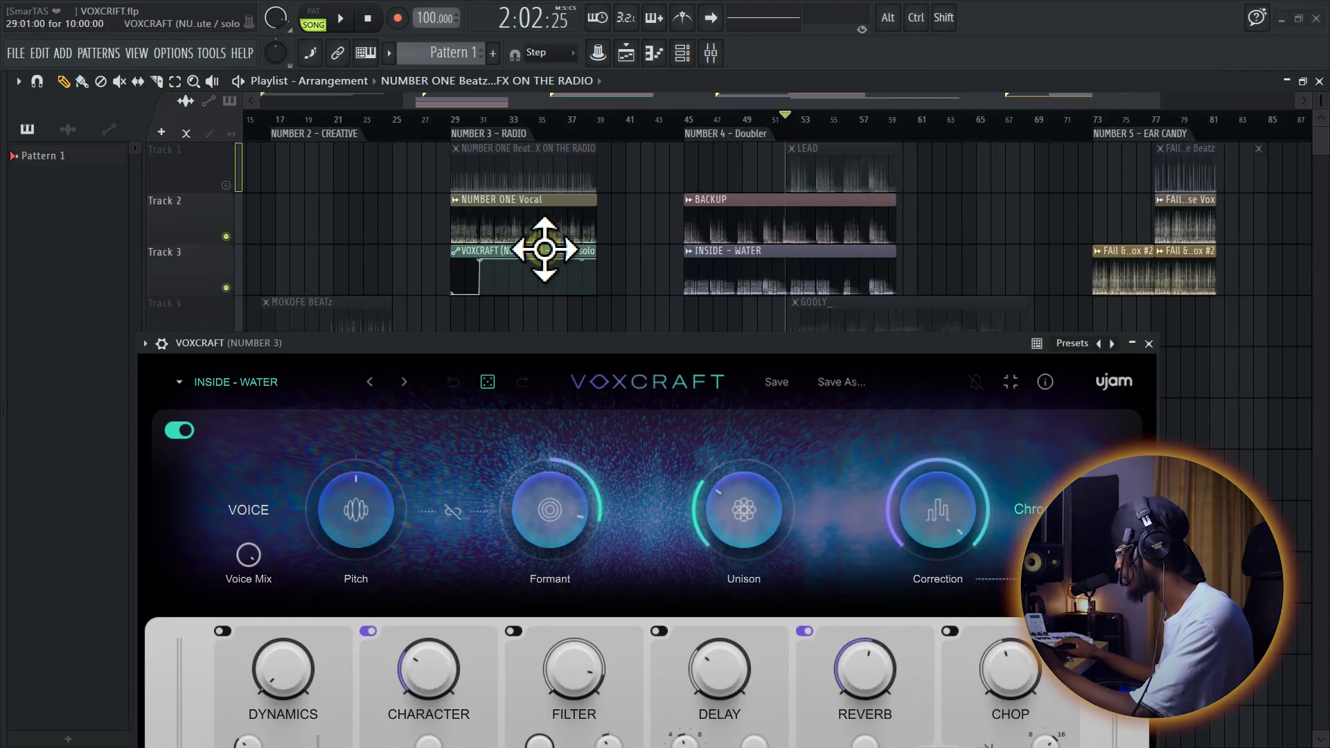
- Mute Track 2, play the INSIDE - WATER clip without the backup vocal, and bring its full VOXCRAFT settings into view
left_click(226, 237)
key("space")
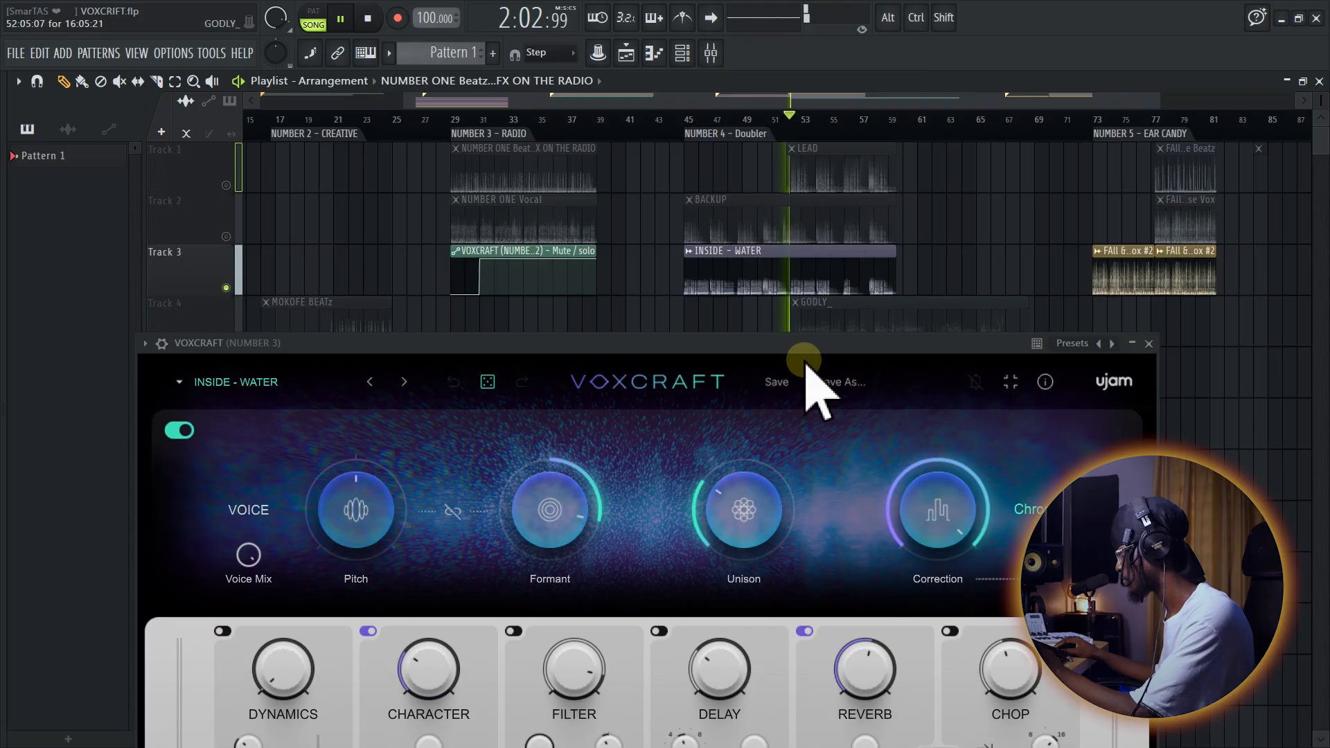
left_click_drag(816, 343, 799, 86)
key("space")
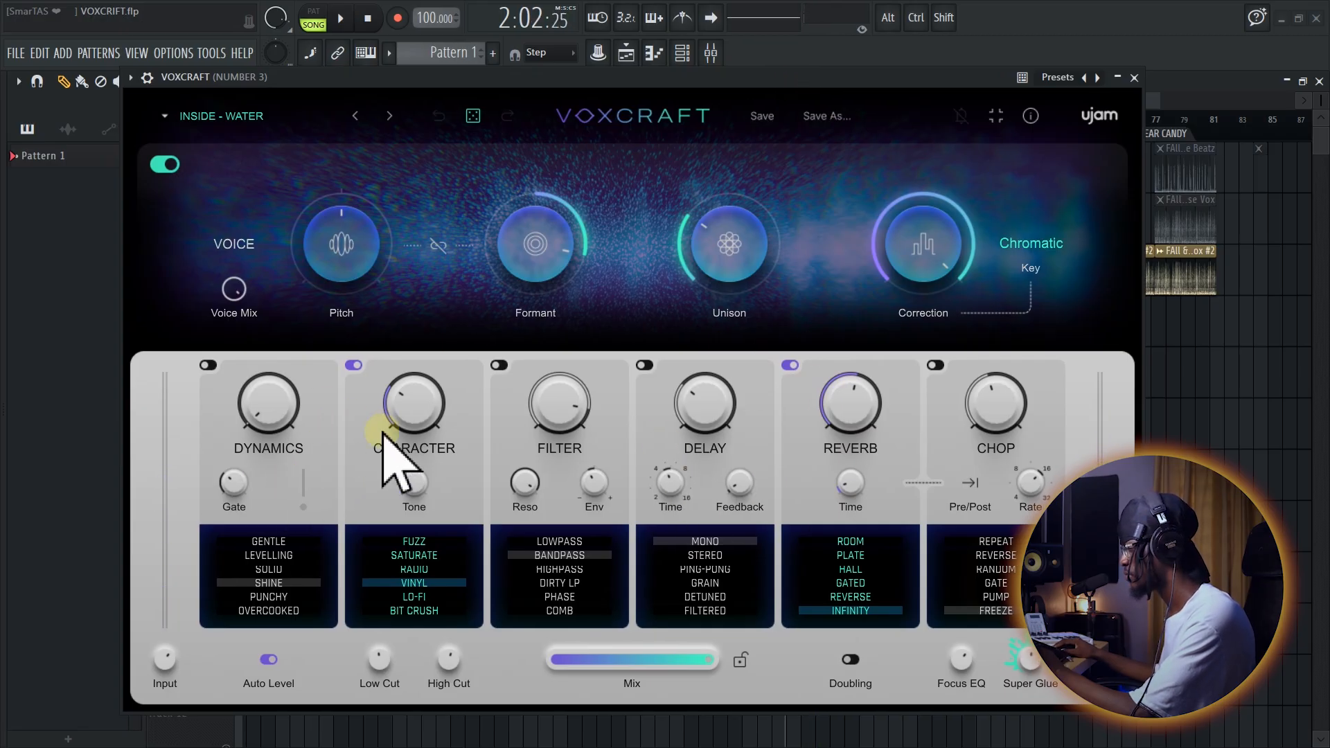
left_click_drag(384, 433, 425, 416)
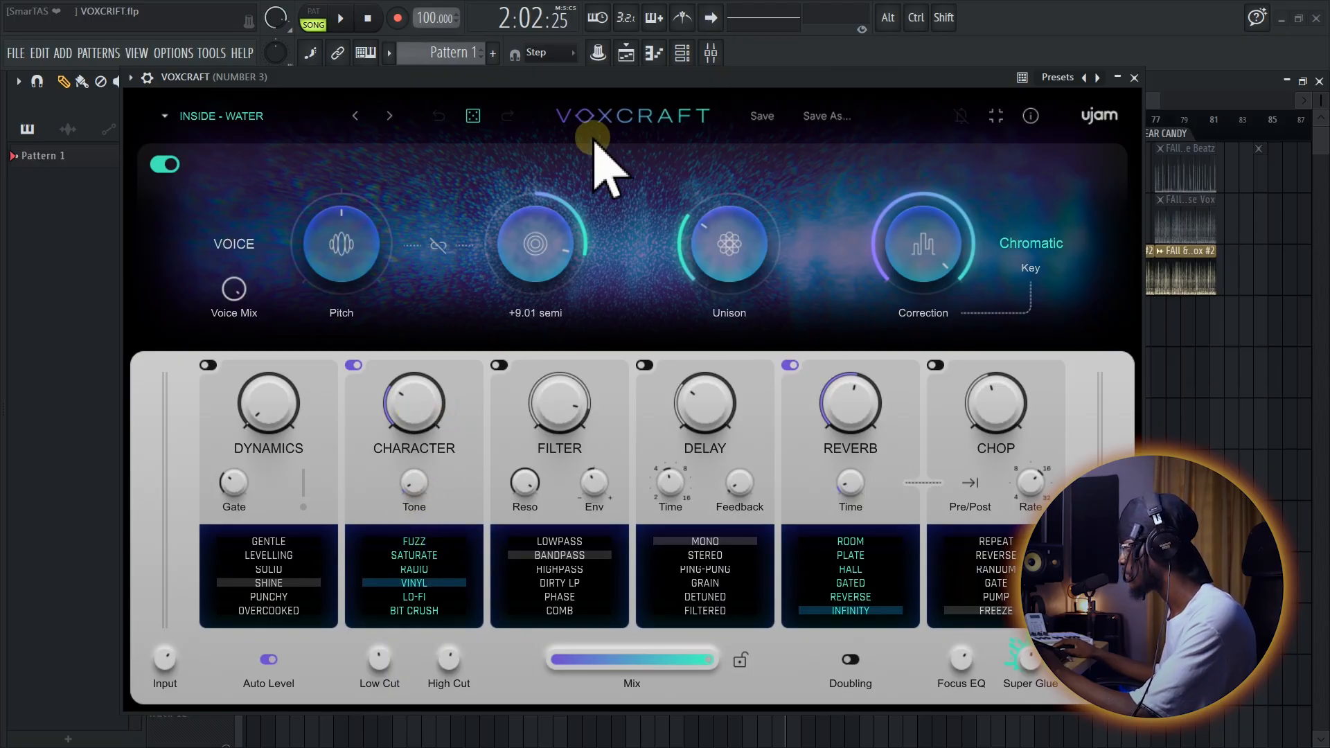
left_click_drag(619, 79, 636, 50)
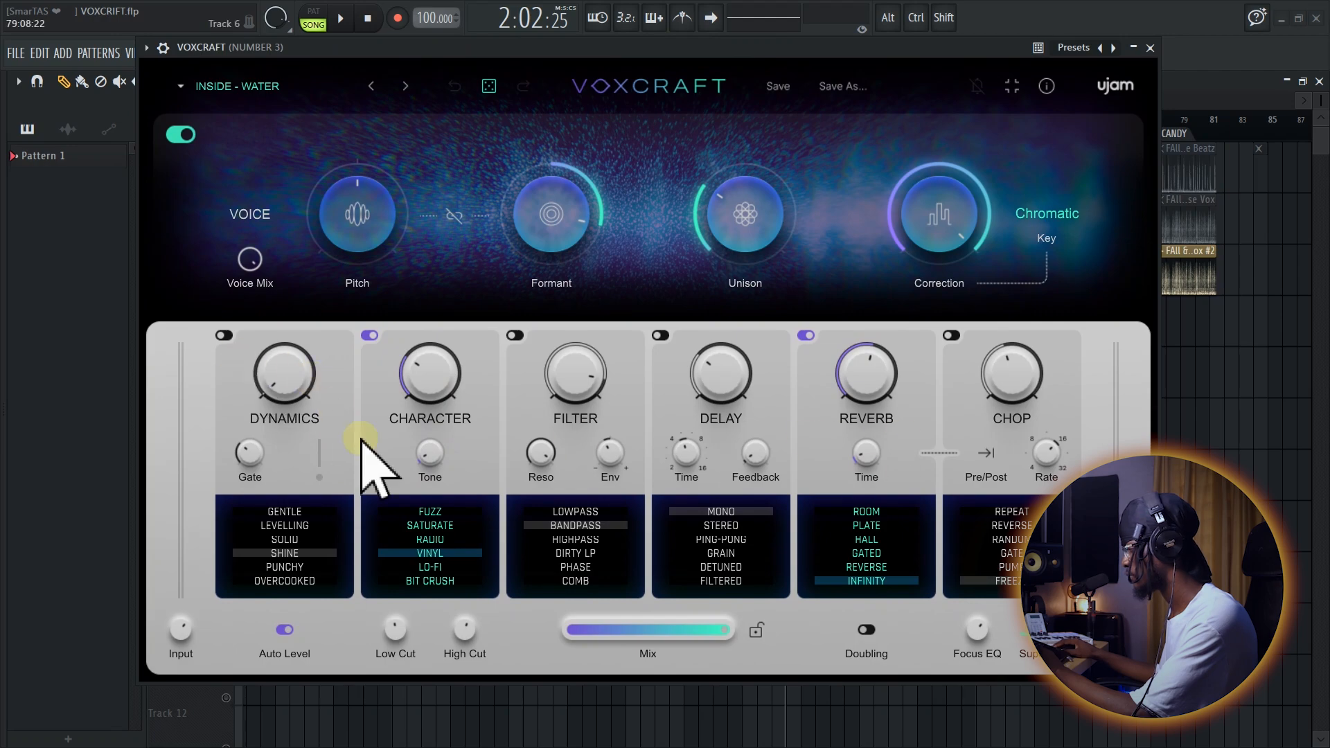
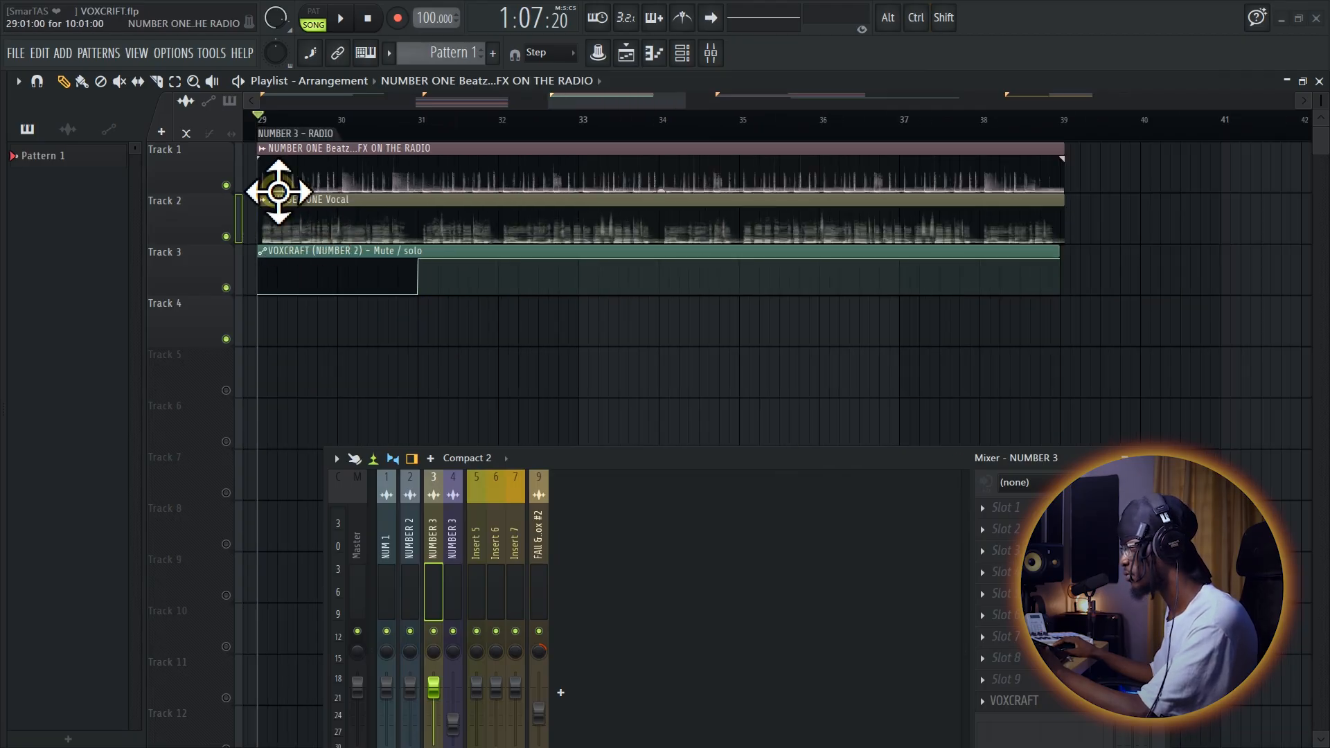
- Play the start of the NUMBER 3 - RADIO section from bar 29
scroll(231, 276, "up", 2, "ctrl")
key("space")
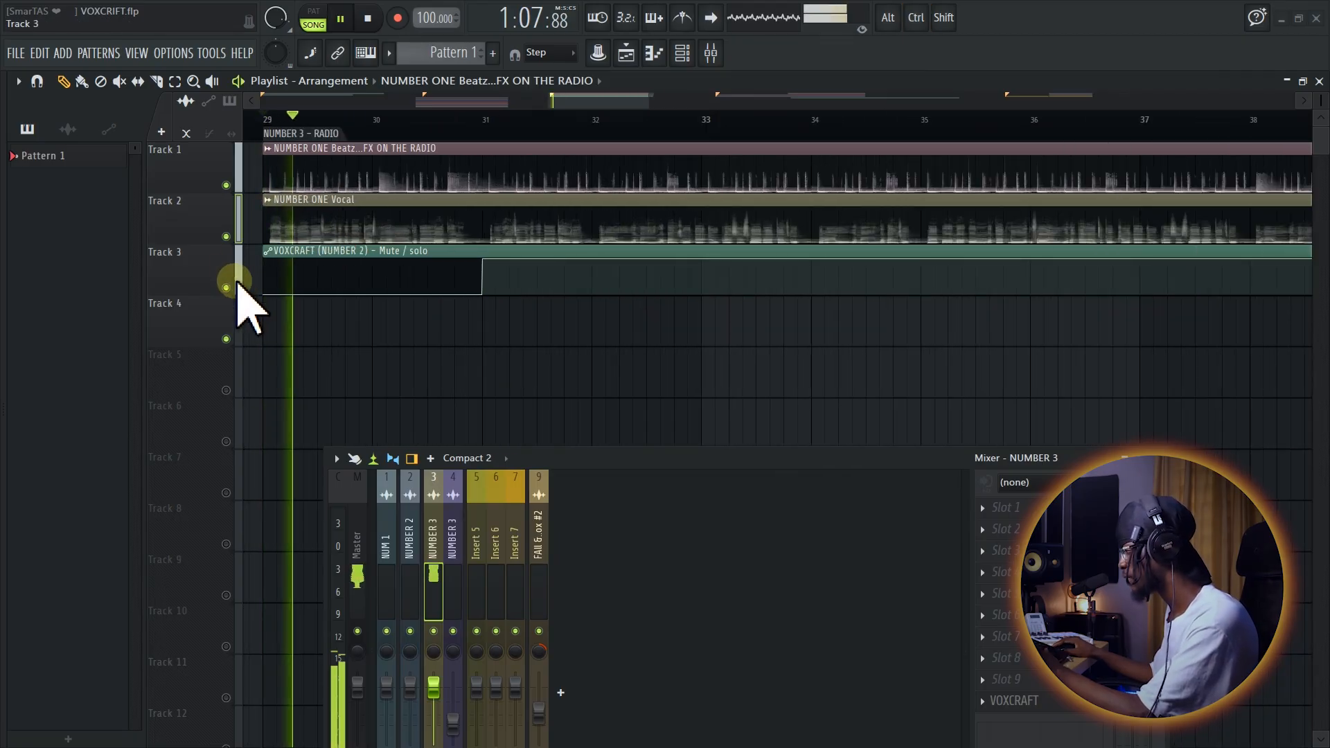
key("space")
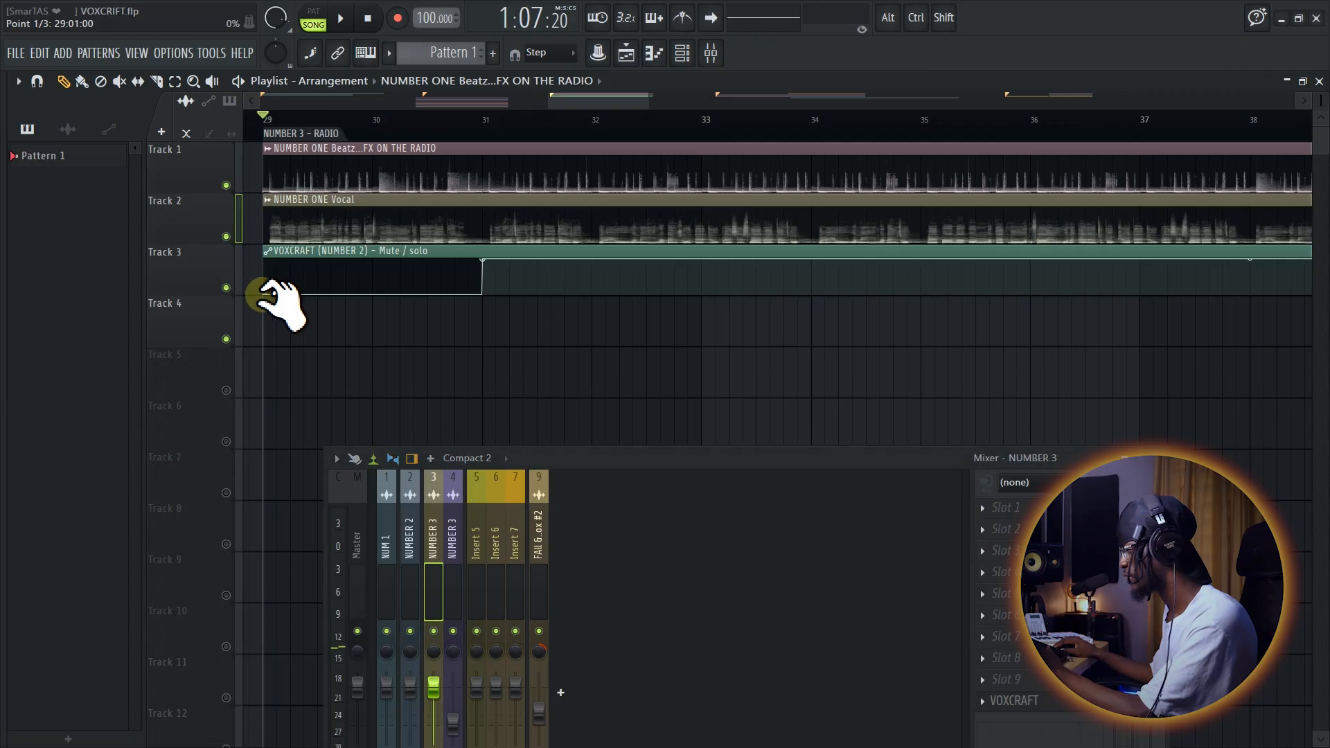
- Raise the first point of the VOXCRAFT Mute / solo automation at bar 29 to 100% and play the section
left_click_drag(262, 295, 280, 211)
key("space")
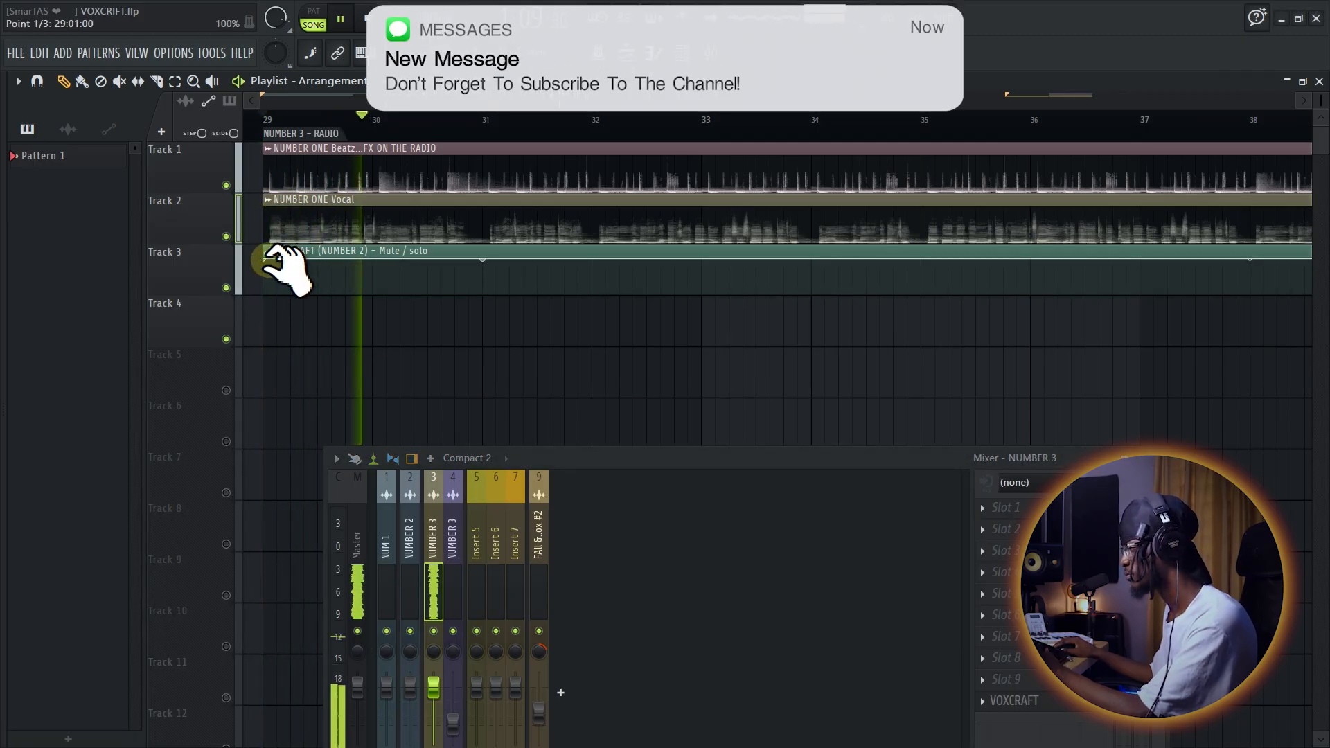
key("space")
- Lower the first Mute / solo automation point to 0% and play through the effect's entry at bar 31
left_click_drag(276, 273, 263, 319)
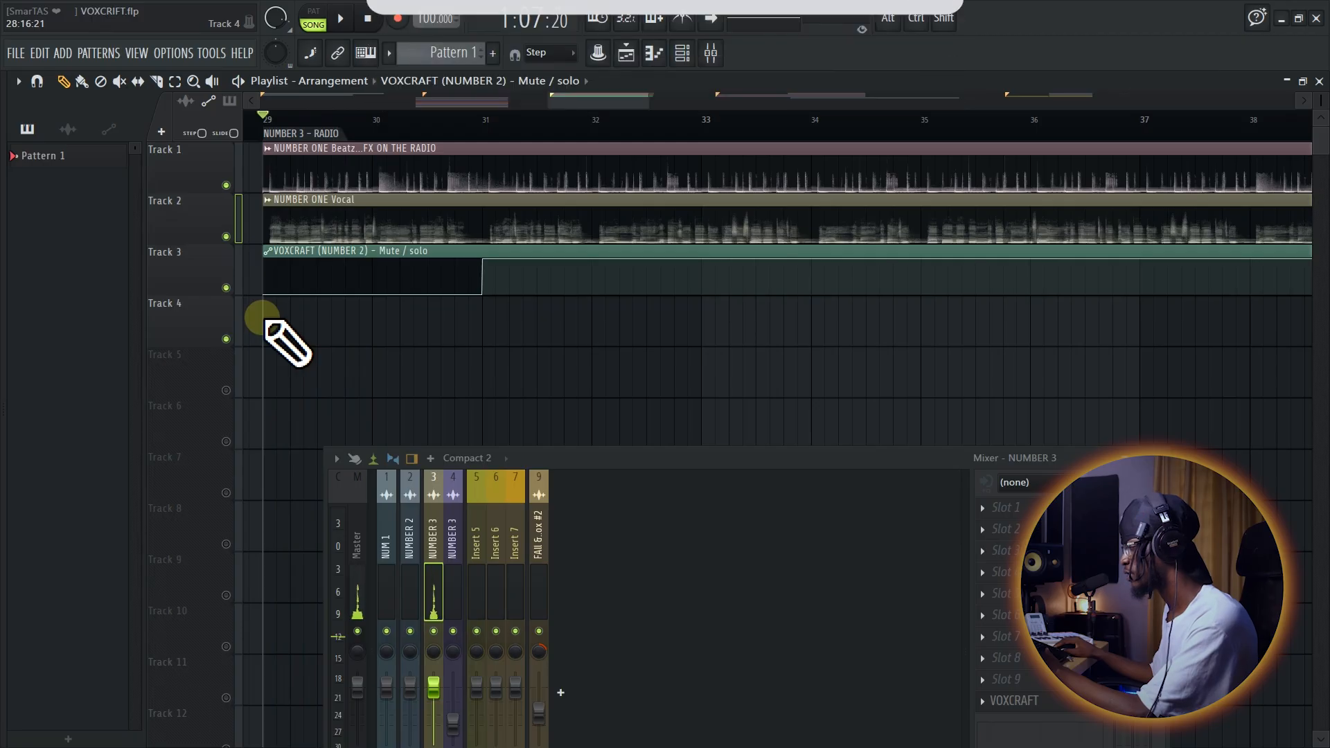
key("space")
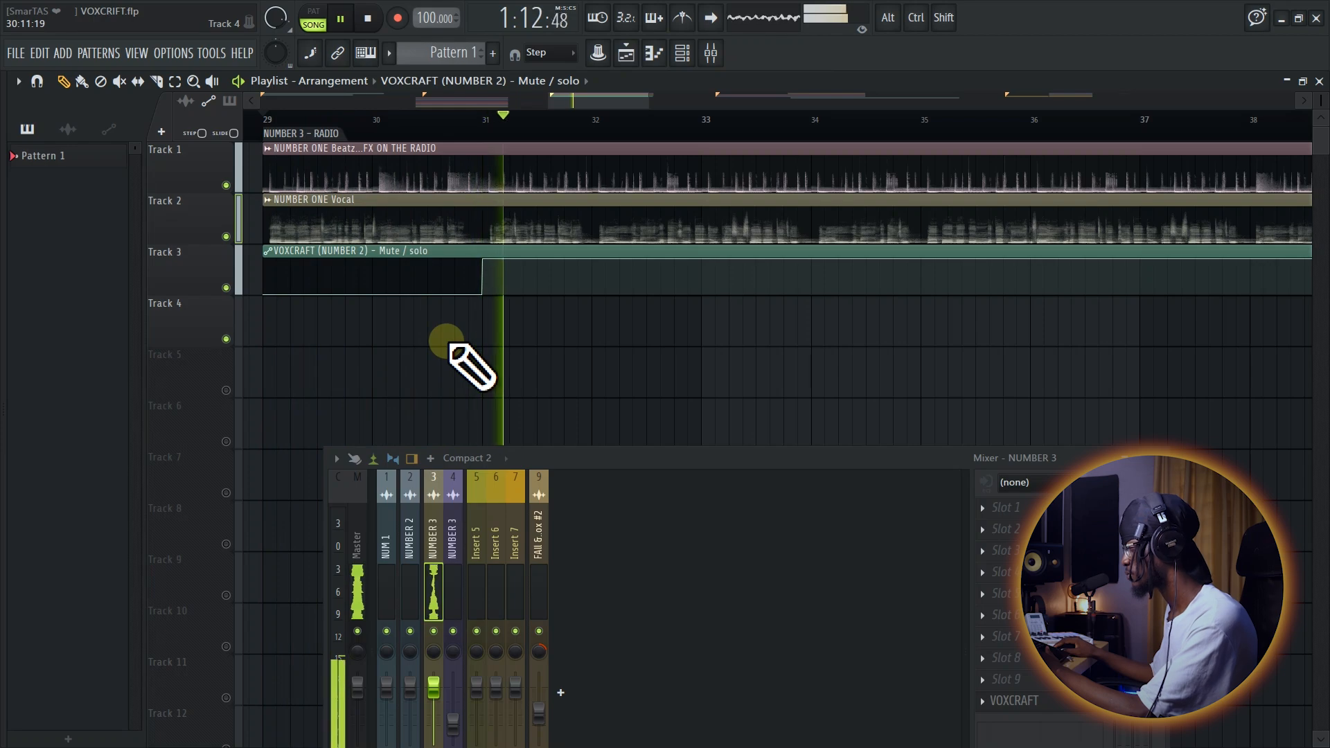
key("space")
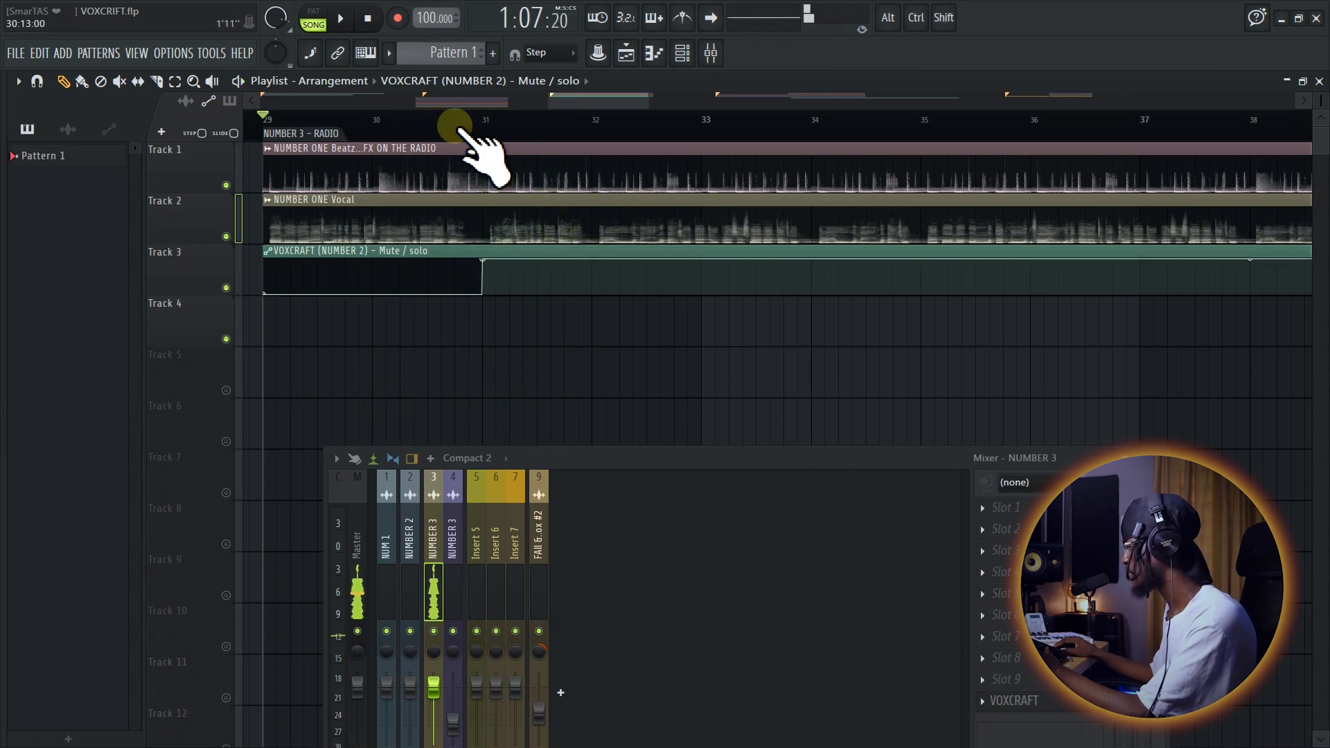
- Place the playhead at bar 31 and open the VOXCRAFT plugin on the NUMBER 3 mixer track, keeping its whole window in view
left_click(487, 119)
left_click_drag(734, 464, 631, 301)
left_click(936, 537)
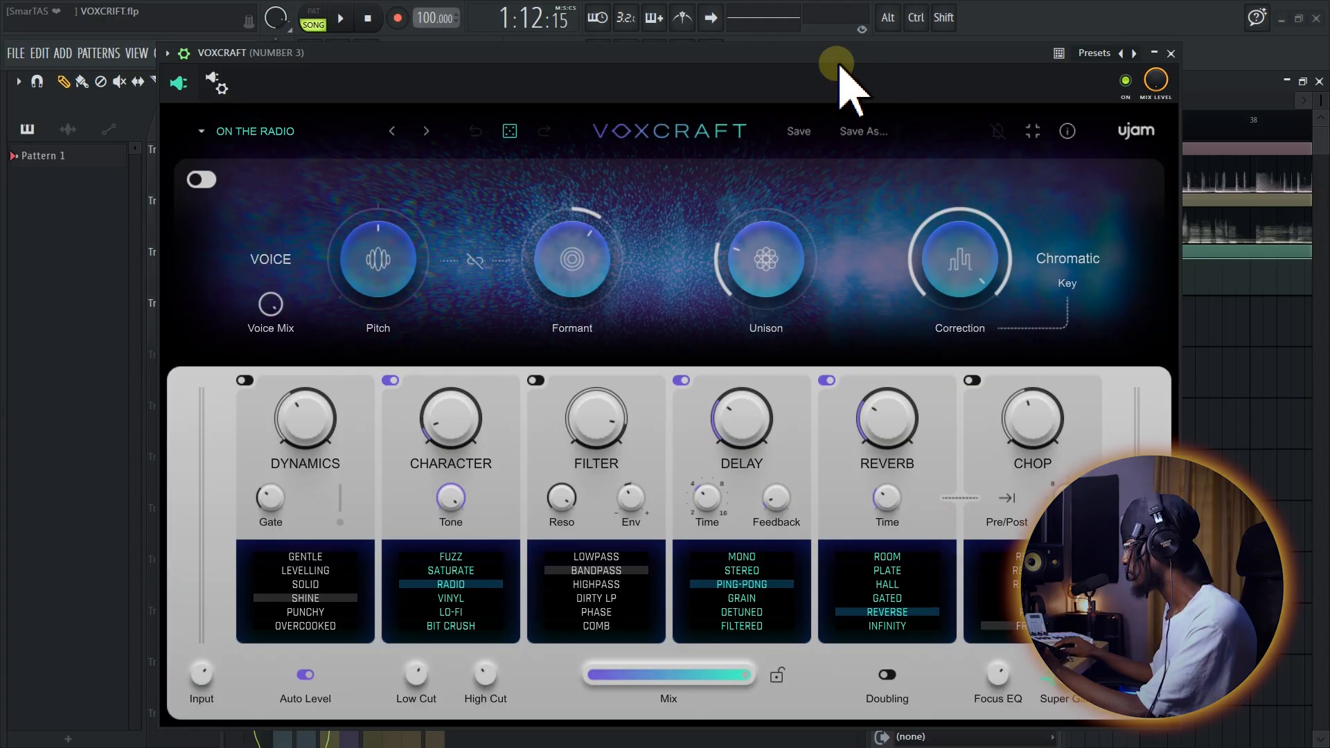
left_click_drag(842, 63, 864, 38)
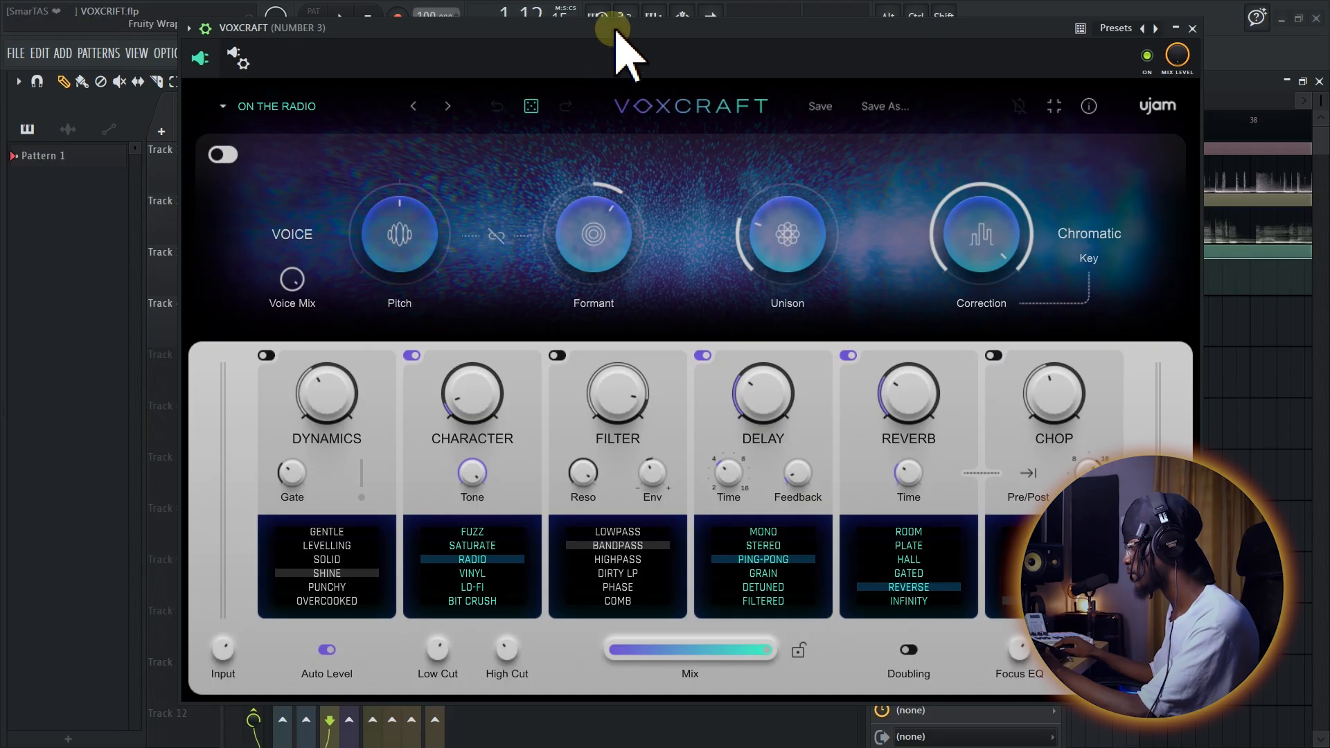
left_click_drag(617, 28, 619, 11)
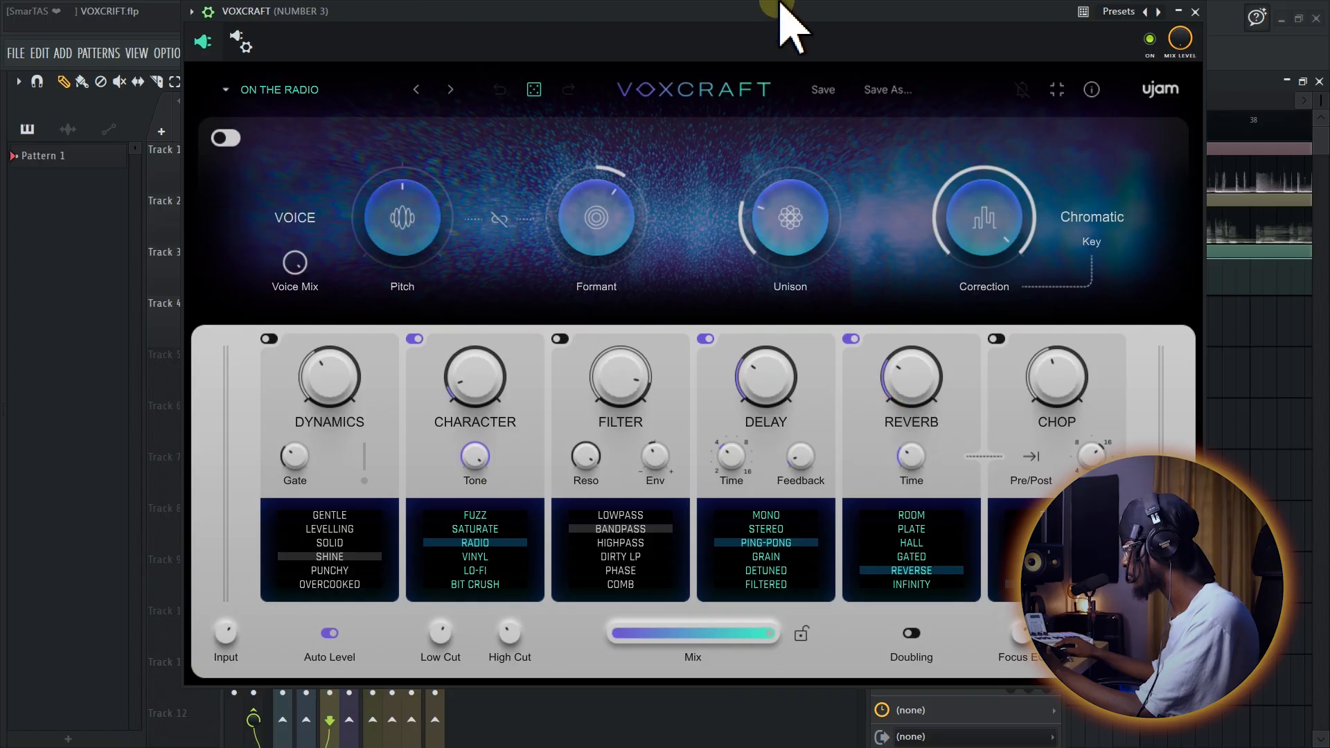
- Audition the Vinyl and Lo-Fi Character types in VOXCRAFT on the NUMBER 3 vocal during playback
left_click_drag(771, 16, 767, 16)
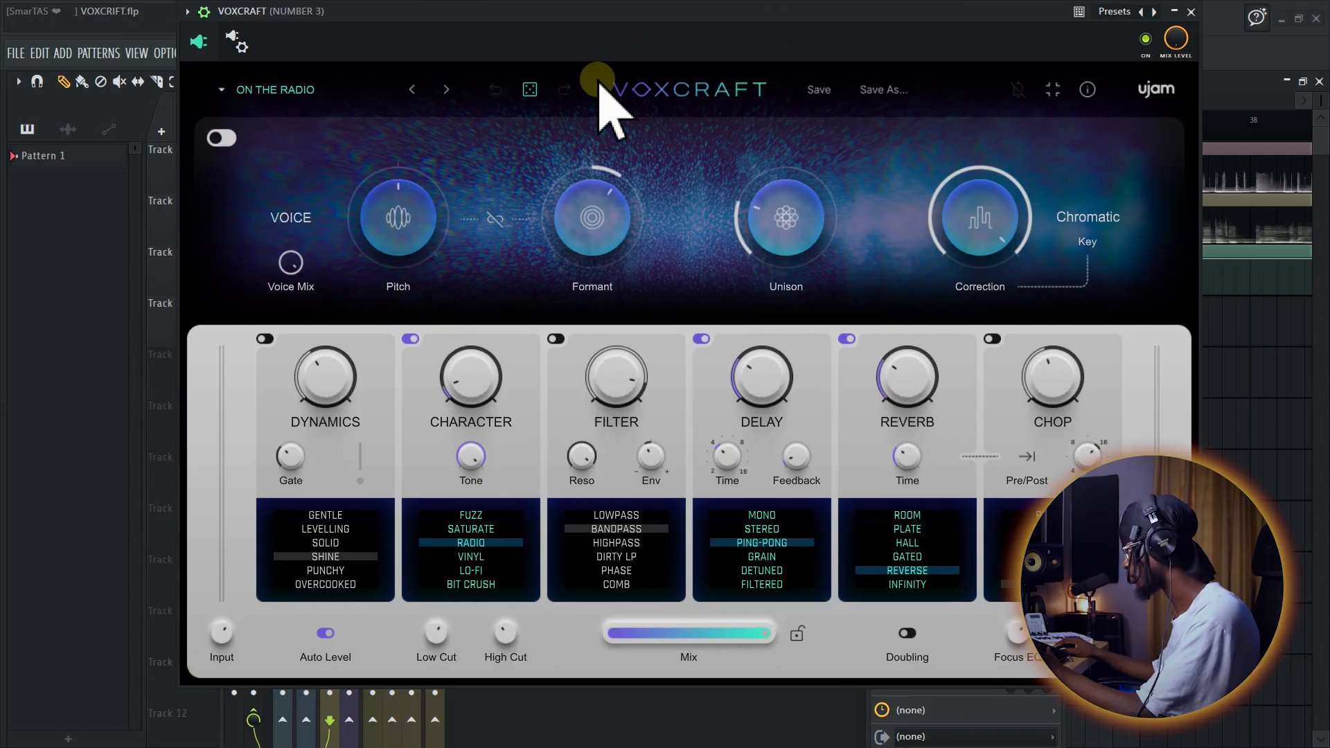
left_click_drag(673, 15, 657, 16)
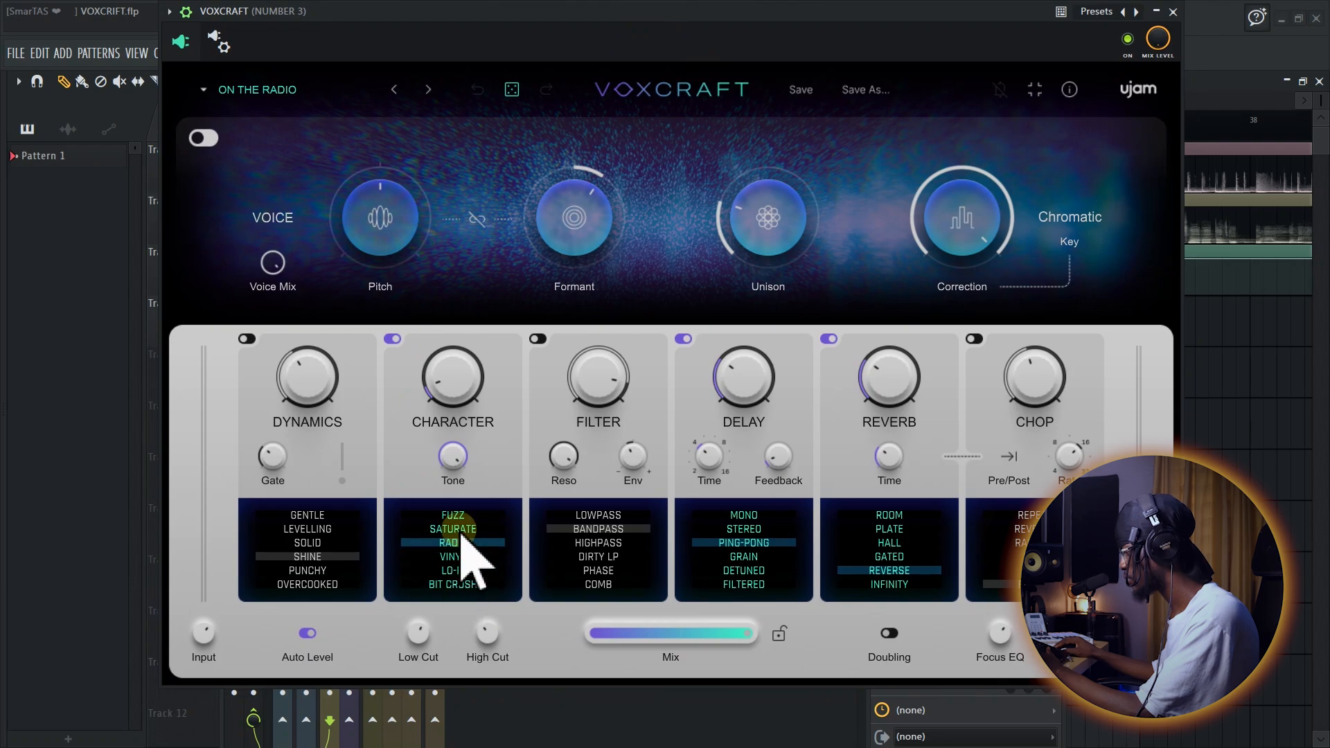
left_click(472, 529)
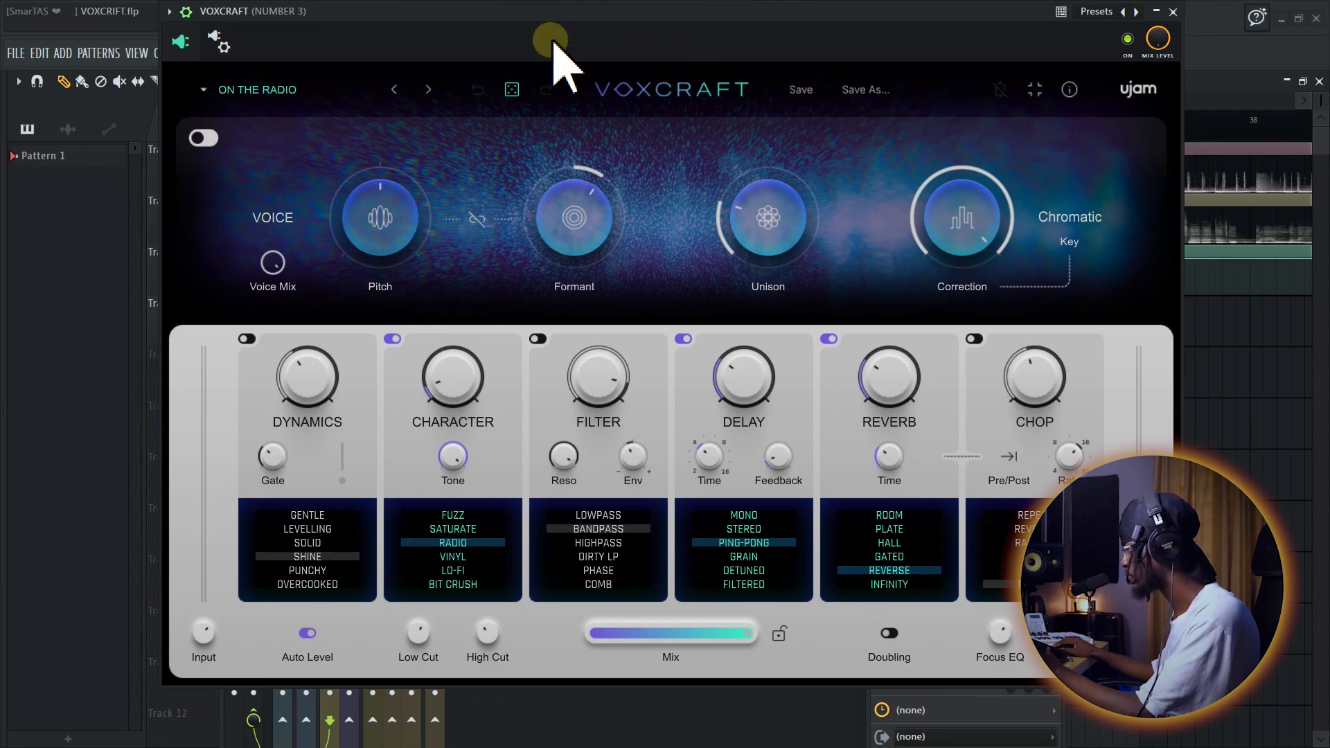
left_click_drag(560, 14, 585, 228)
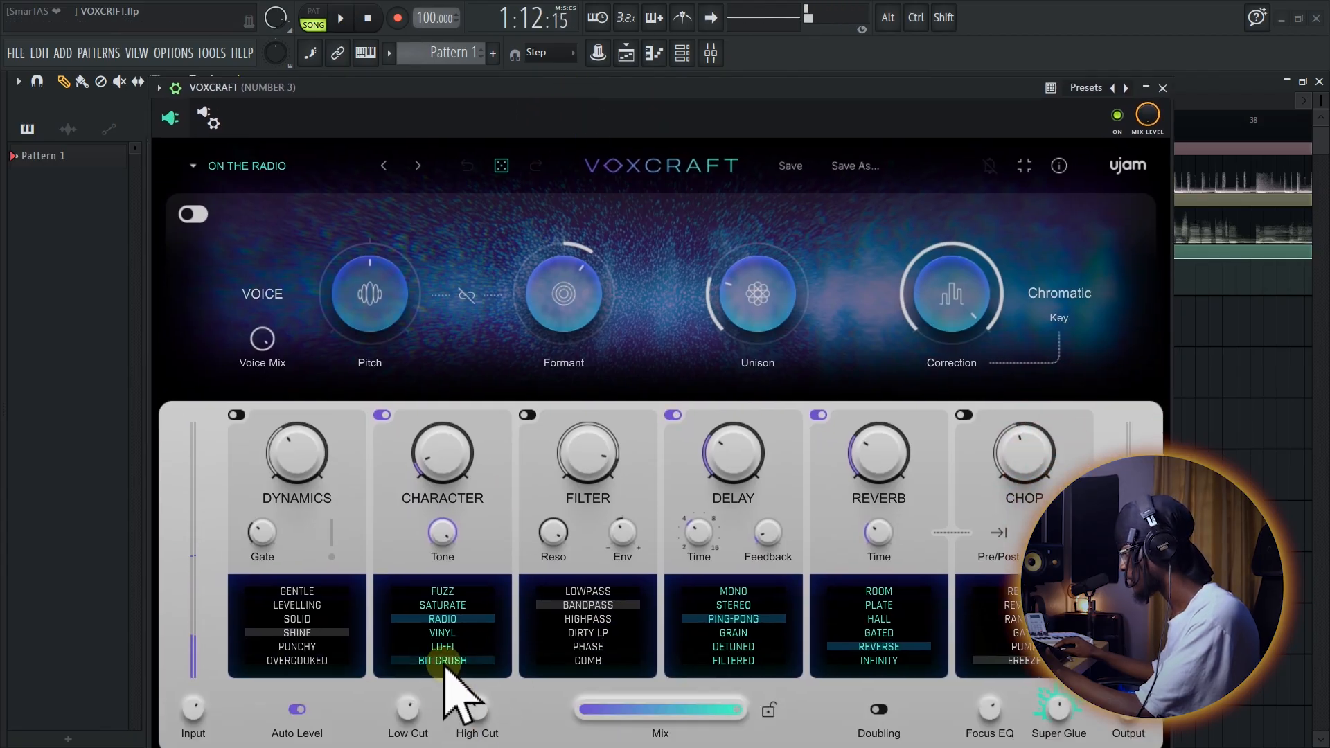
left_click(452, 632)
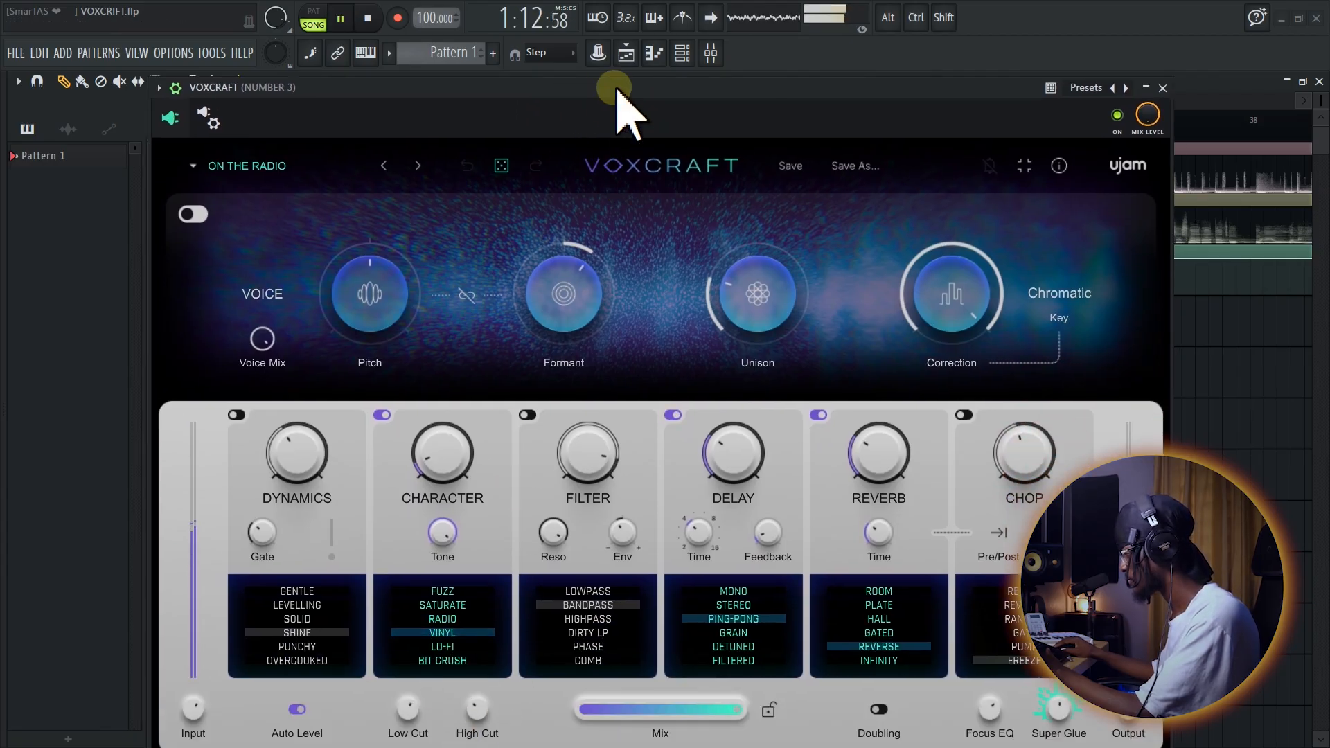
left_click(443, 648)
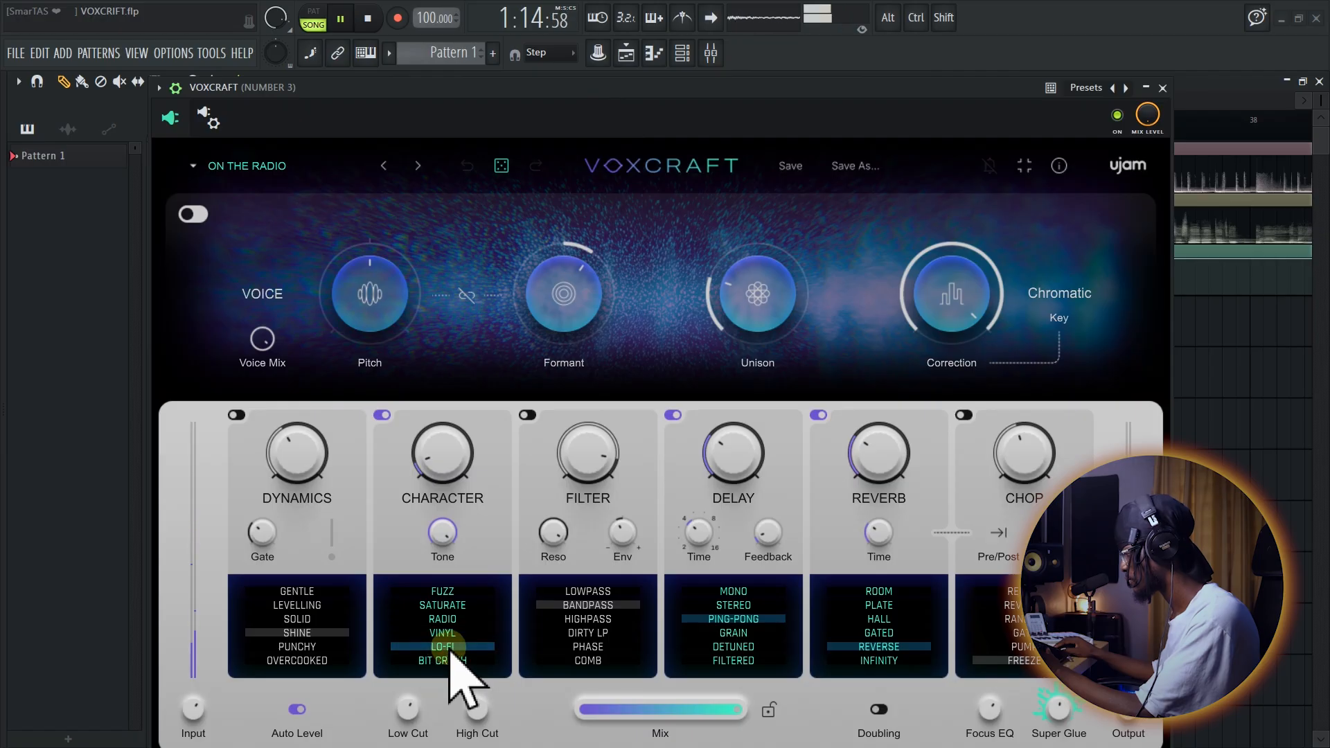
- Audition the Fuzz Character type, set Character back to Radio and play the vocal through it
left_click(633, 89)
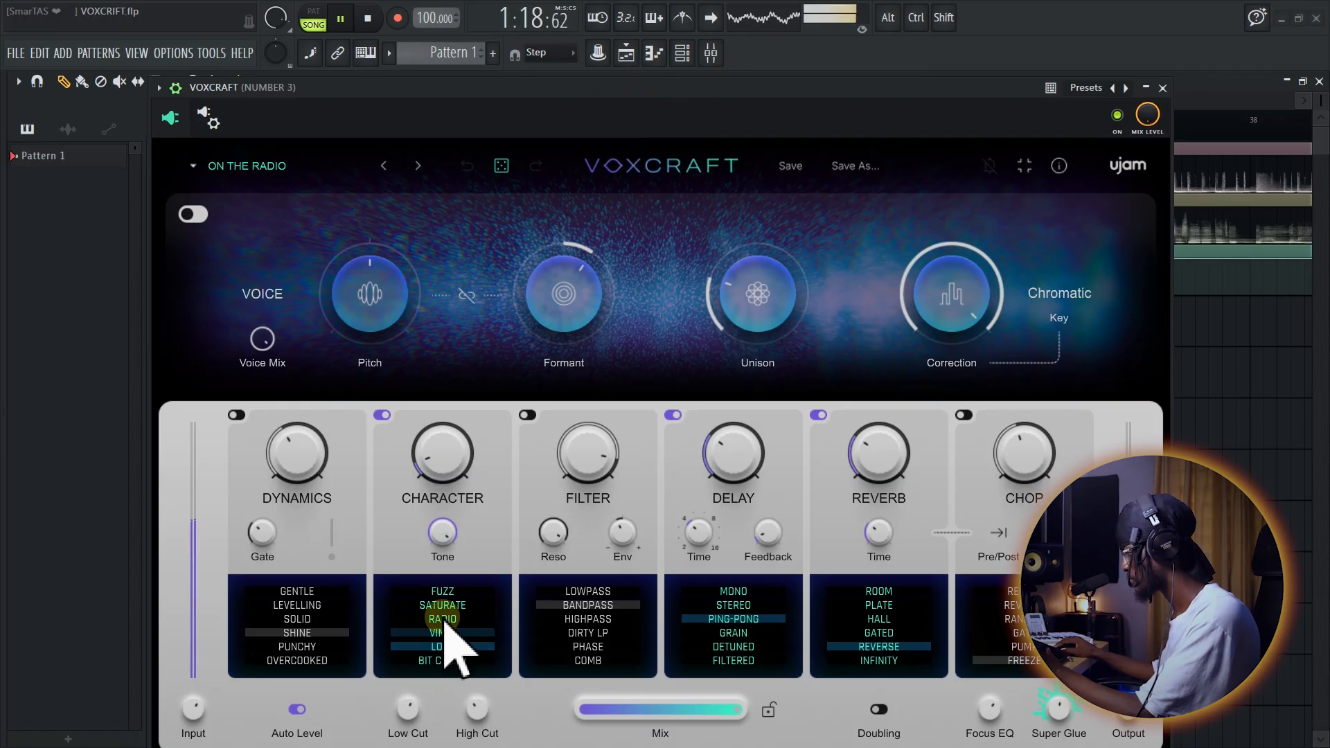
left_click(443, 592)
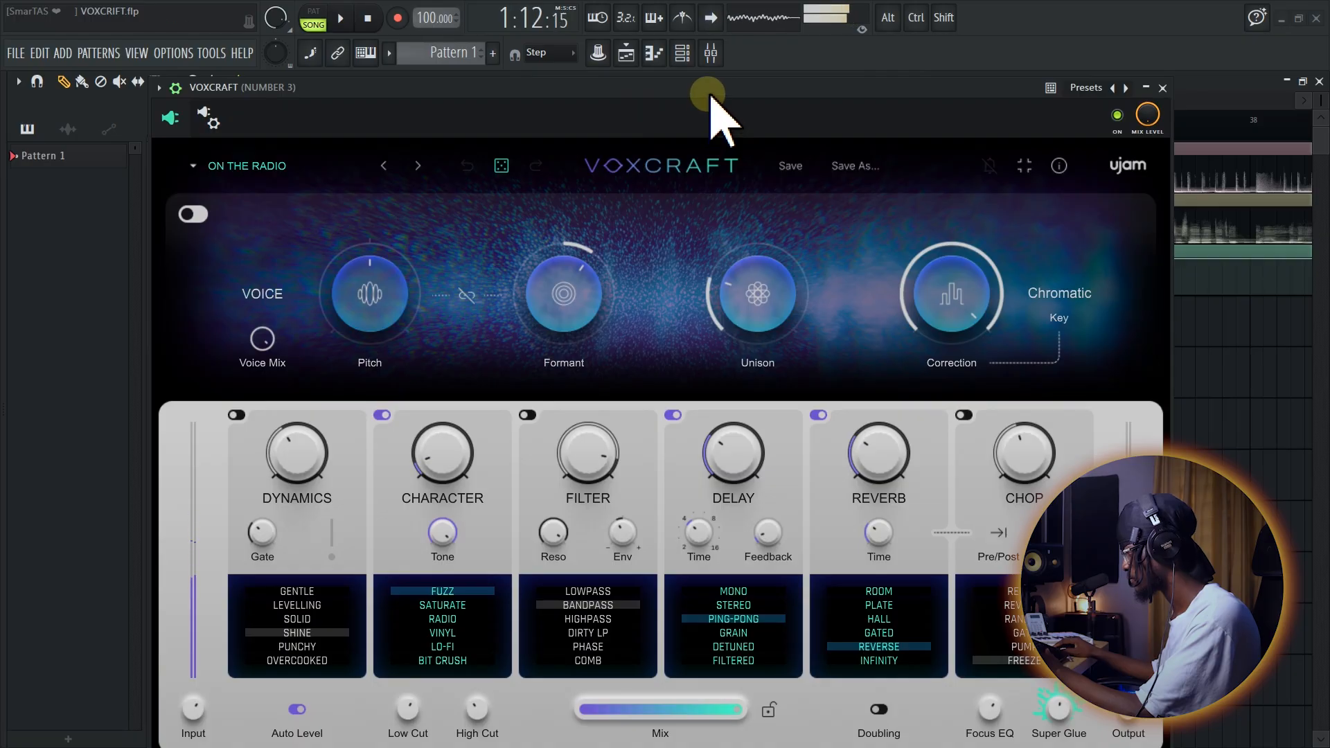
key("space")
left_click(446, 607)
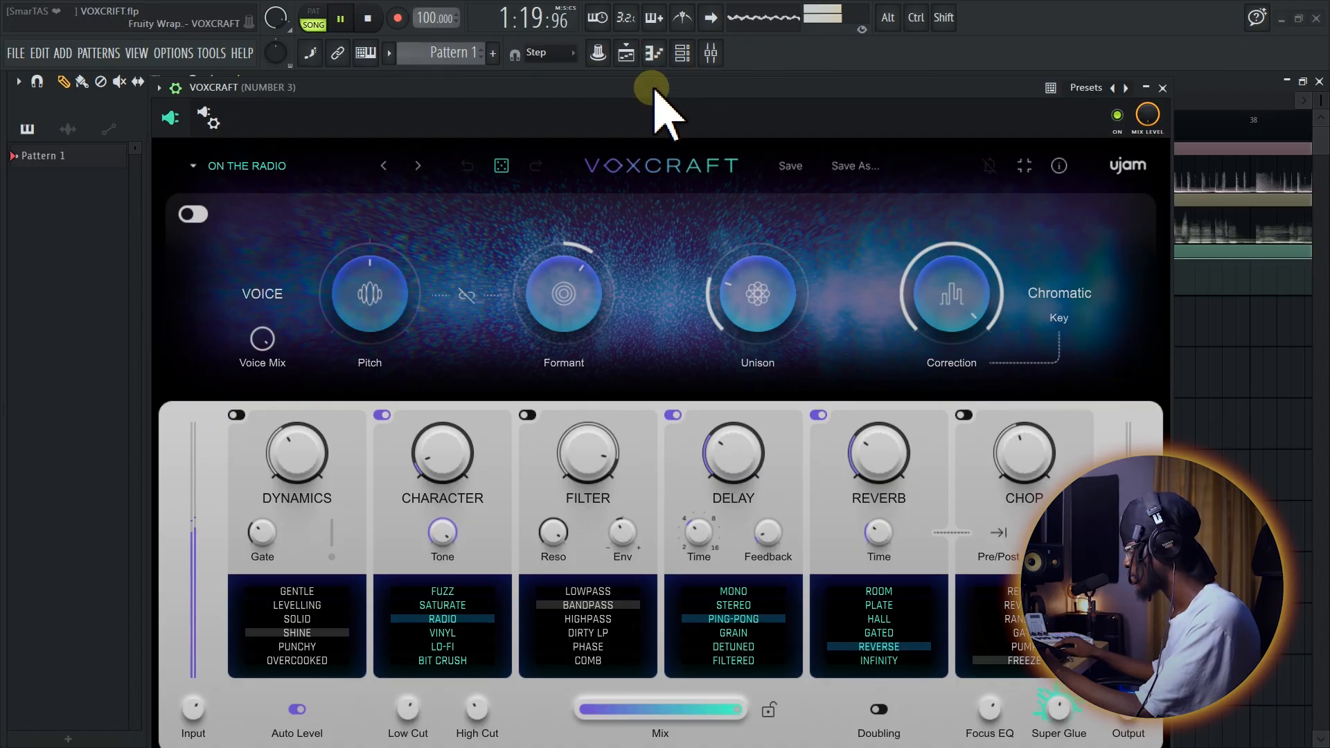
key("space")
- Compare the NUMBER 3 vocal in playback with VOXCRAFT bypassed and with it switched back on
left_click(1117, 115)
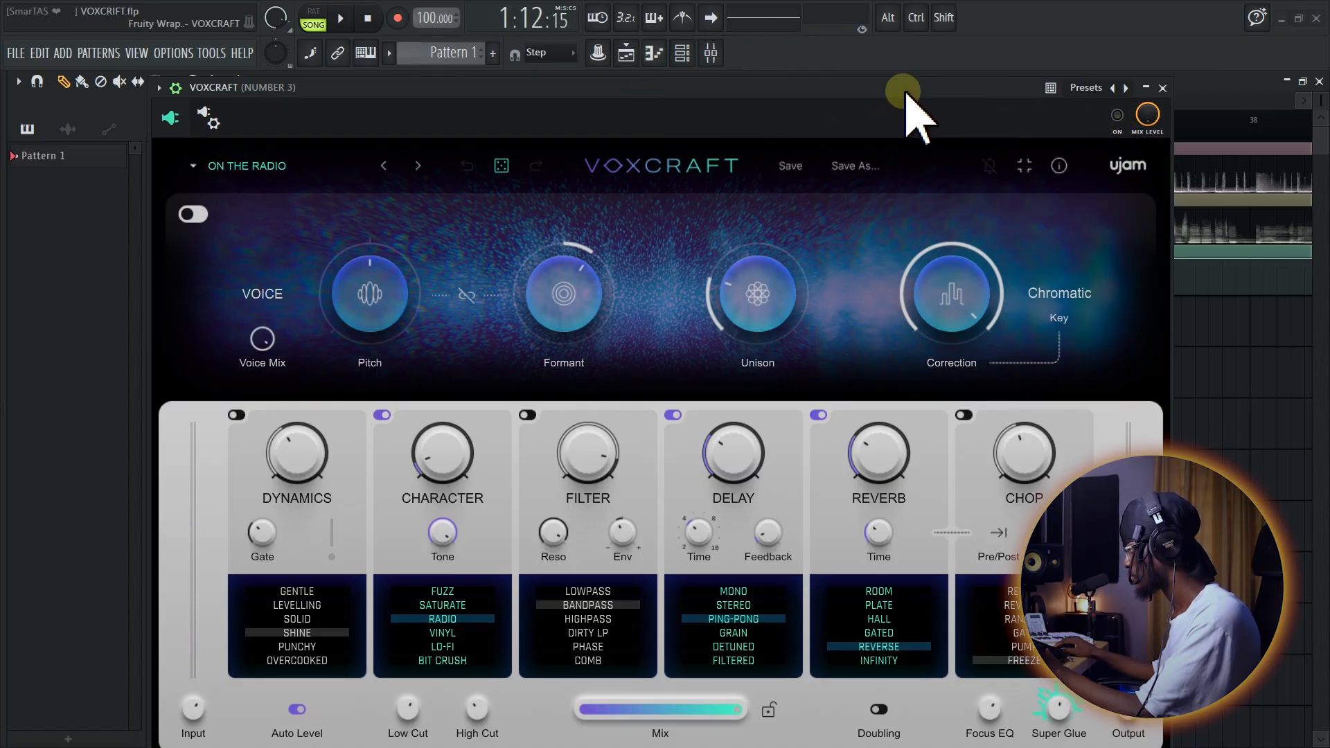
key("space")
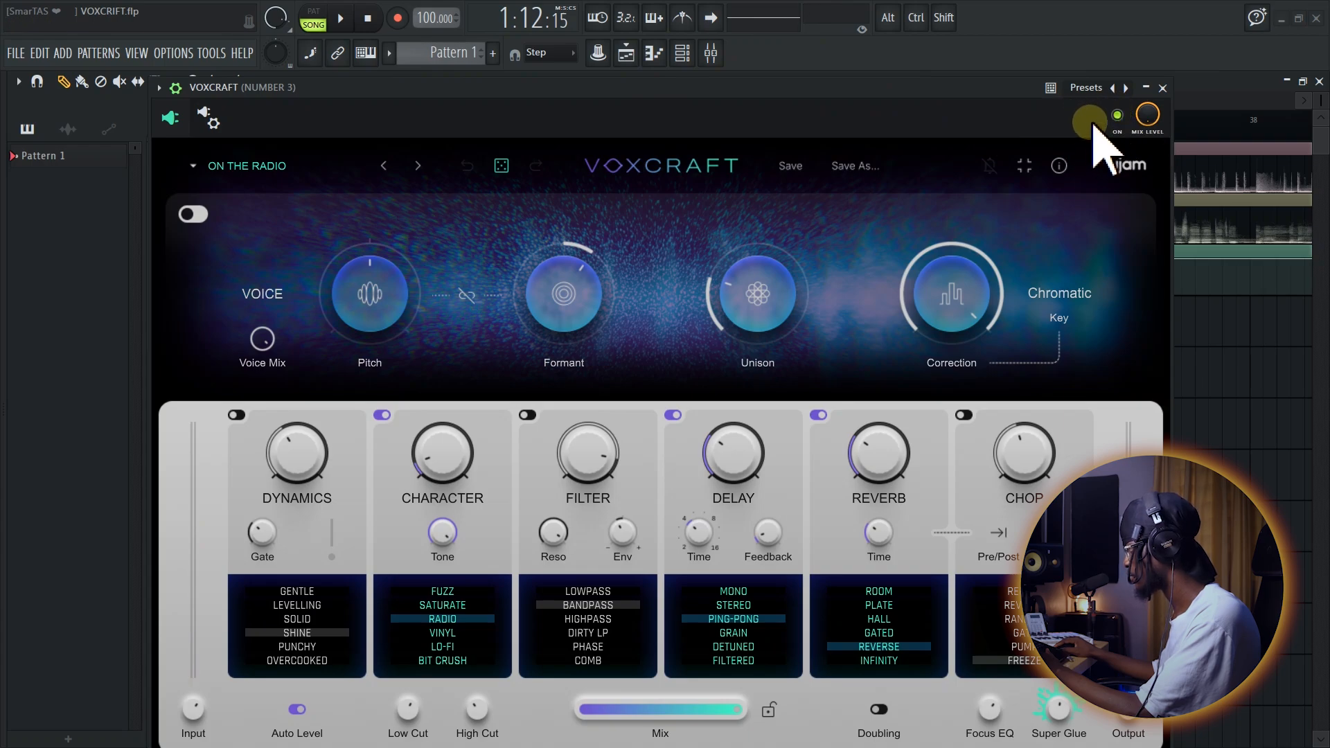
left_click(1149, 117)
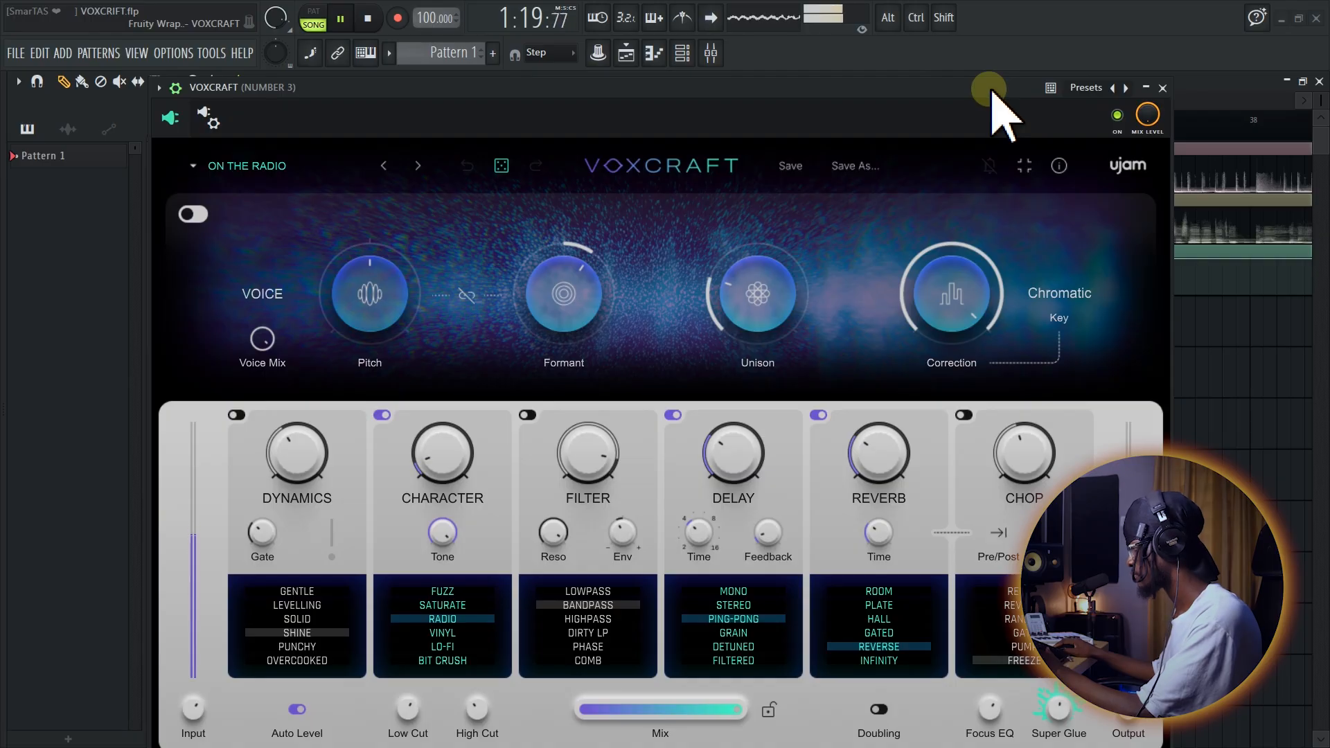
key("space")
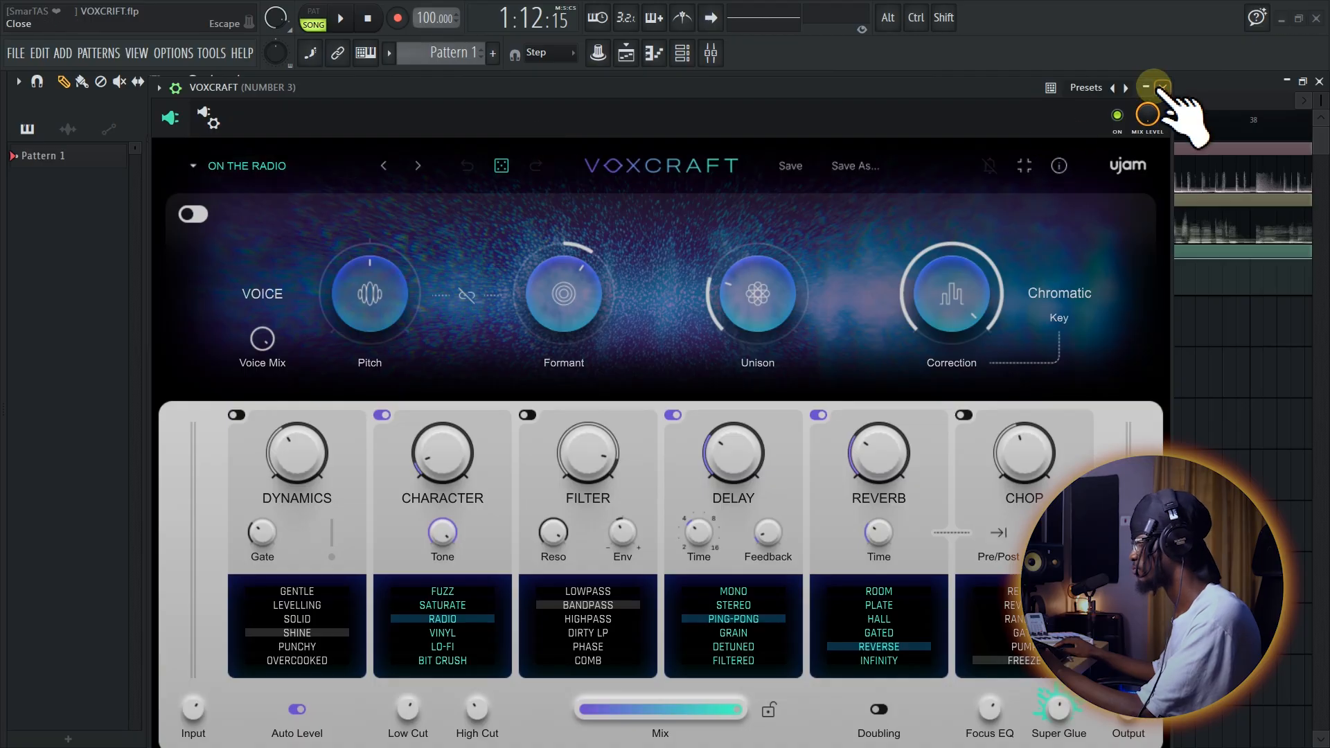
- Close the VOXCRAFT window and place the playhead at the start of the NUMBER 2 - CREATIVE section
left_click(1163, 88)
left_click(1053, 295)
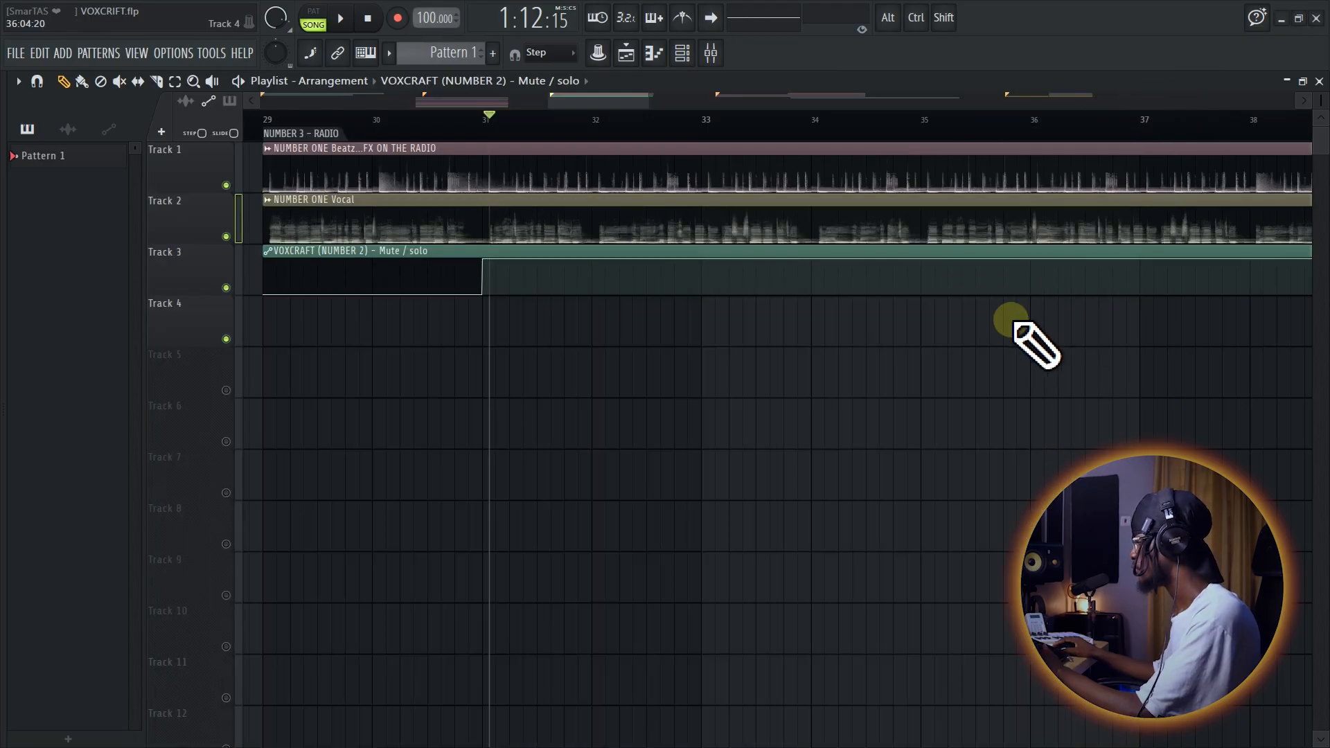
scroll(984, 363, "down", 8, "ctrl")
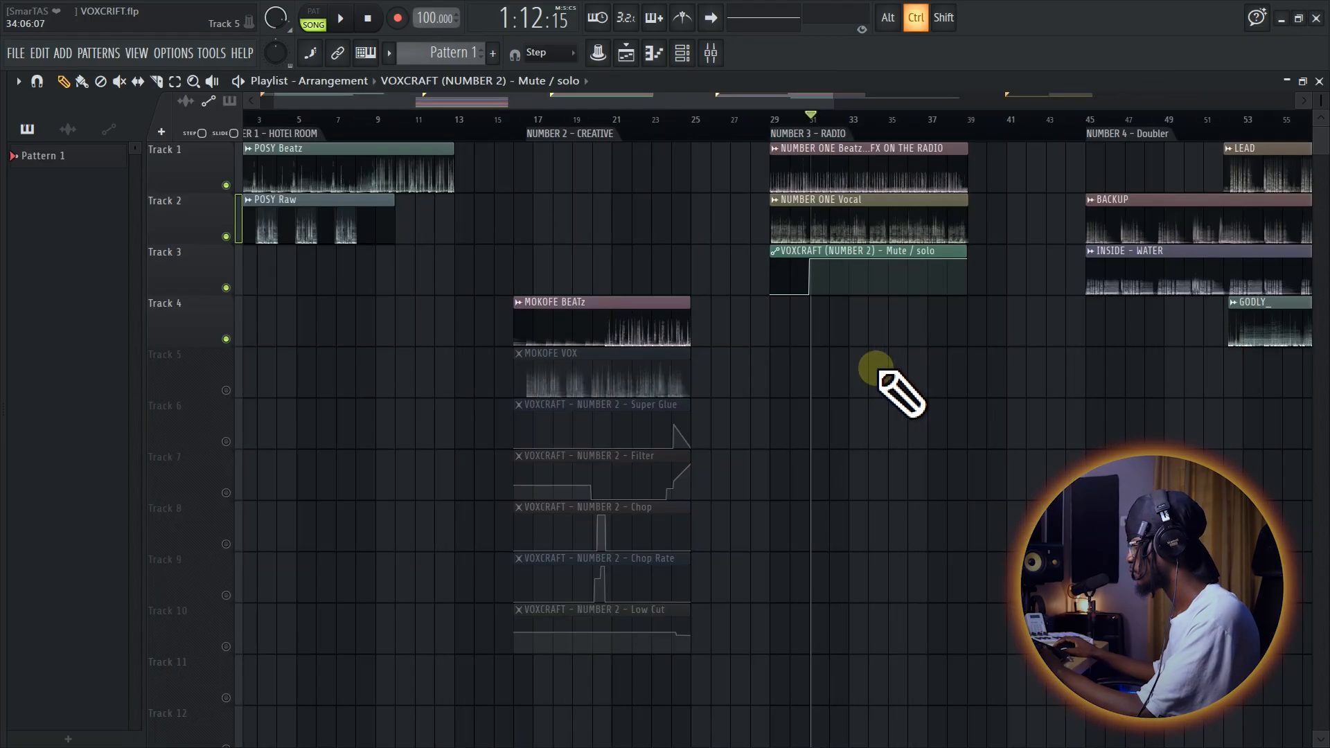
key("alt")
scroll(651, 341, "up", 1, "ctrl")
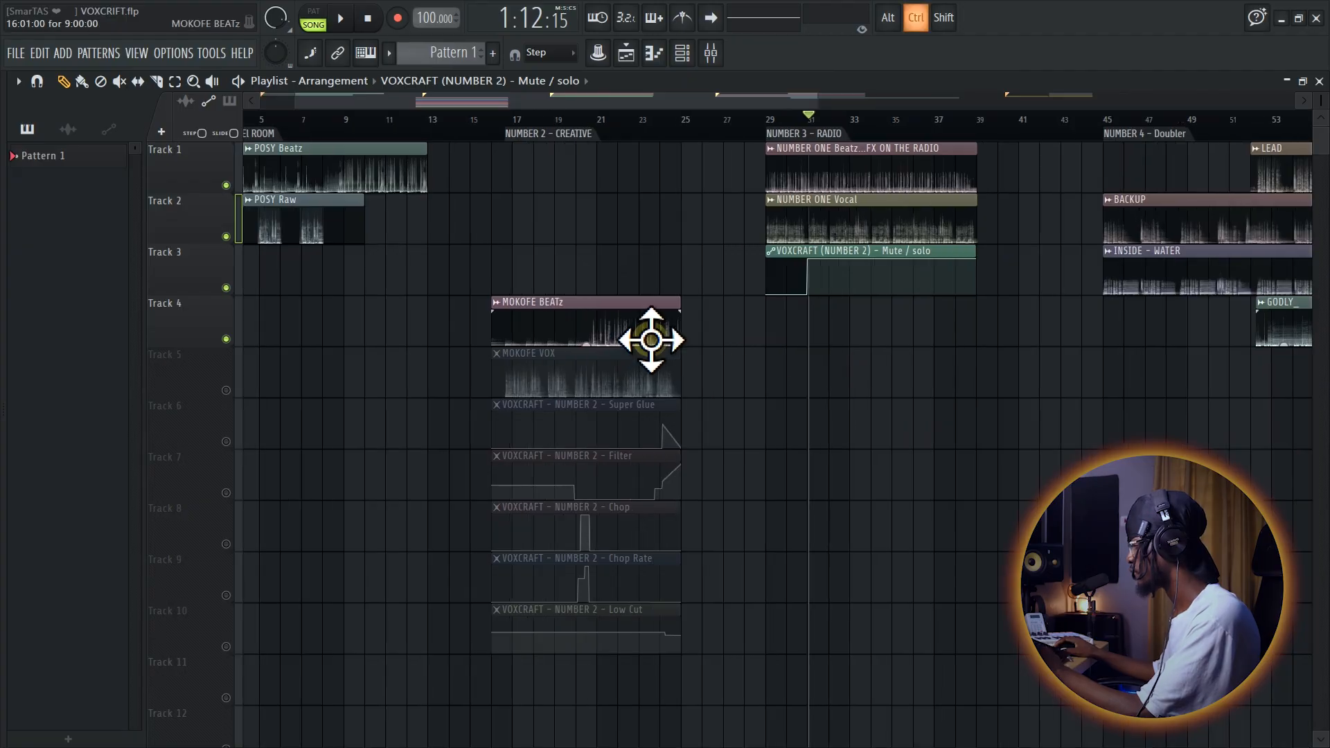
scroll(782, 383, "down", 2, "ctrl")
scroll(432, 217, "up", 2, "ctrl")
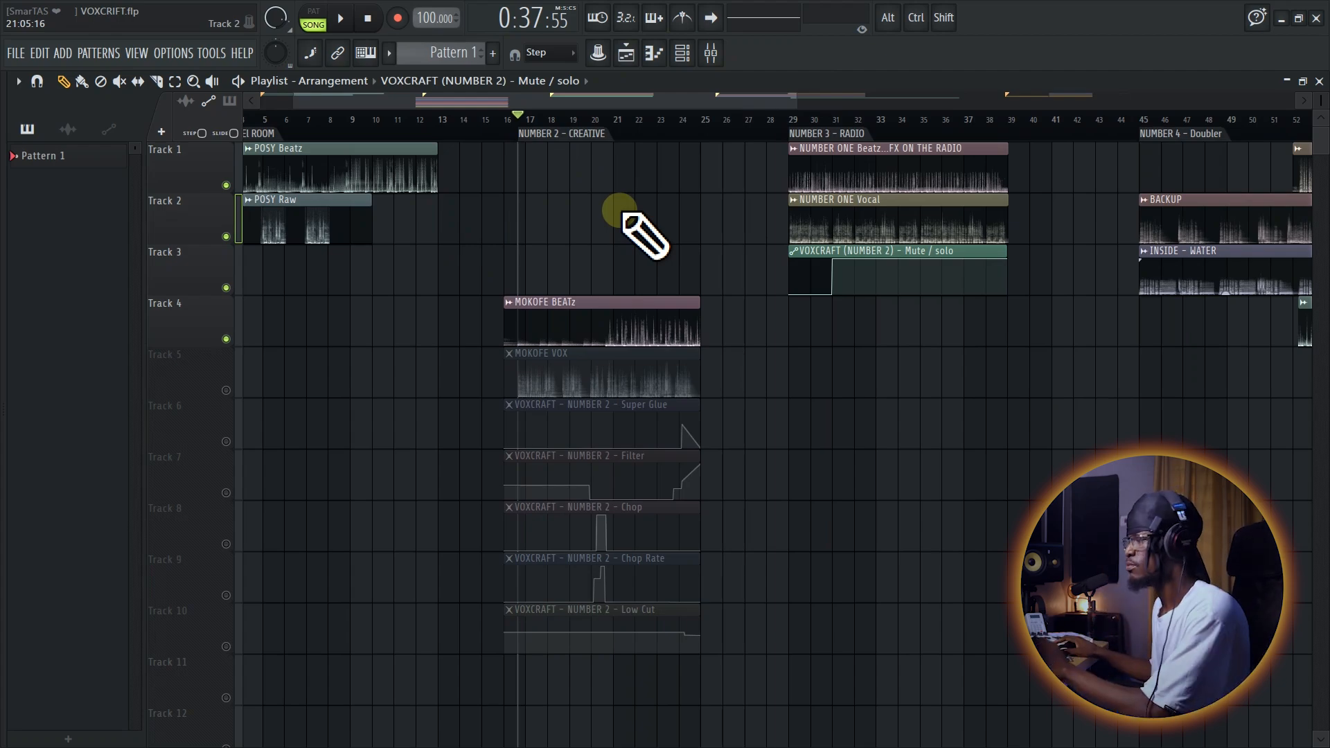
- Unmute playlist tracks 5 to 10 with the MOKOFE vocal and its automation, and play the NUMBER 2 - CREATIVE section from its start
right_click(226, 338)
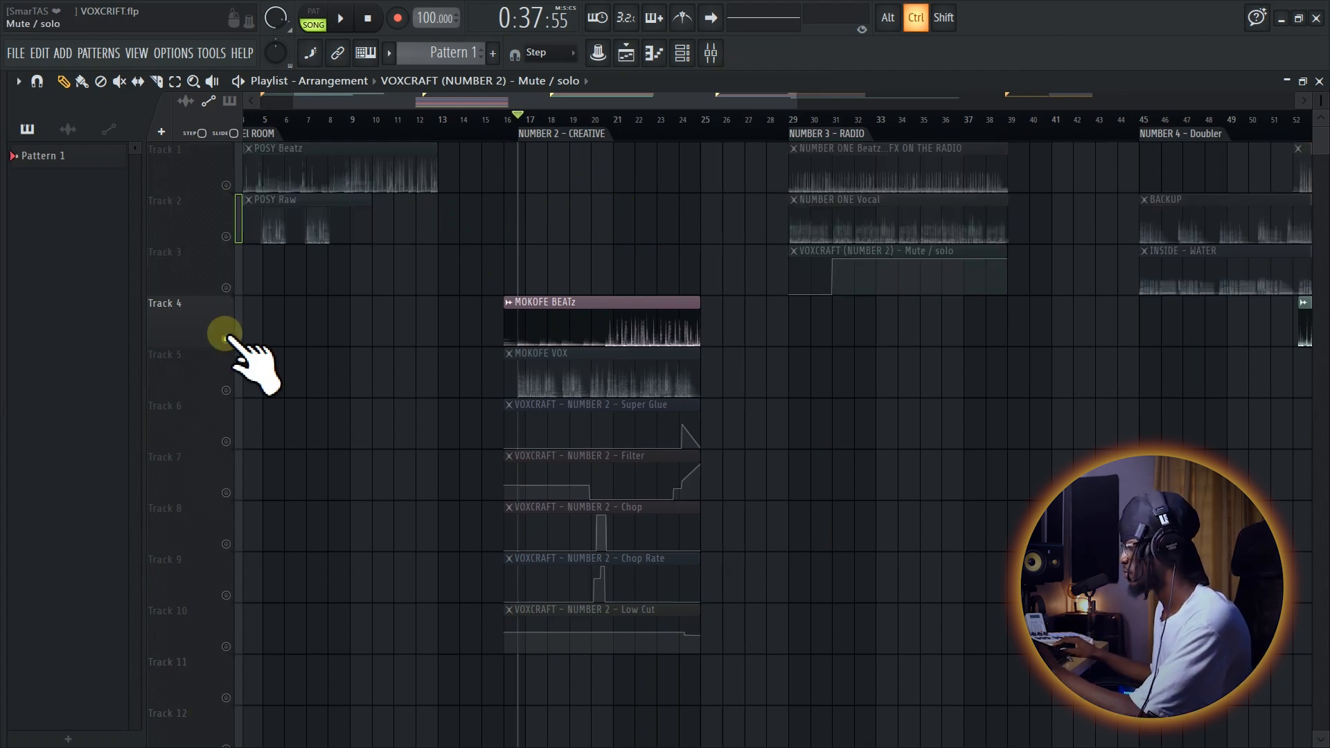
right_click(226, 339)
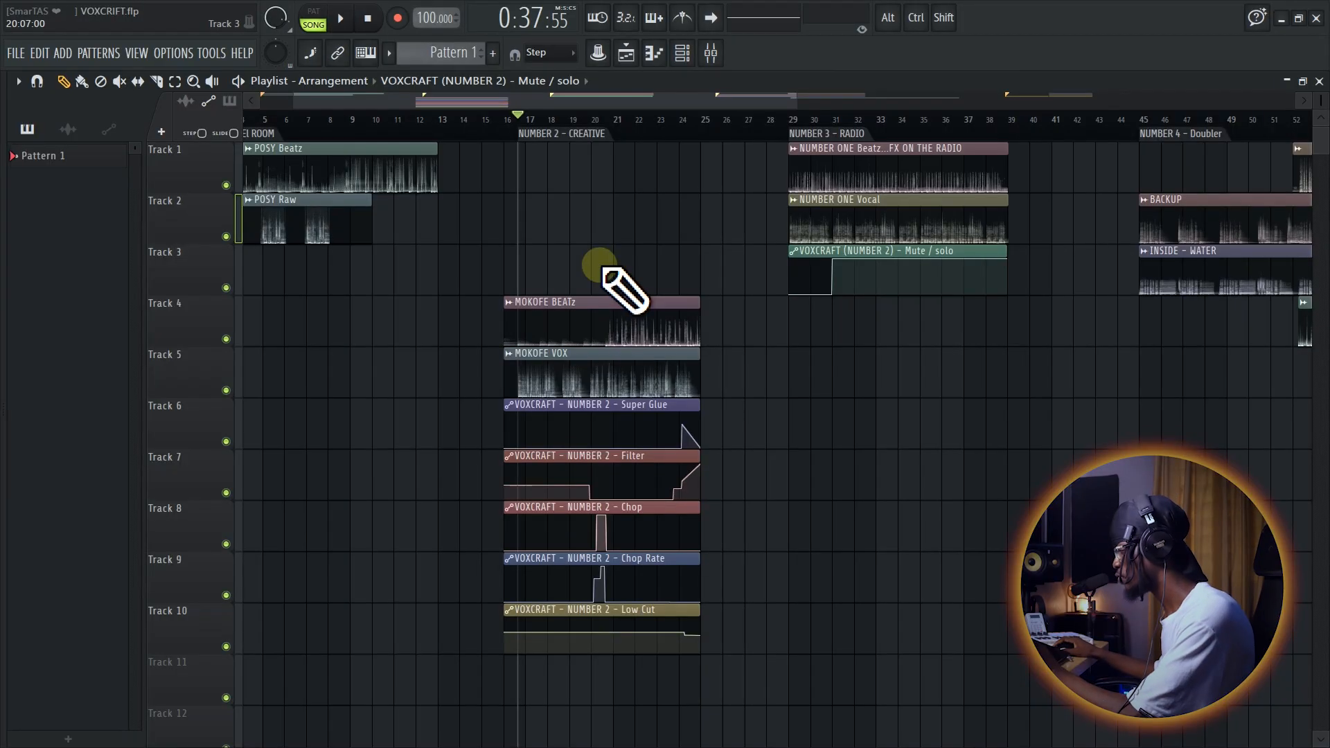
scroll(600, 271, "up", 3)
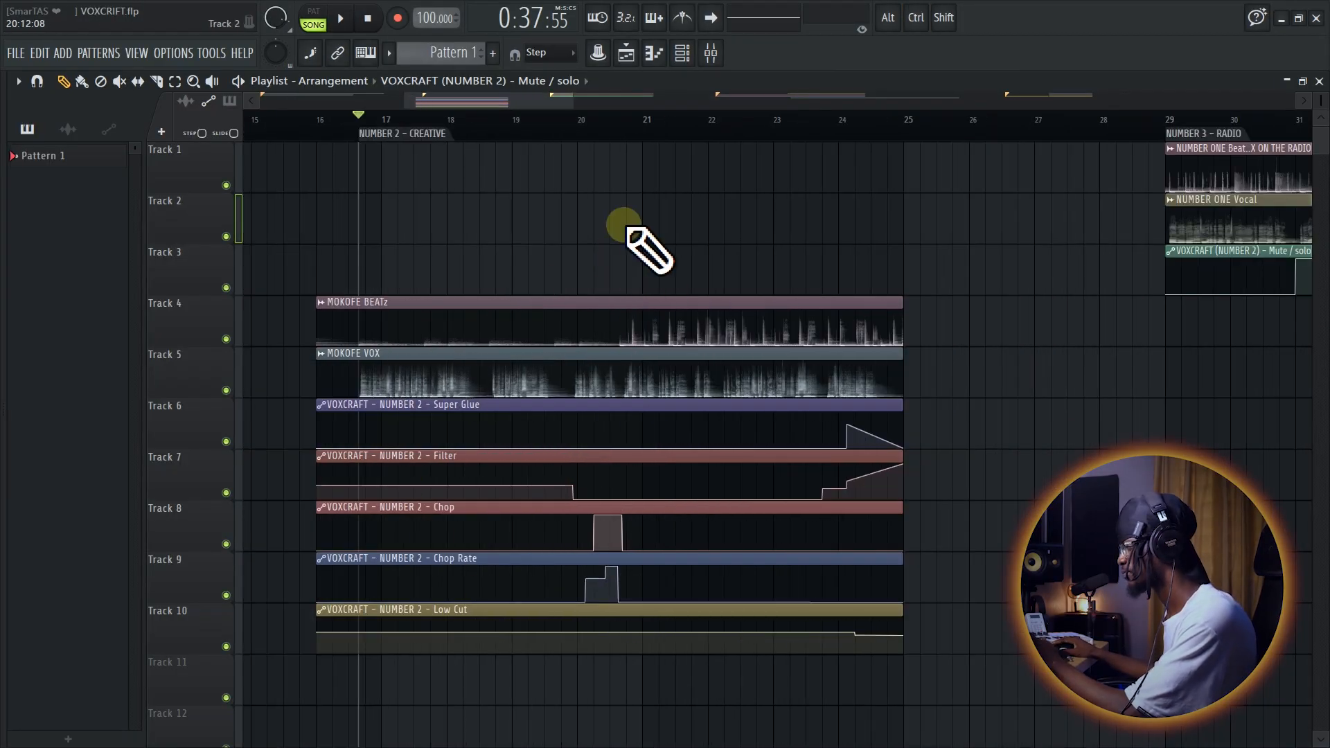
key("space")
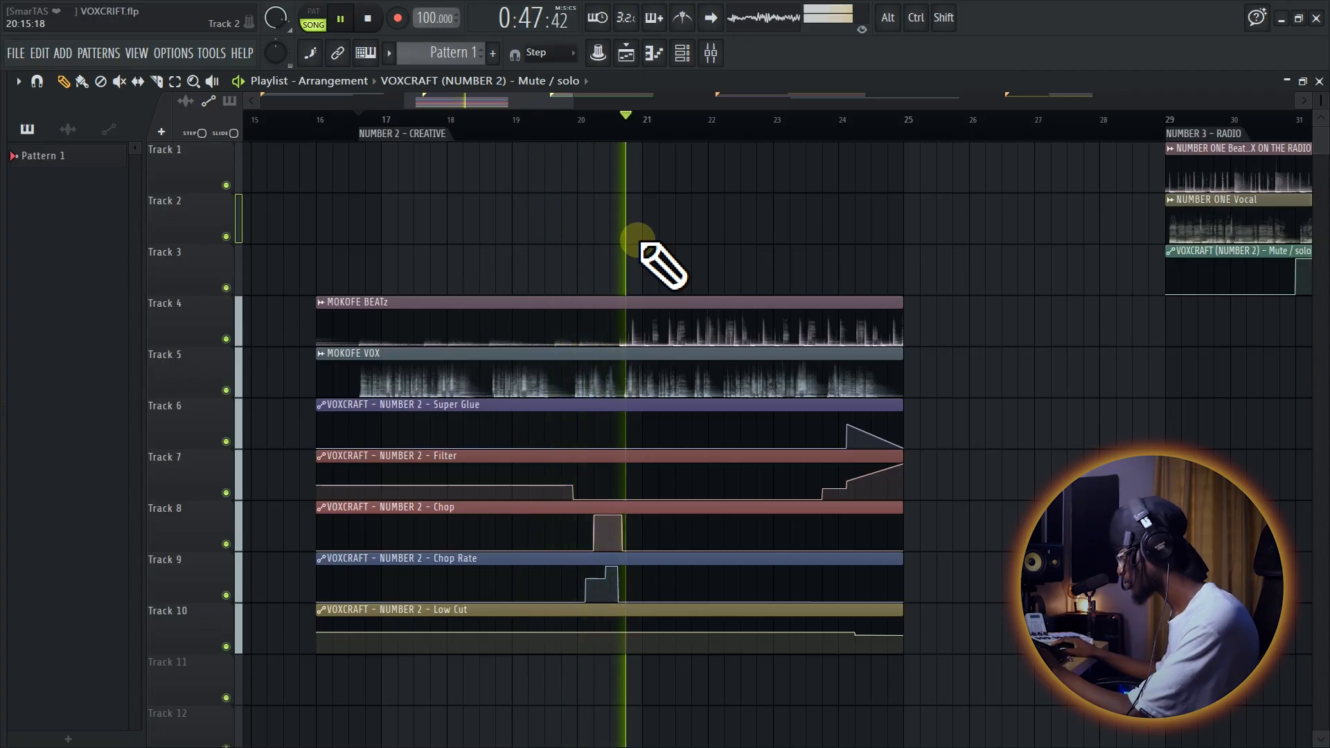
key("space")
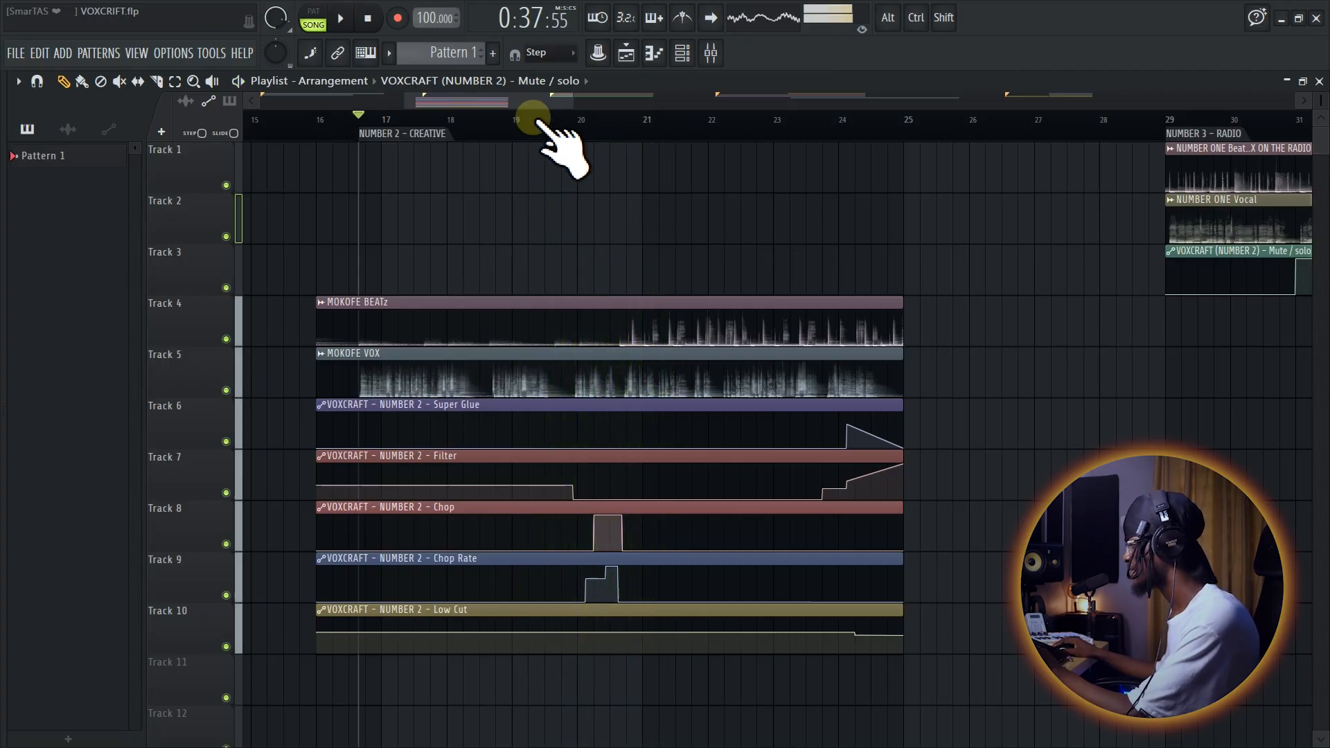
- Move the playhead to just after bar 19 and play through the Chop, Filter and Super Glue automation
left_click(537, 131)
key("space")
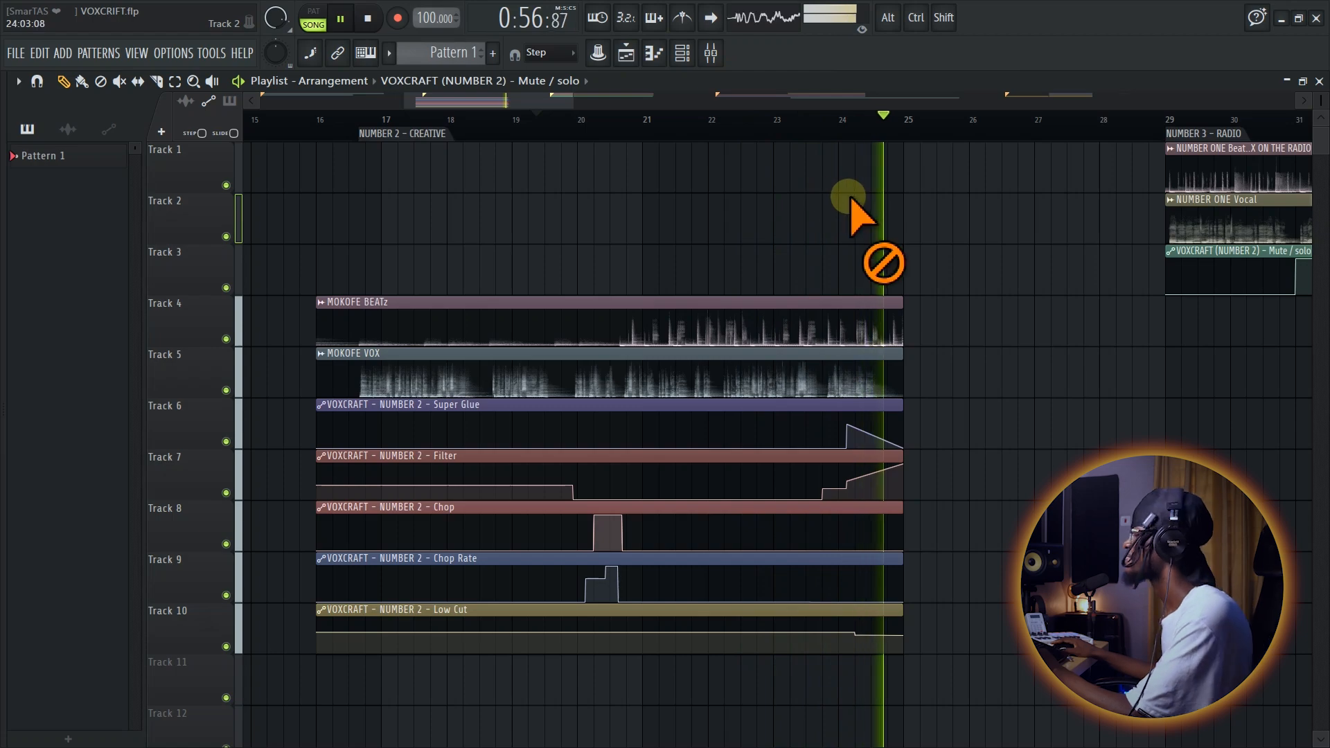
key("space")
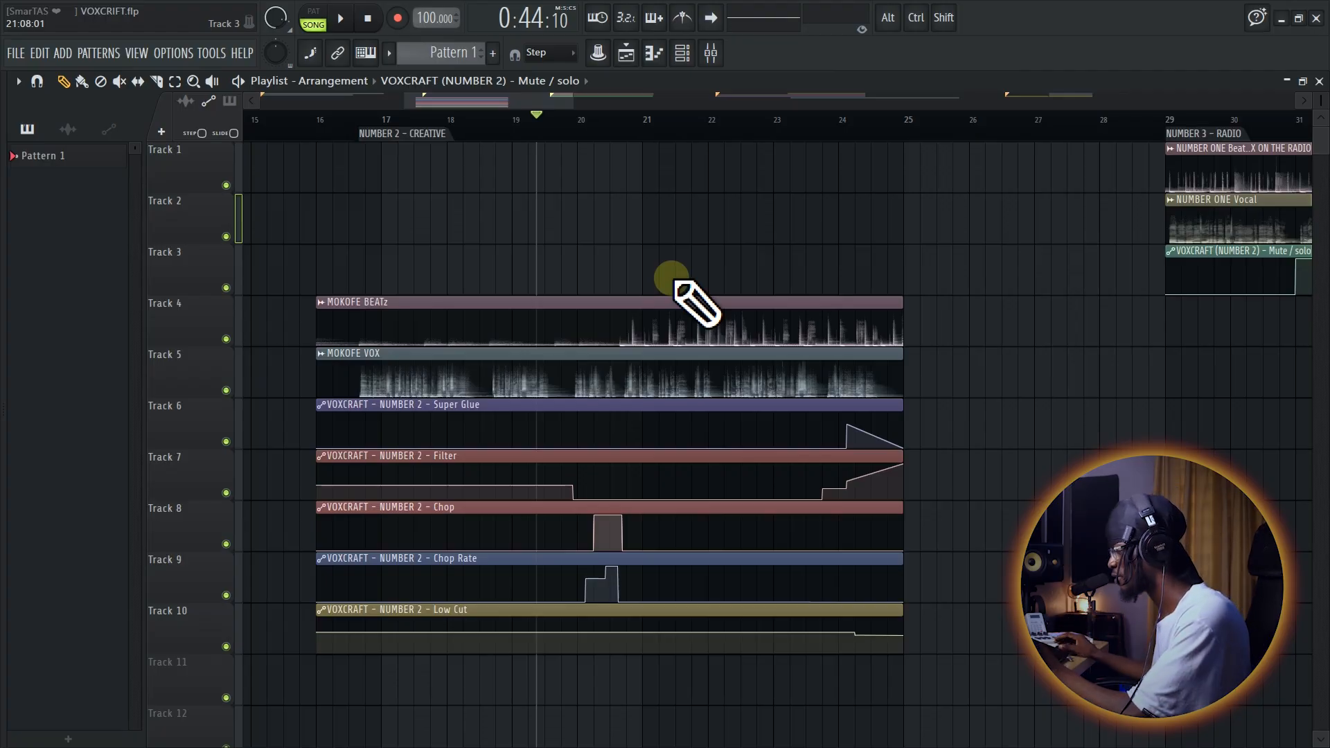
- Open the VOXCRAFT plugin on the NUMBER 2 mixer track and position its window so all effect controls are visible
scroll(678, 284, "up", 1, "ctrl")
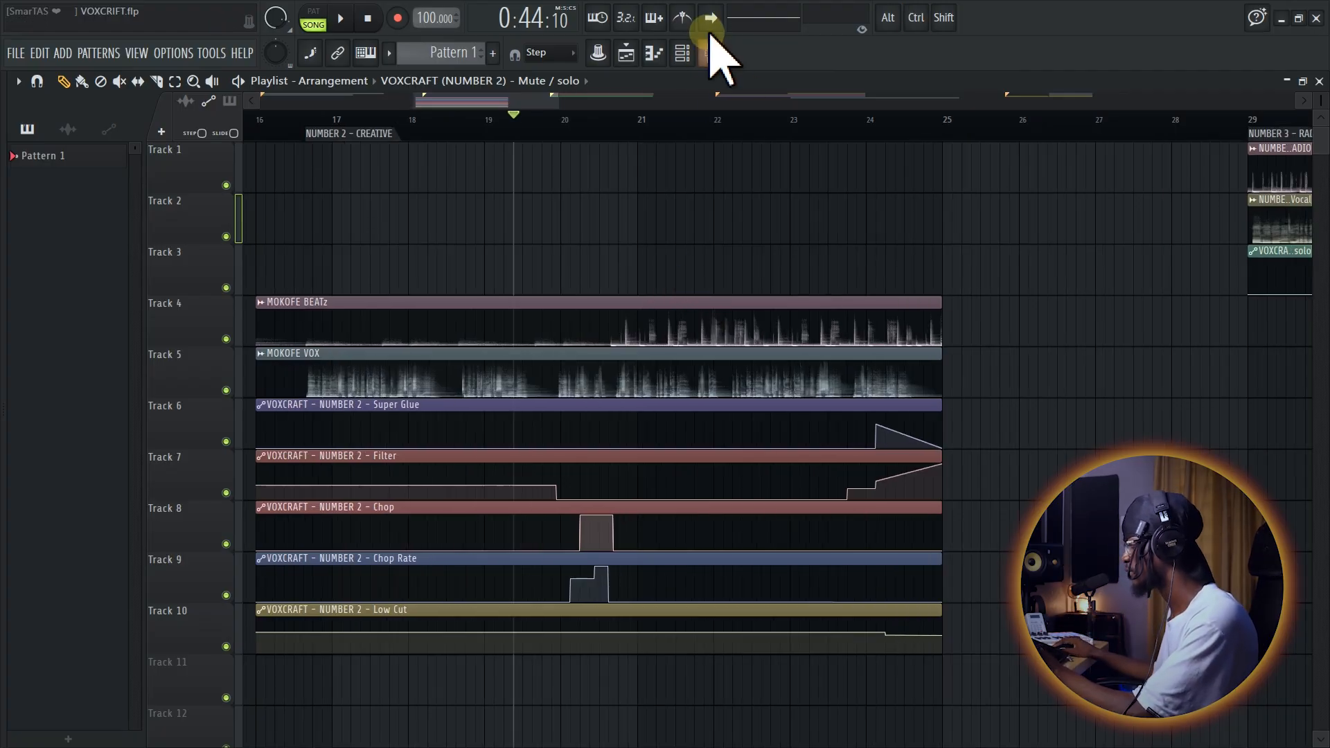
left_click(711, 53)
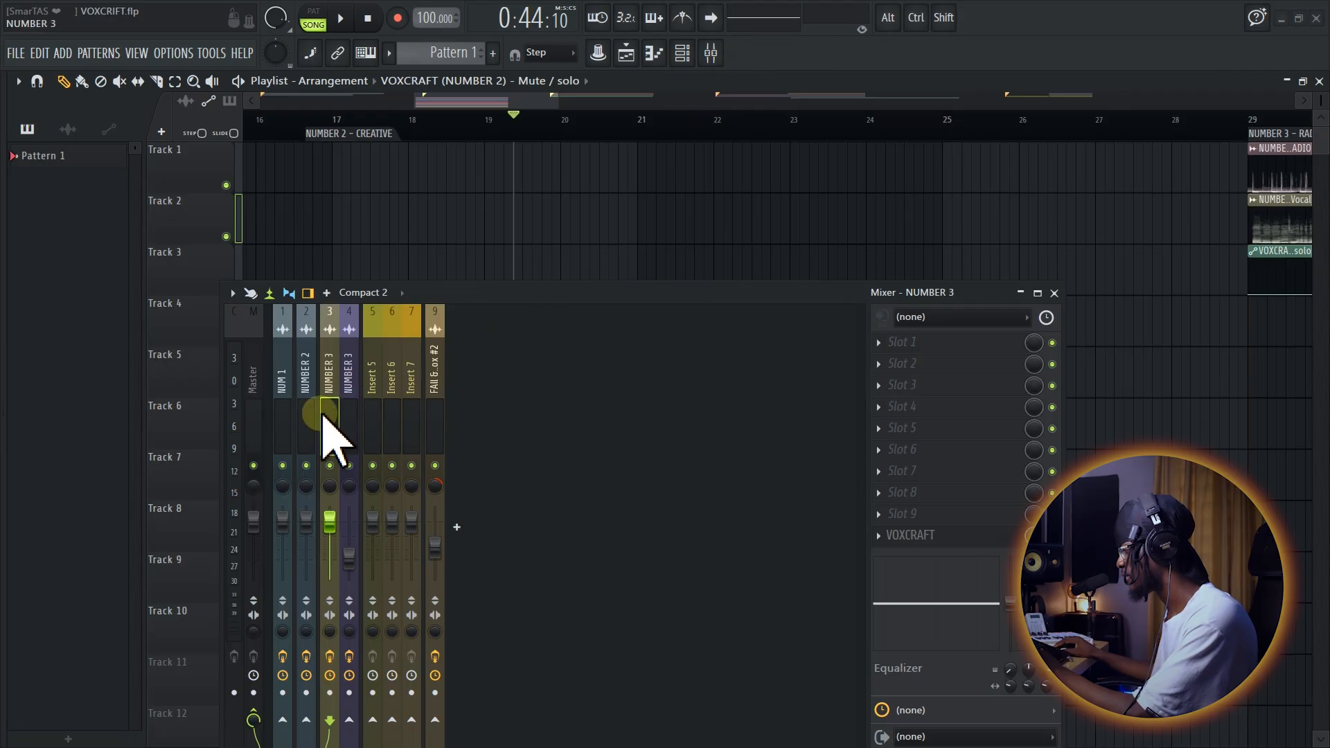
key("space")
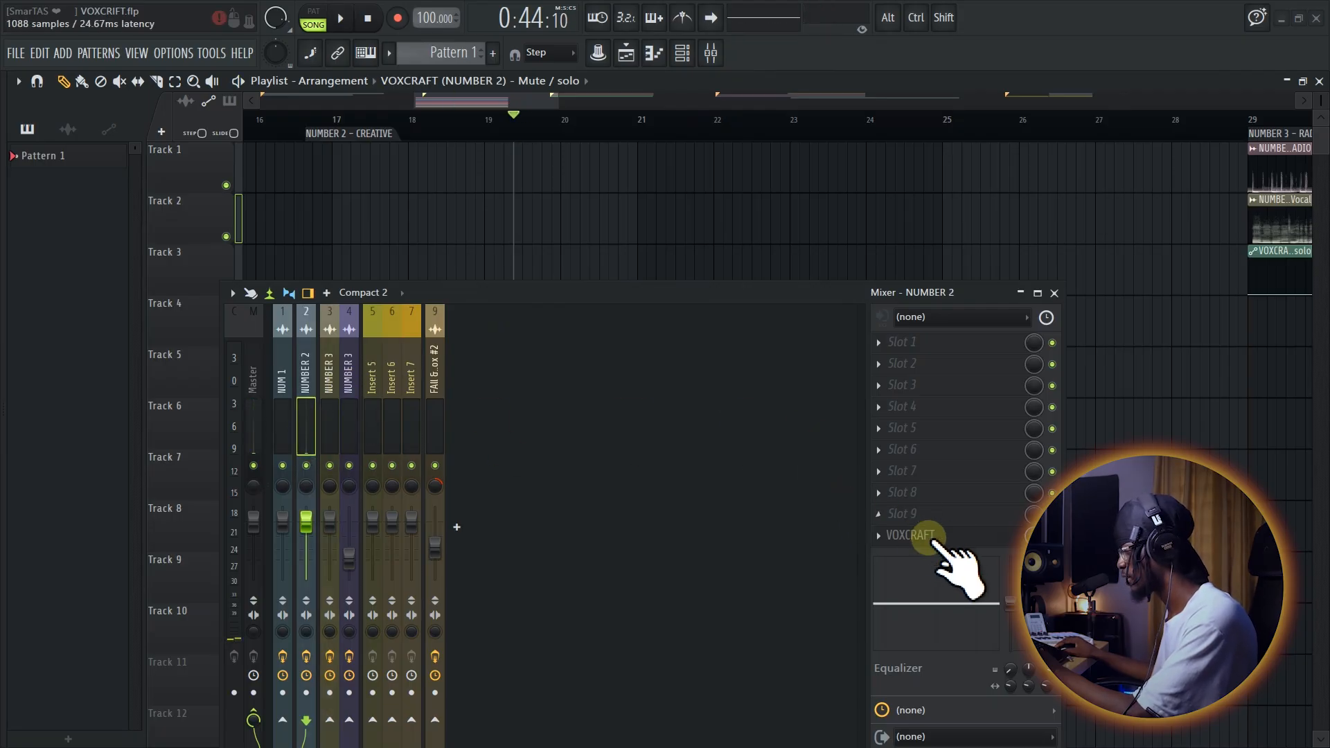
left_click(922, 535)
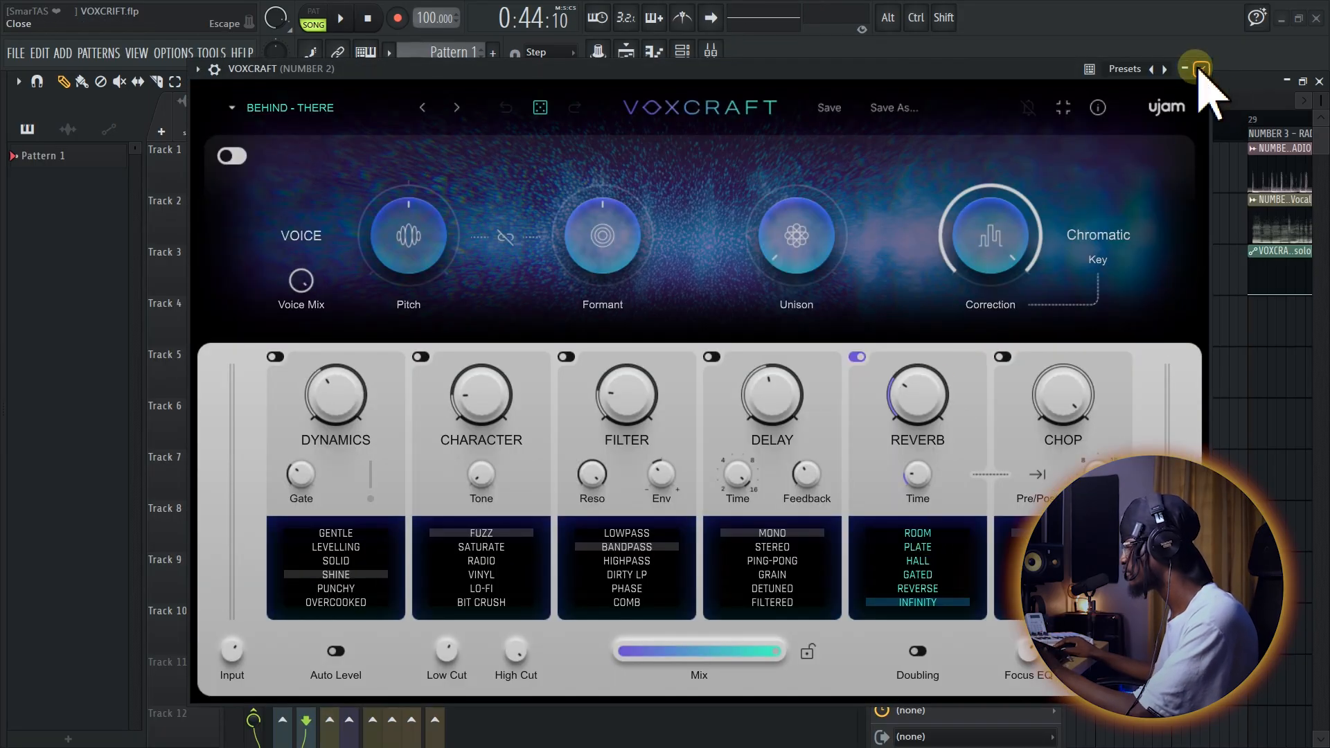
left_click(1202, 70)
left_click_drag(925, 535, 925, 513)
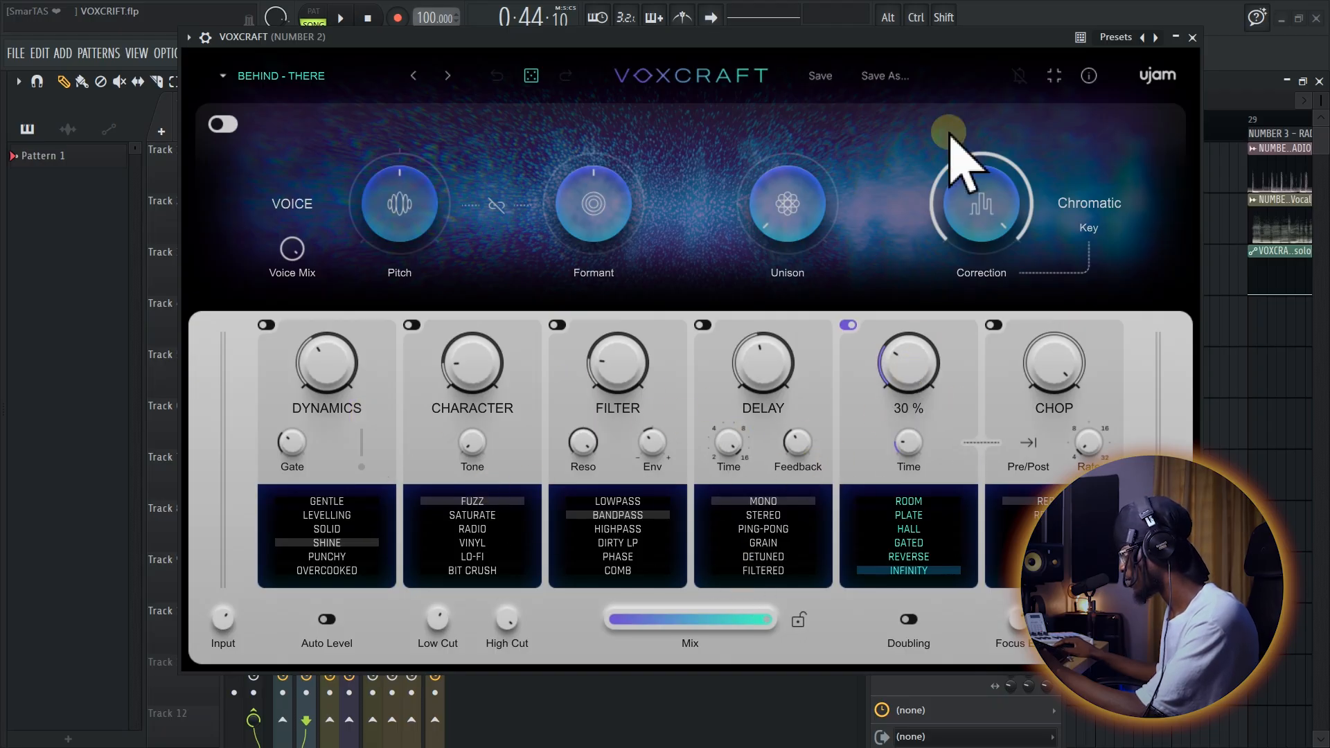
left_click_drag(918, 35, 1292, 9)
left_click_drag(1099, 56, 815, 36)
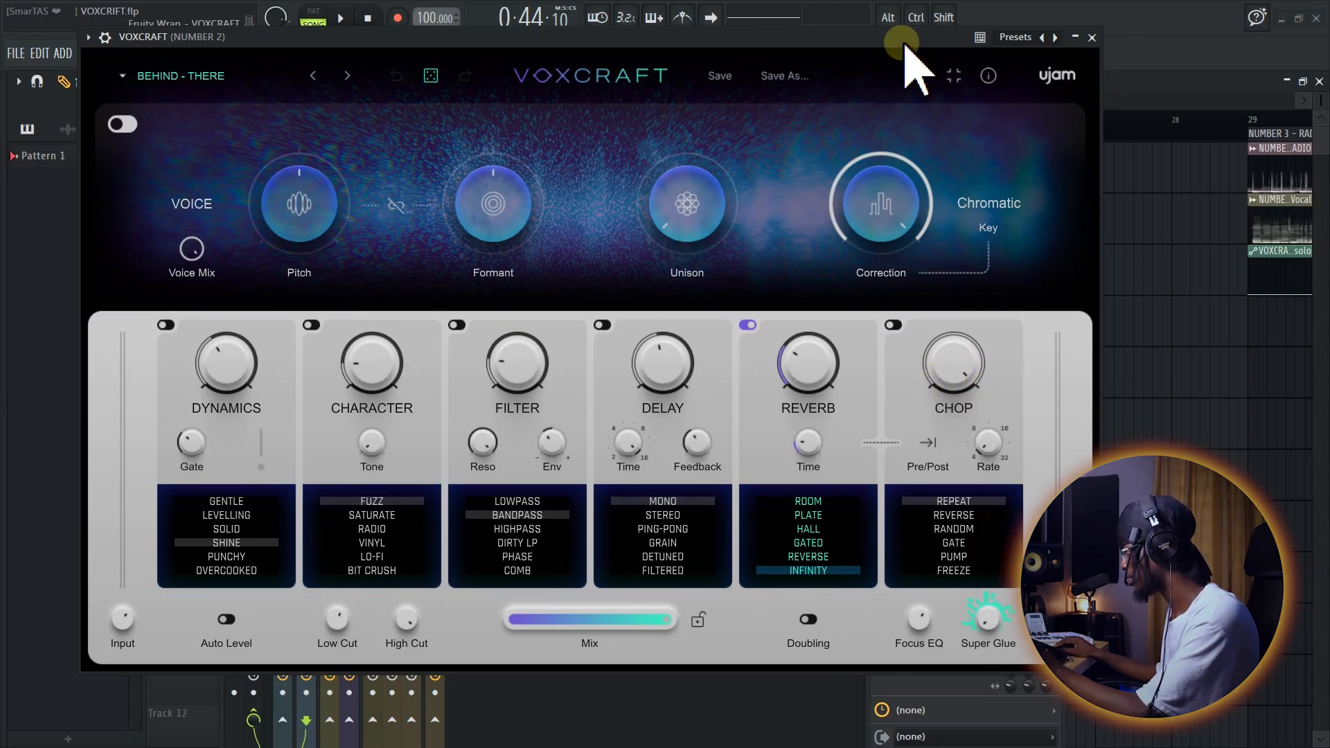
left_click_drag(904, 41, 832, 56)
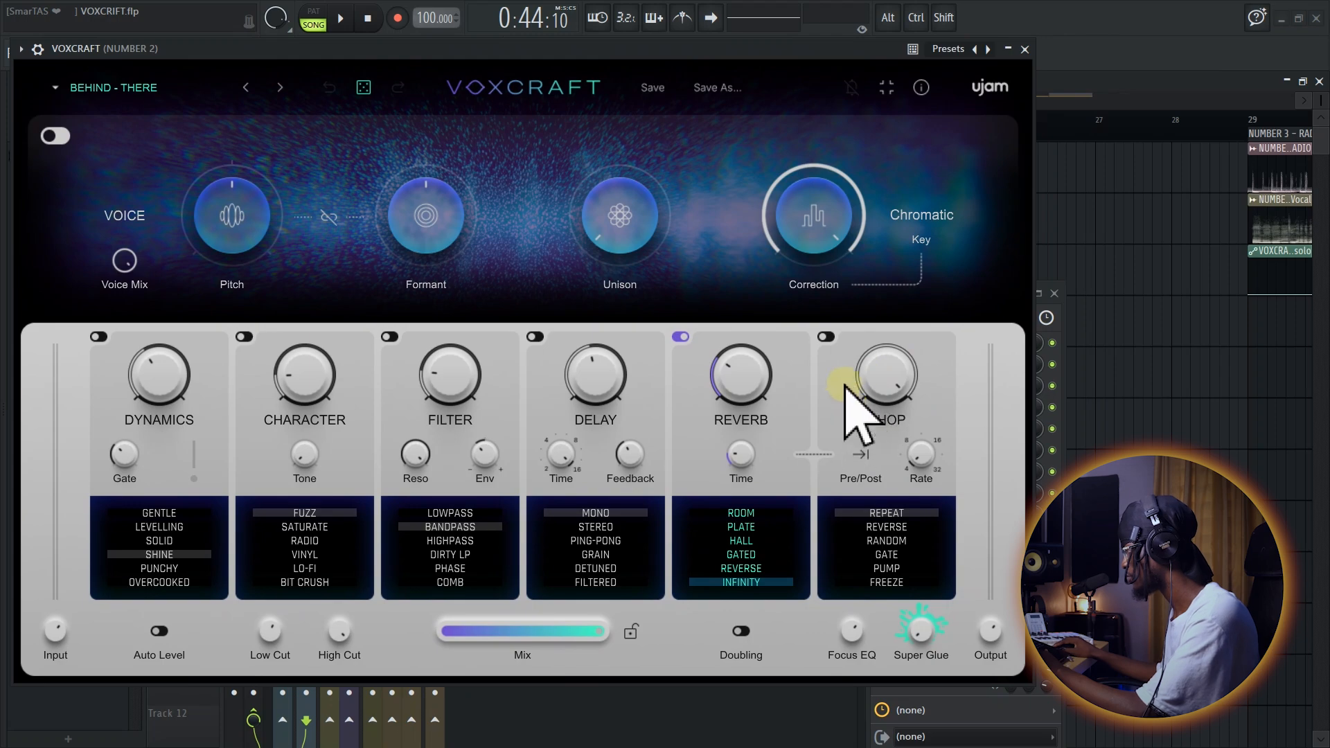
- Play from just after bar 19 and watch the automated Chop and Chop Rate controls in VOXCRAFT, keeping the playlist ruler in view
key("space")
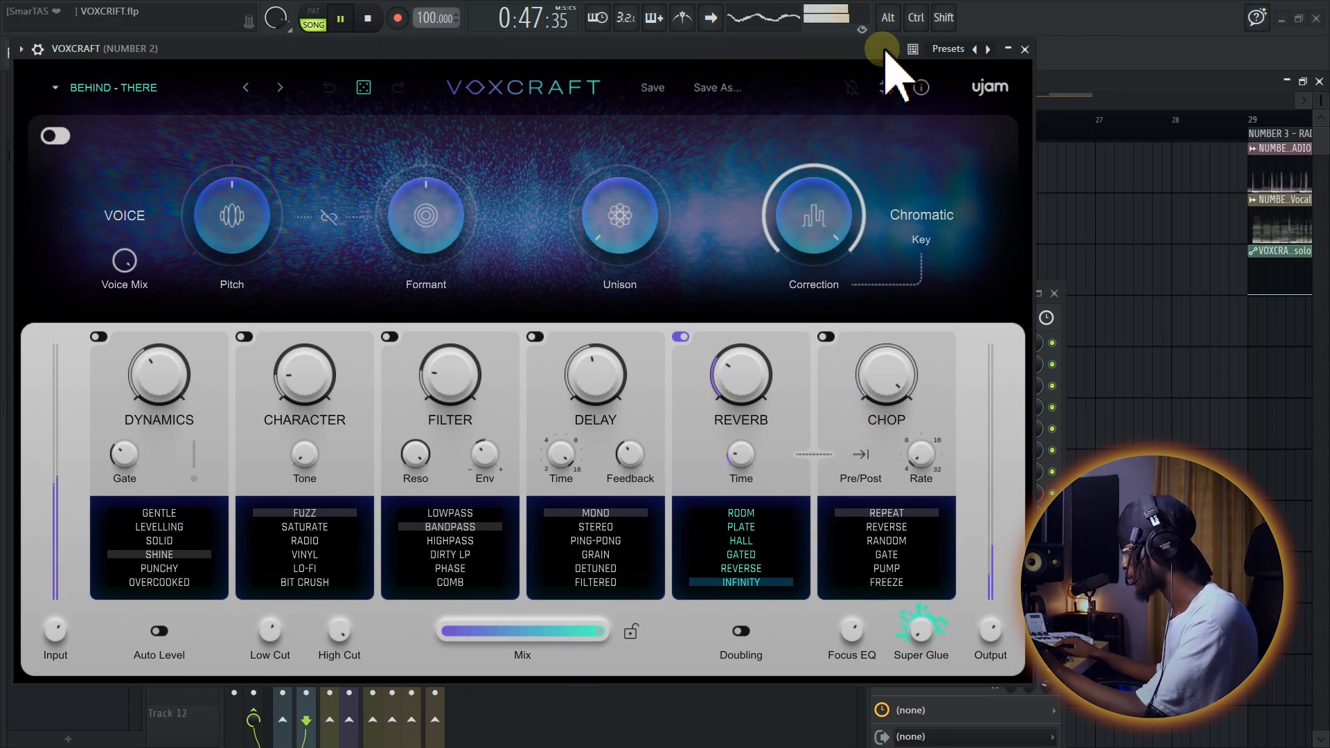
key("space")
left_click_drag(920, 456, 912, 421)
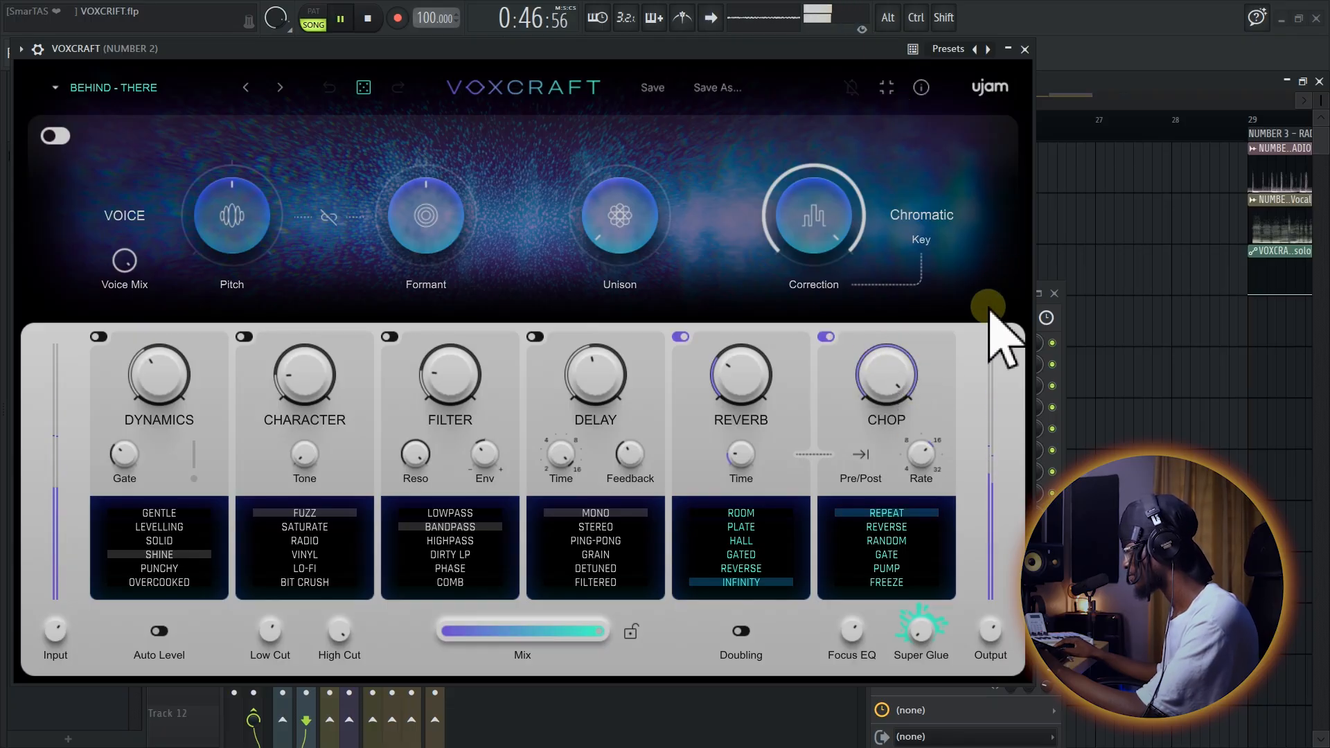
left_click_drag(820, 48, 863, 25)
key("space")
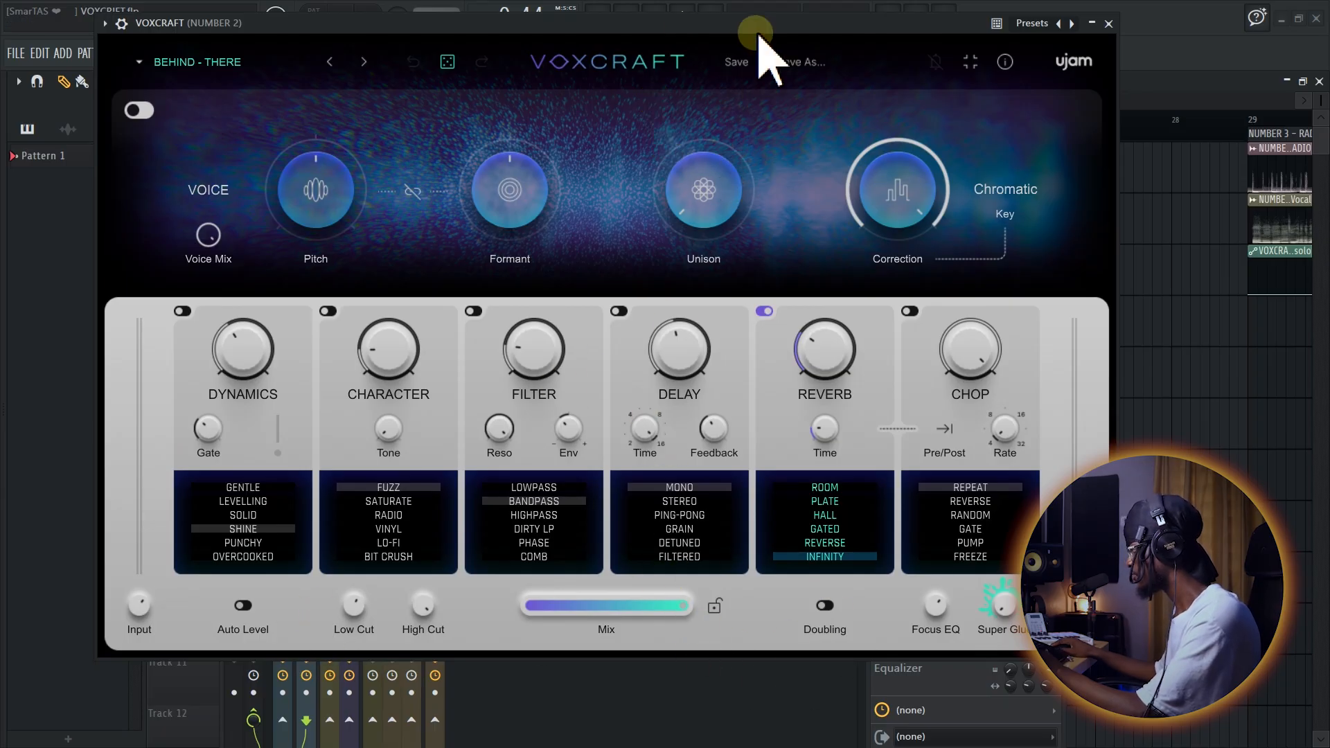
left_click_drag(762, 27, 791, 162)
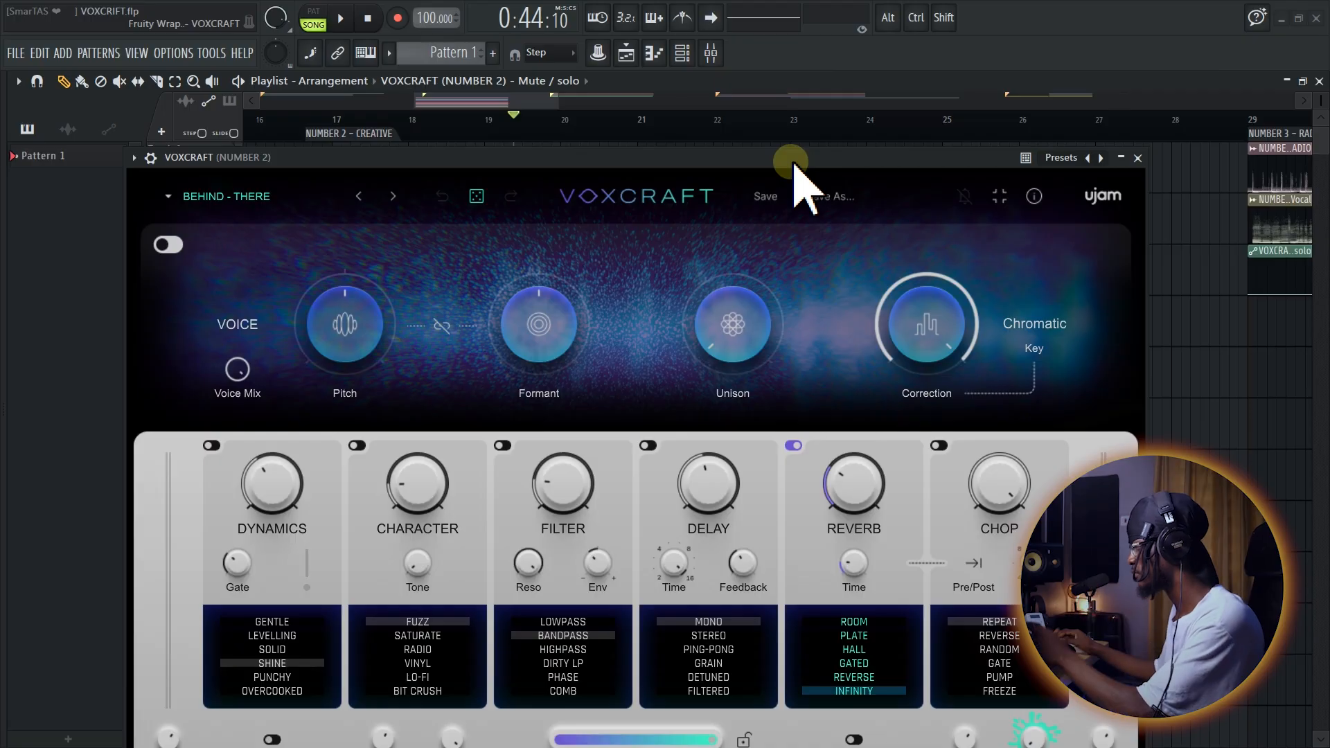
- Bring the whole VOXCRAFT window on NUMBER 2 into view and browse its user presets
left_click_drag(793, 163, 737, 77)
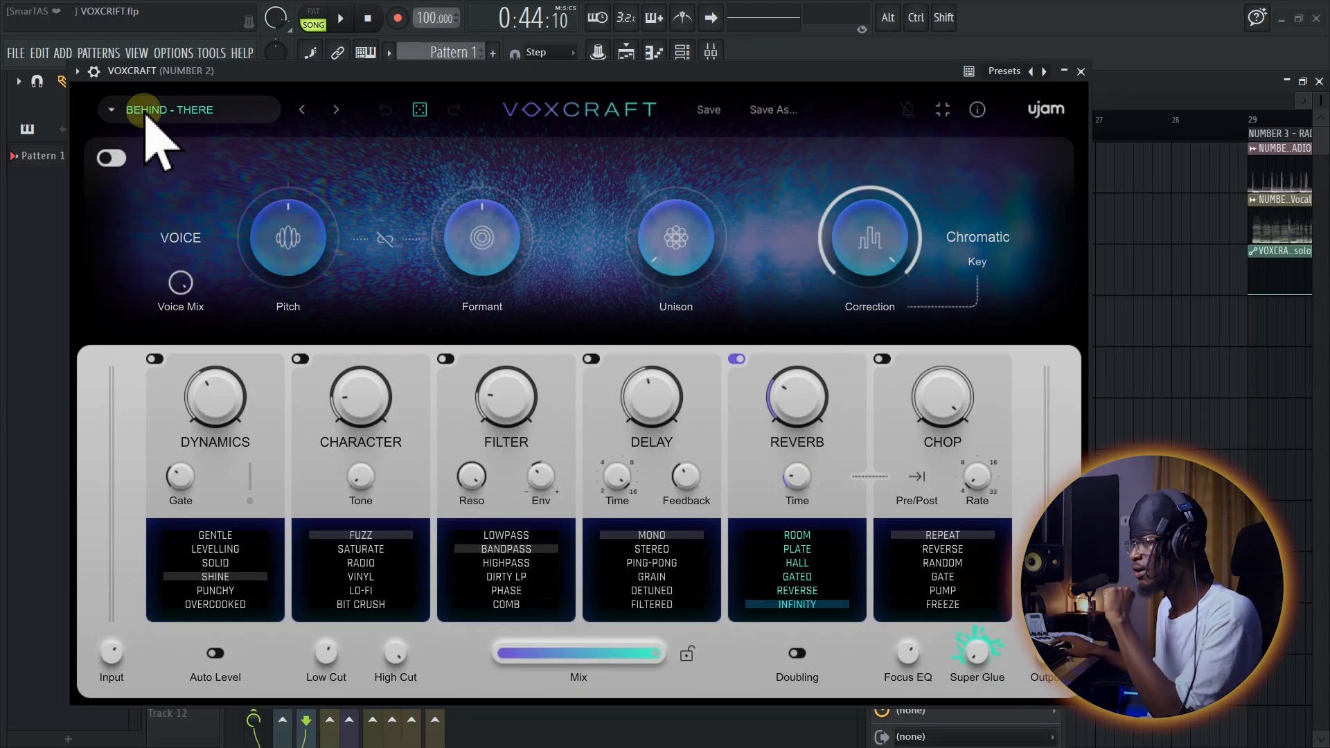
left_click(147, 111)
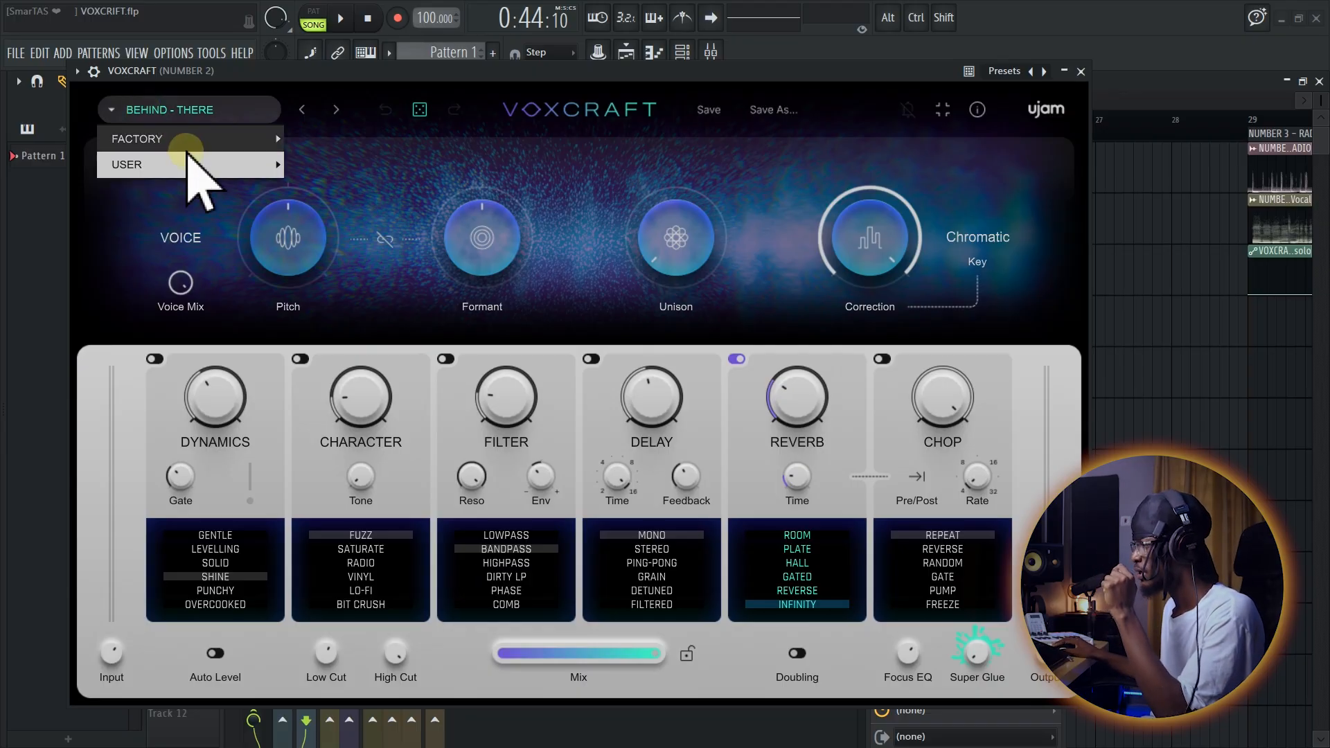
mouse_move(249, 166)
mouse_move(464, 164)
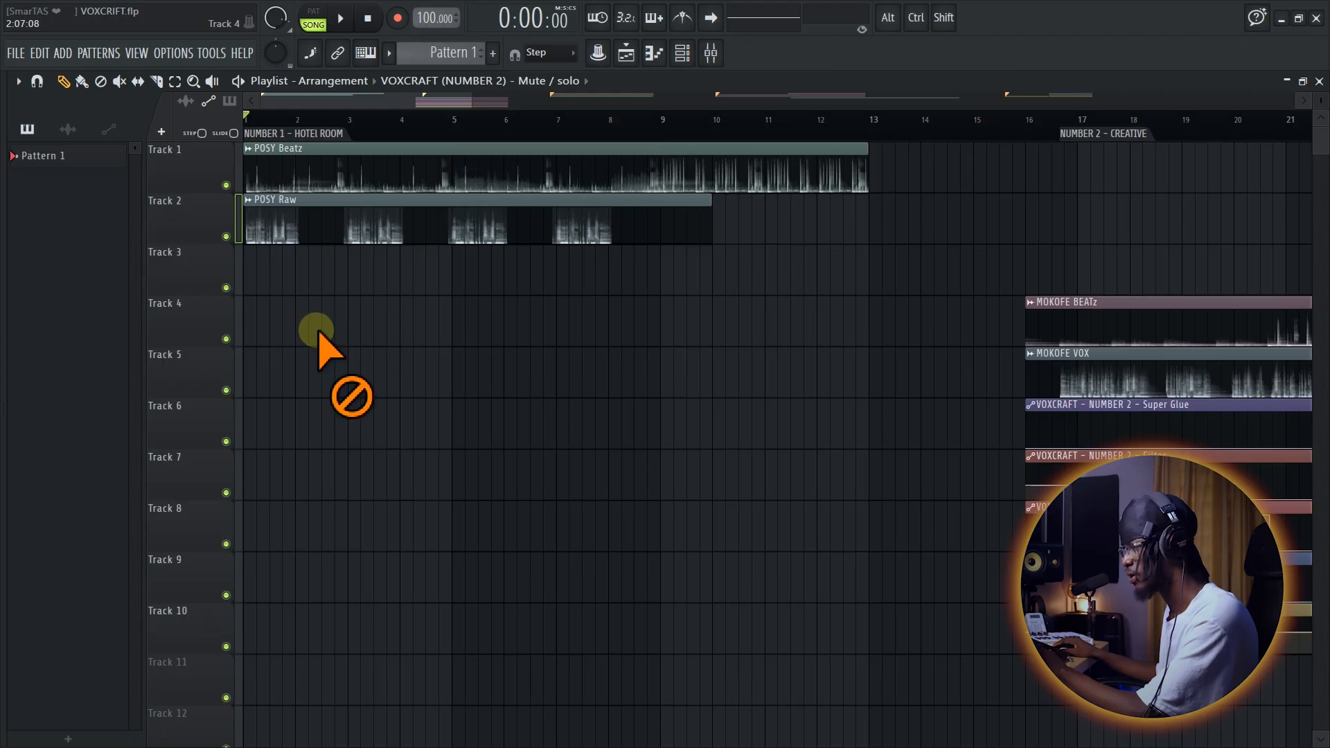
- Play the POSY Beatz and POSY Raw clips of the NUMBER 1 - HOTEL ROOM section from bar 1, then stop playback
scroll(238, 294, "up", 2)
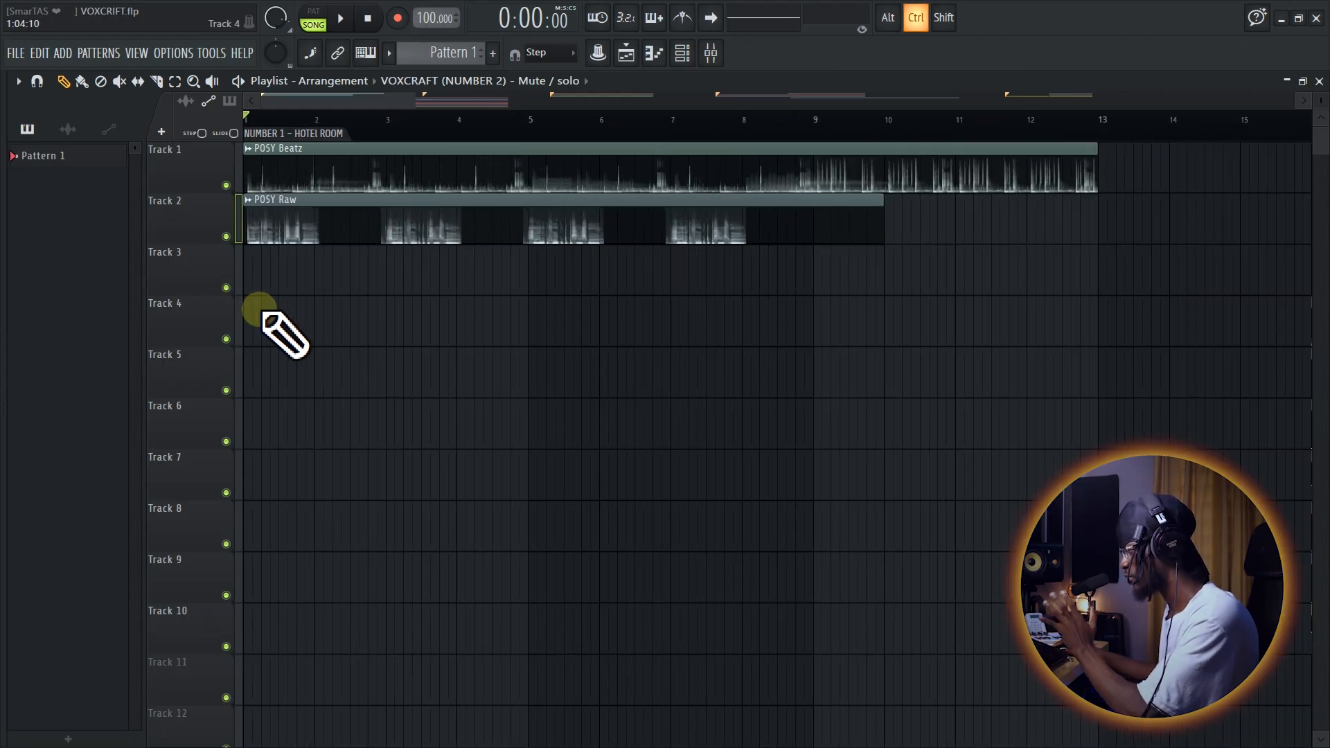
scroll(261, 305, "down", 2)
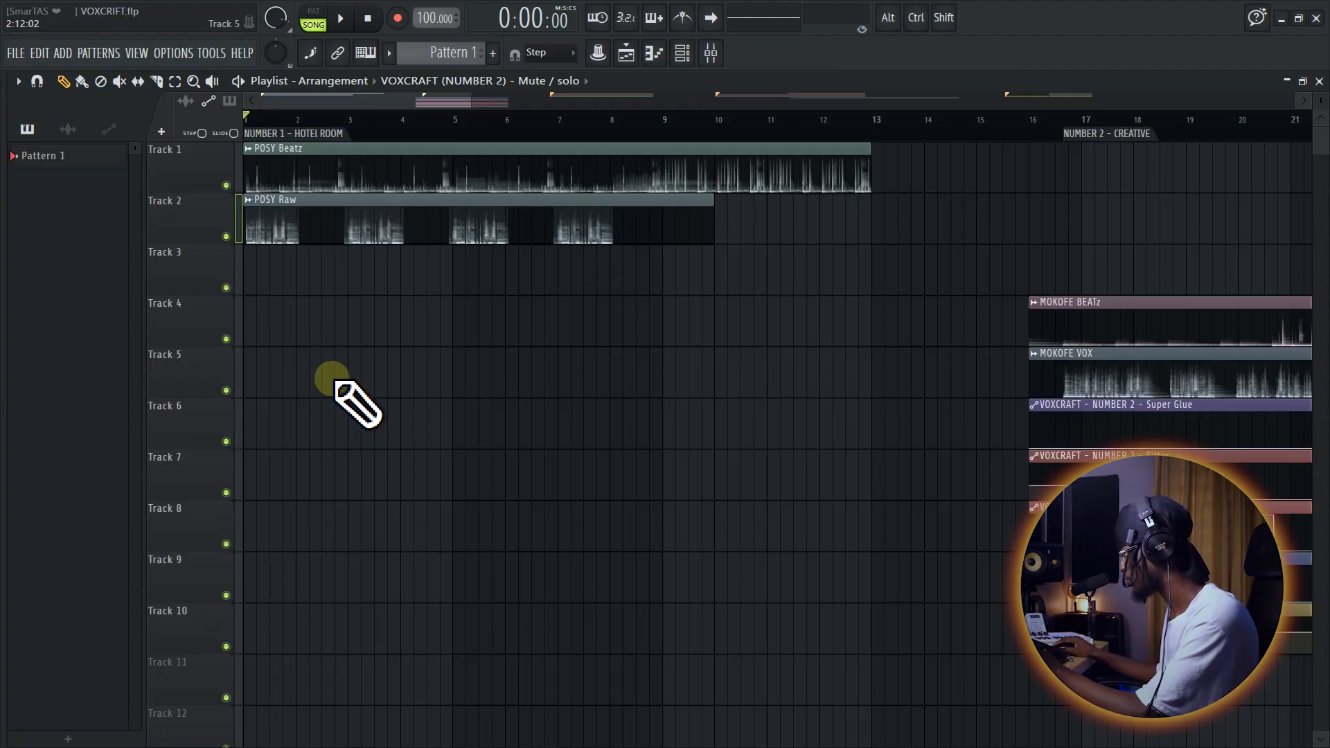
key("space")
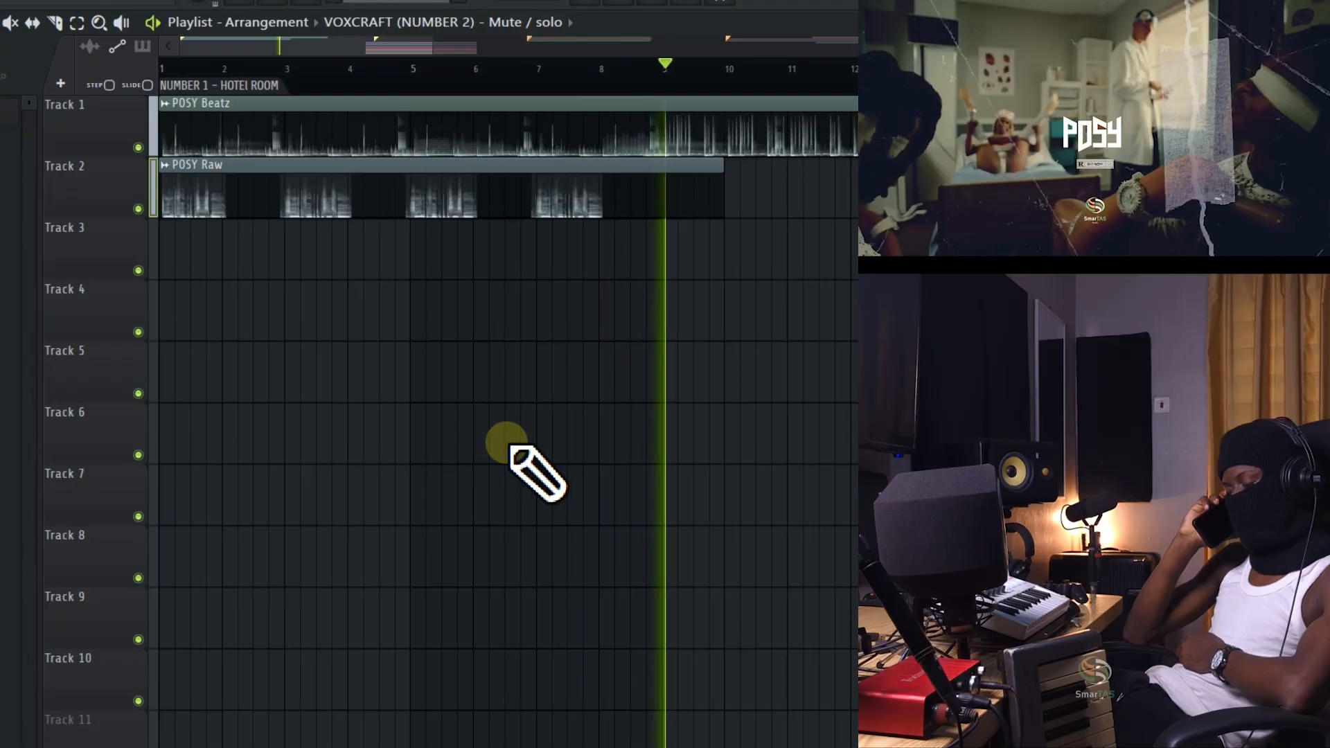
key("space")
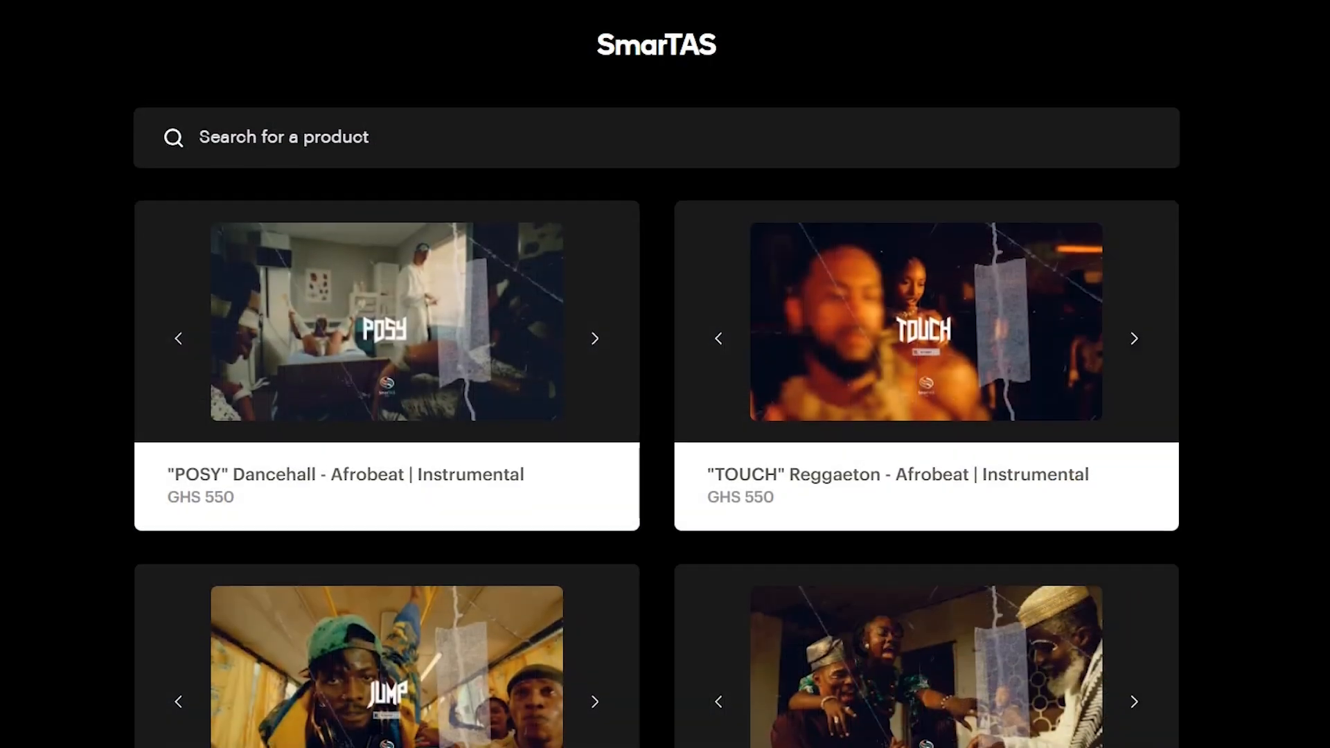
- Look through the instrumentals offered in the SmarTAS online store and return to the start of the product list
scroll(665, 415, "down", 2)
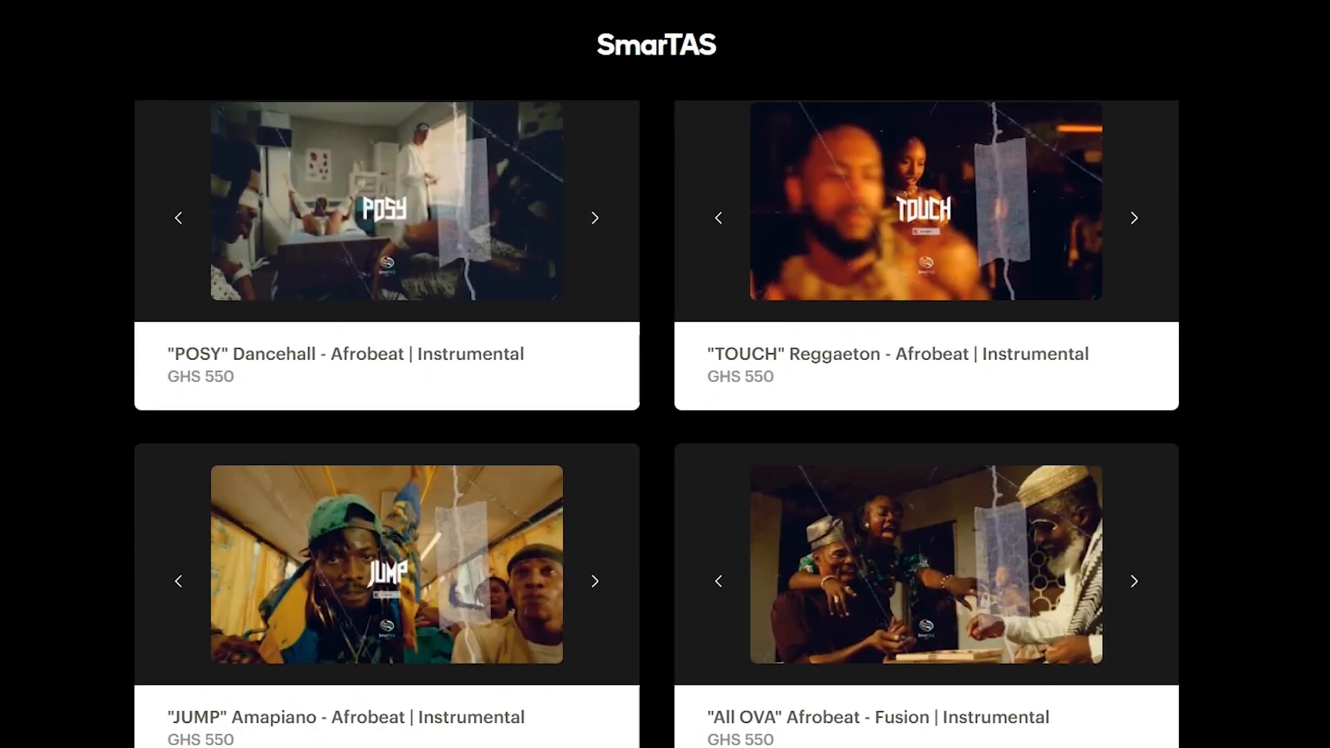
scroll(665, 416, "down", 3)
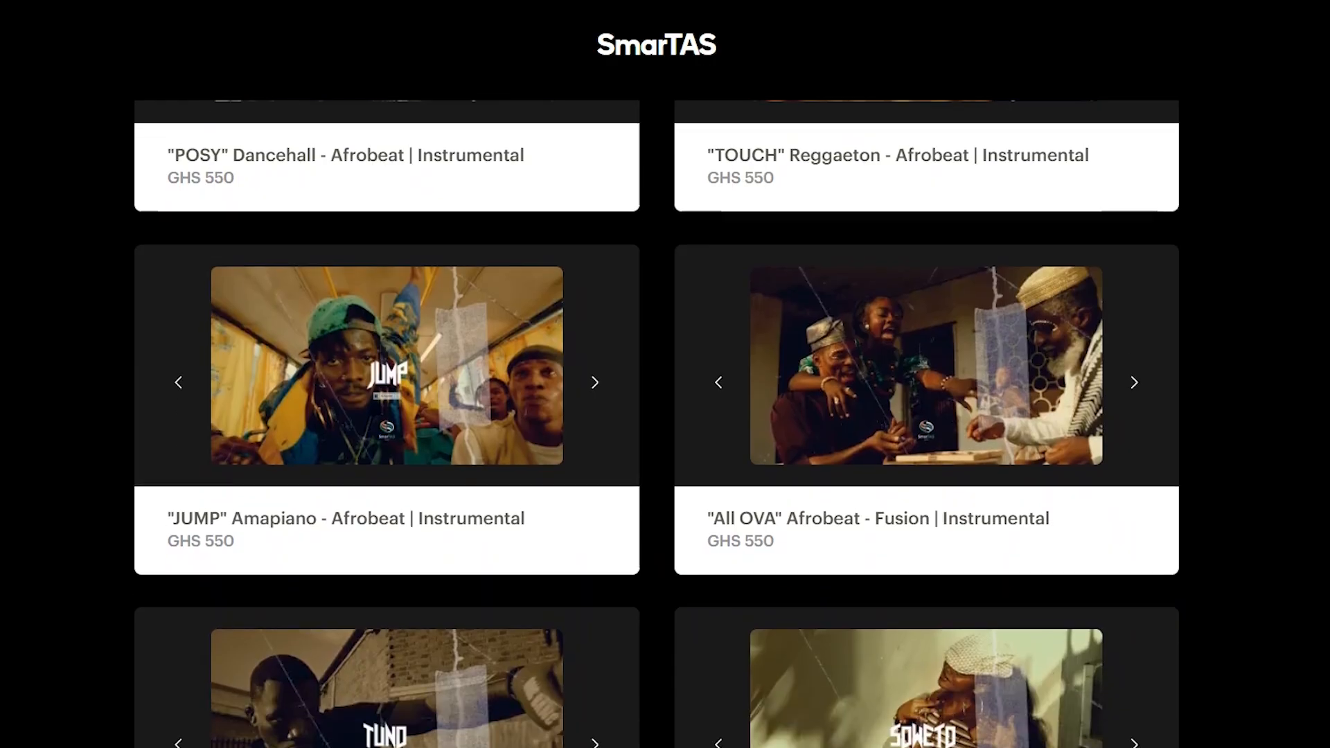
scroll(665, 416, "down", 2)
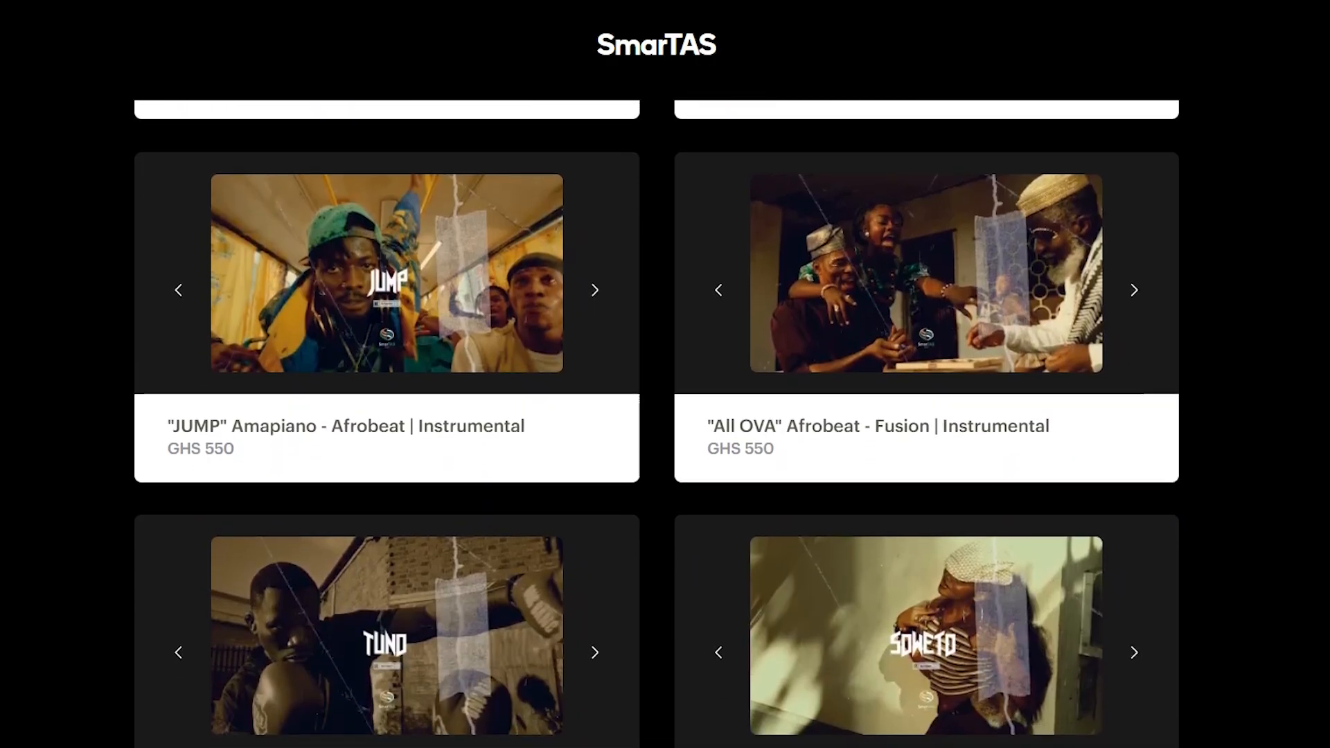
scroll(657, 424, "up", 6)
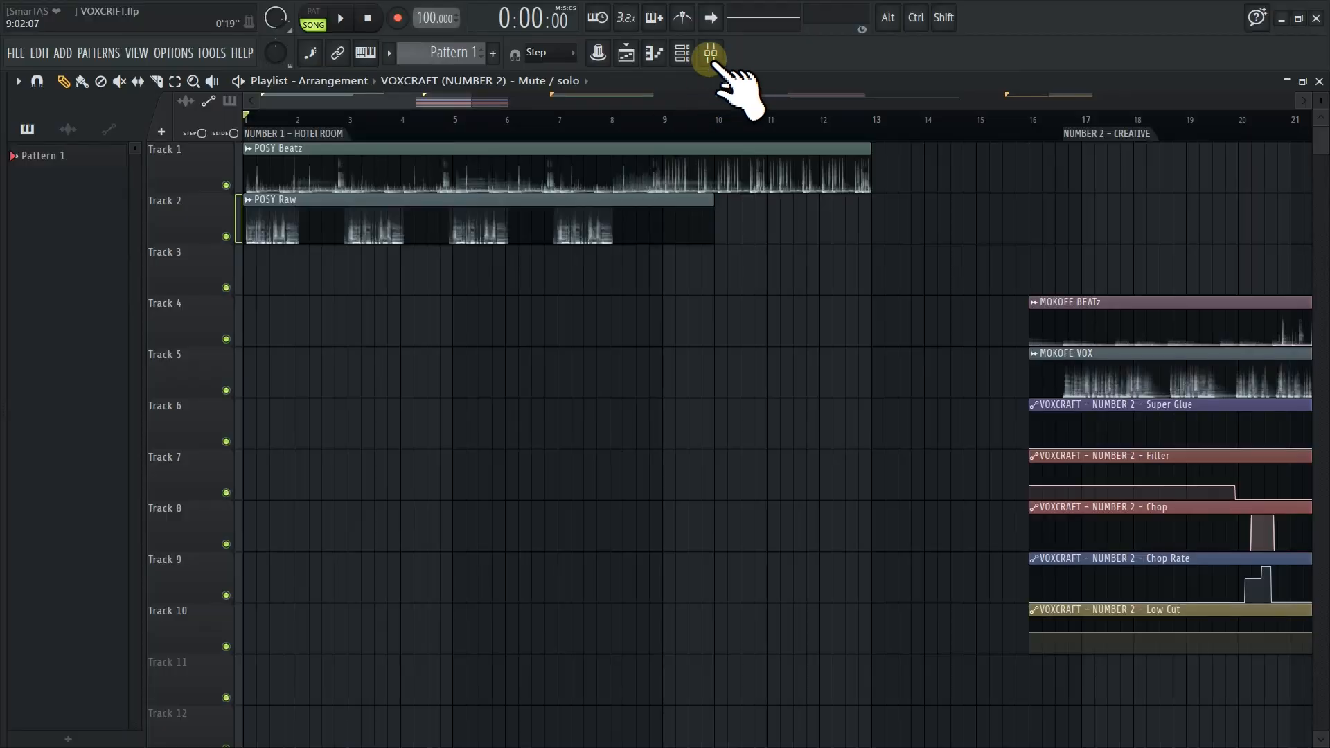
- Mute playlist Track 1 with the POSY Beatz clip and play the POSY Raw vocal alone from bar 1
left_click(226, 185)
scroll(202, 296, "up", 1)
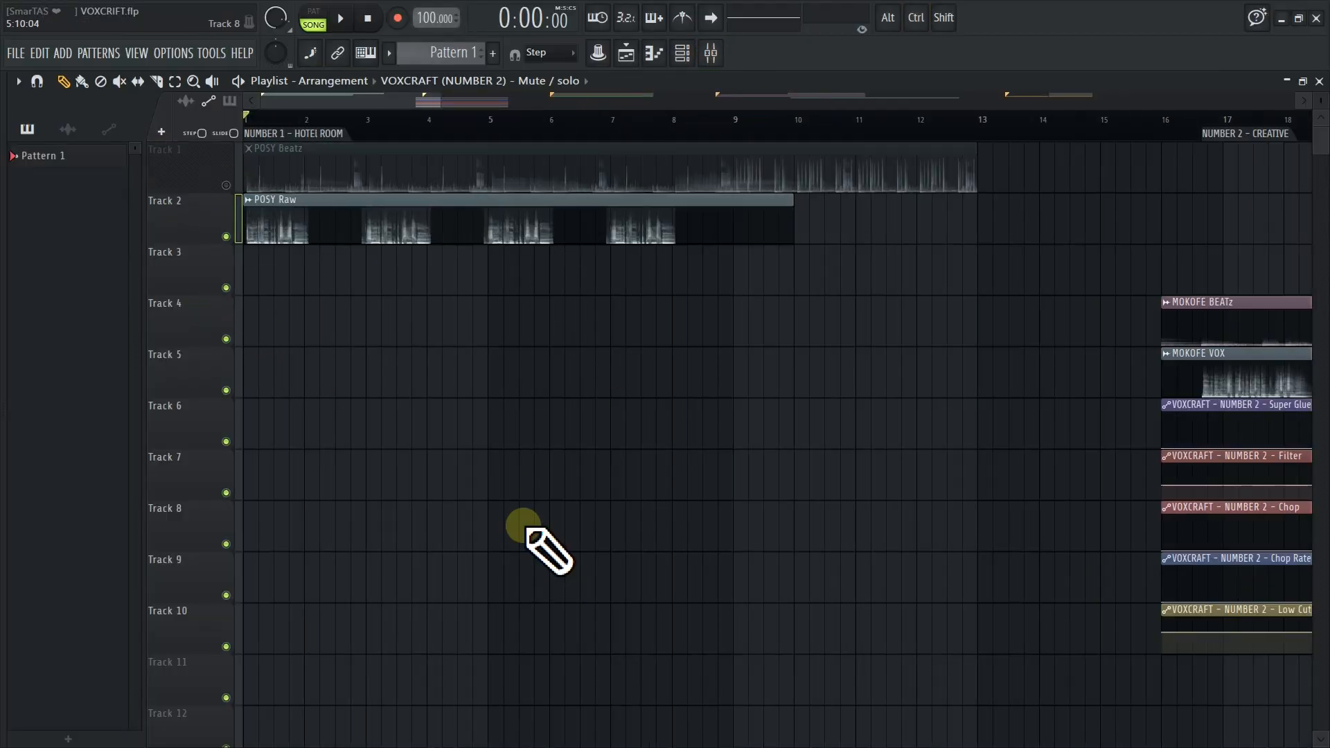
key("space")
- Open VOXCRAFT on the NUM 1 mixer track, close the mixer, position the plugin window fully in view and stop playback
left_click(714, 55)
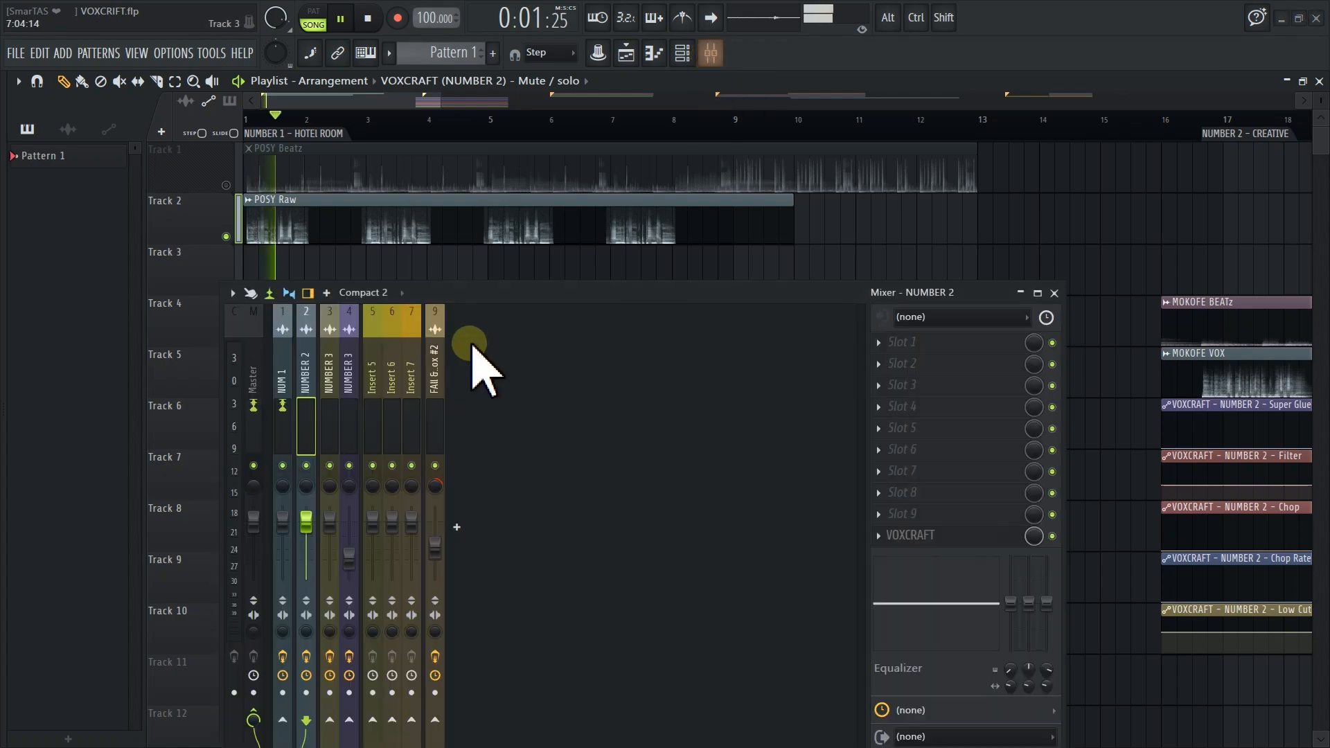
left_click_drag(837, 291, 844, 201)
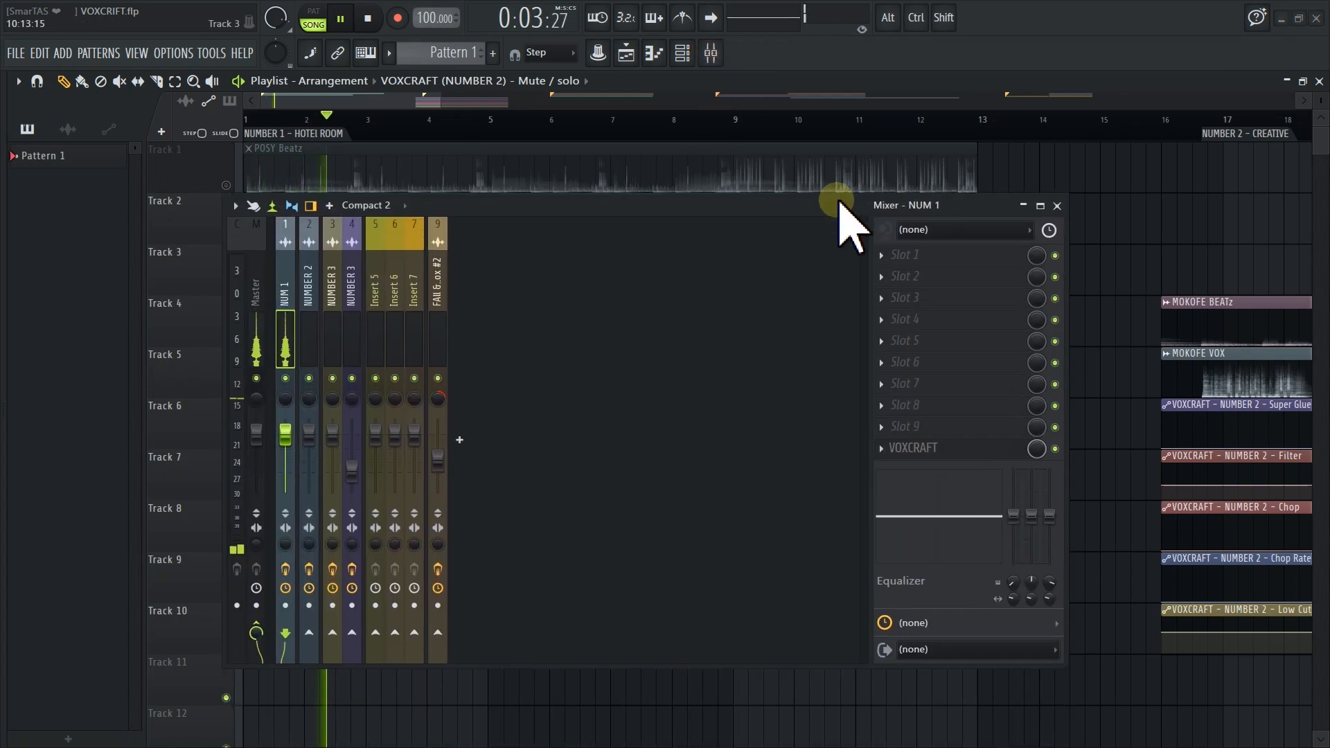
left_click(944, 447)
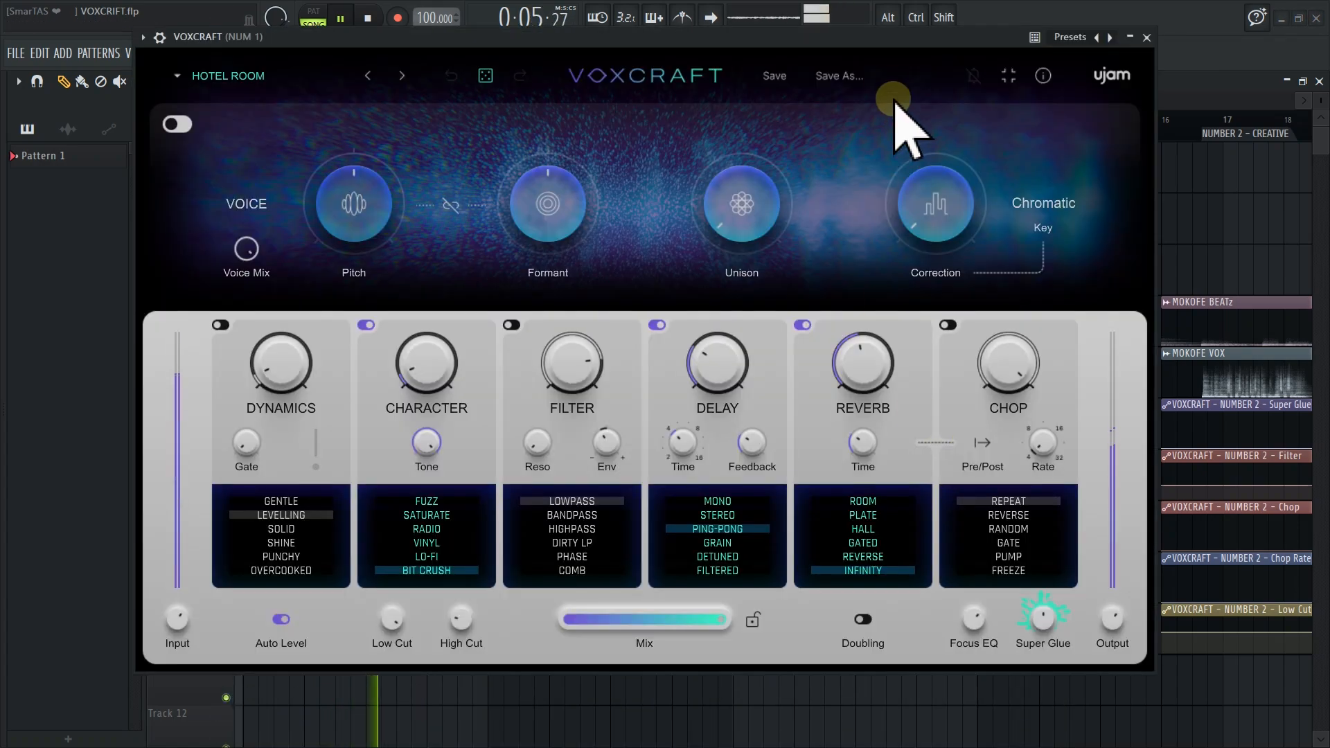
left_click_drag(894, 42, 731, 113)
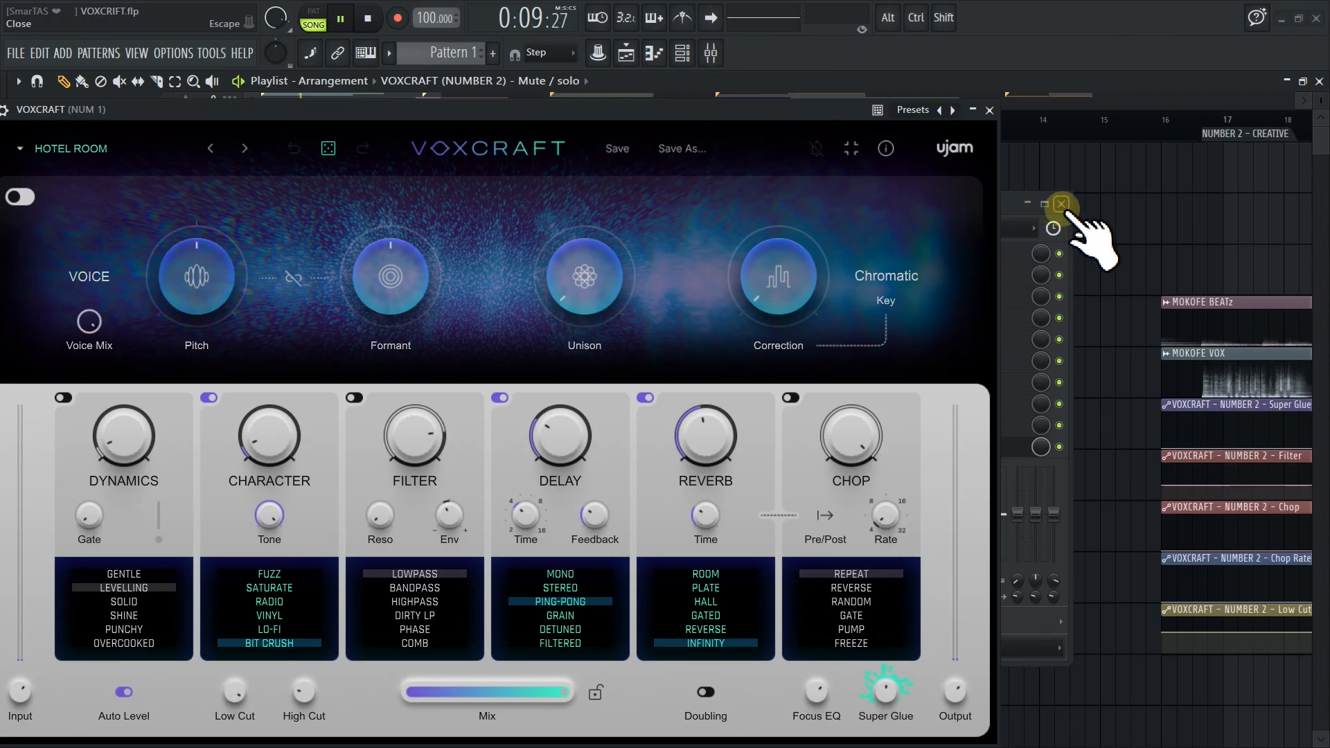
left_click(1061, 203)
left_click_drag(678, 110, 899, 111)
key("space")
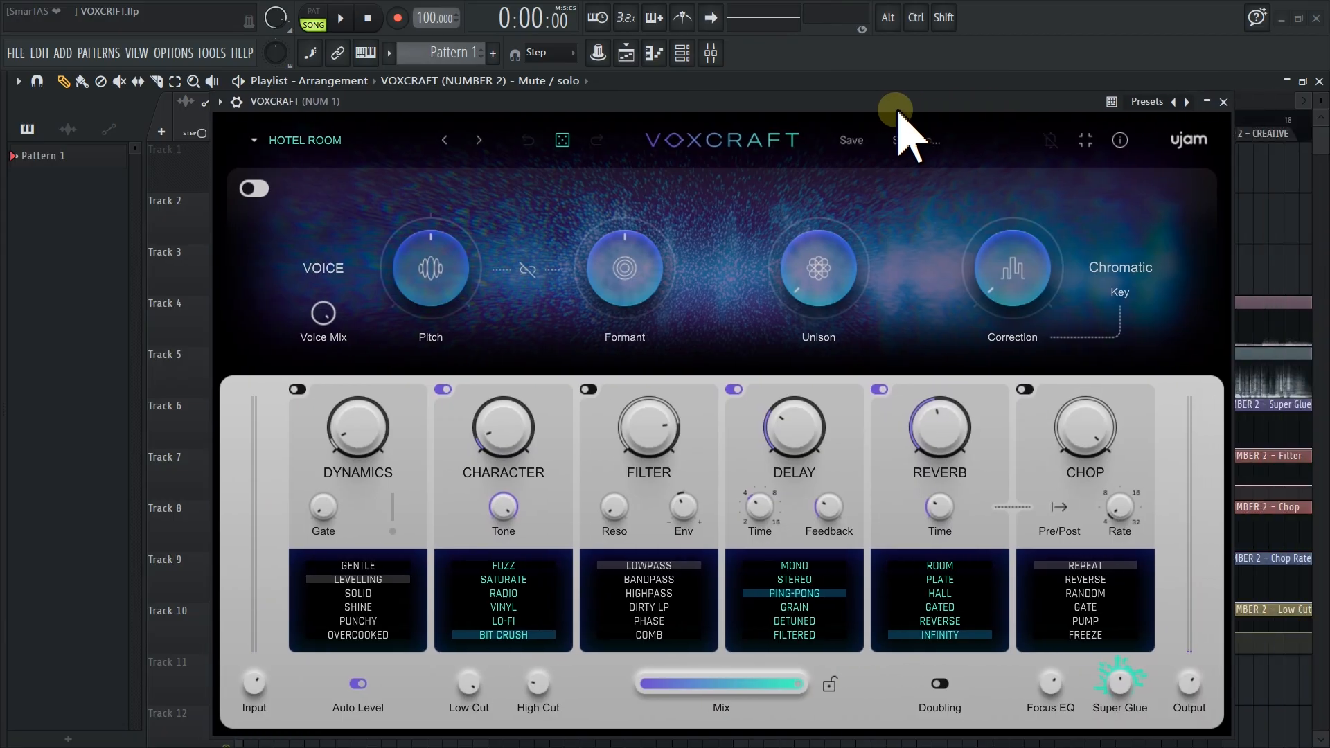
- Show the plugin wrapper's options, bypass VOXCRAFT to audition the dry POSY vocal, and enable the plugin again
left_click(237, 102)
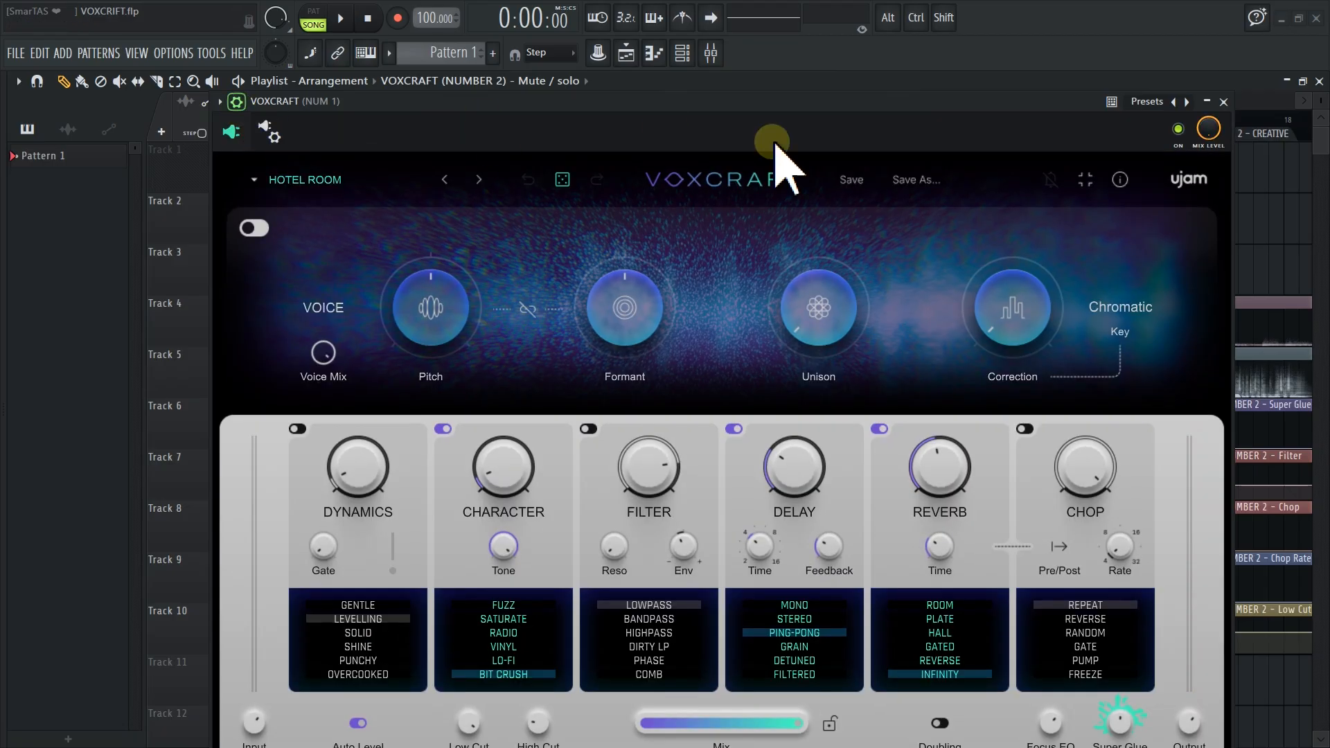
left_click_drag(992, 102, 981, 71)
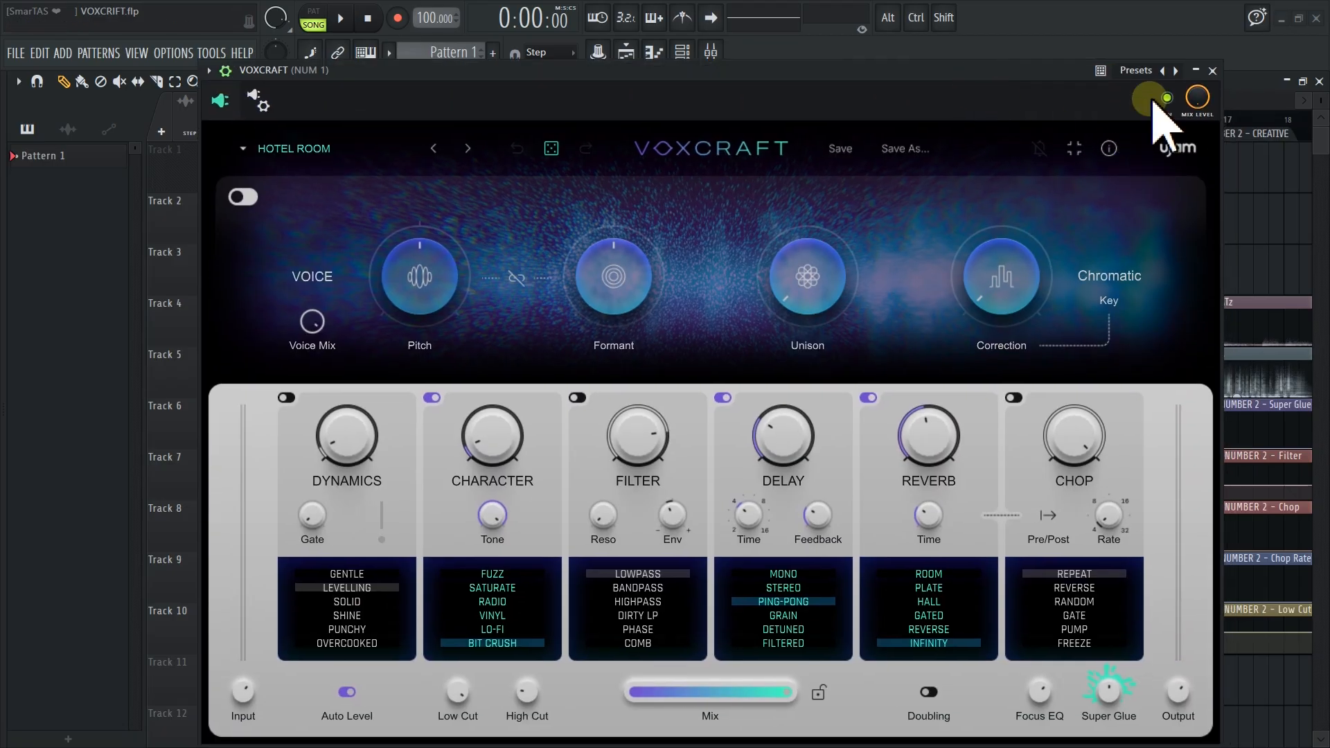
left_click(1168, 98)
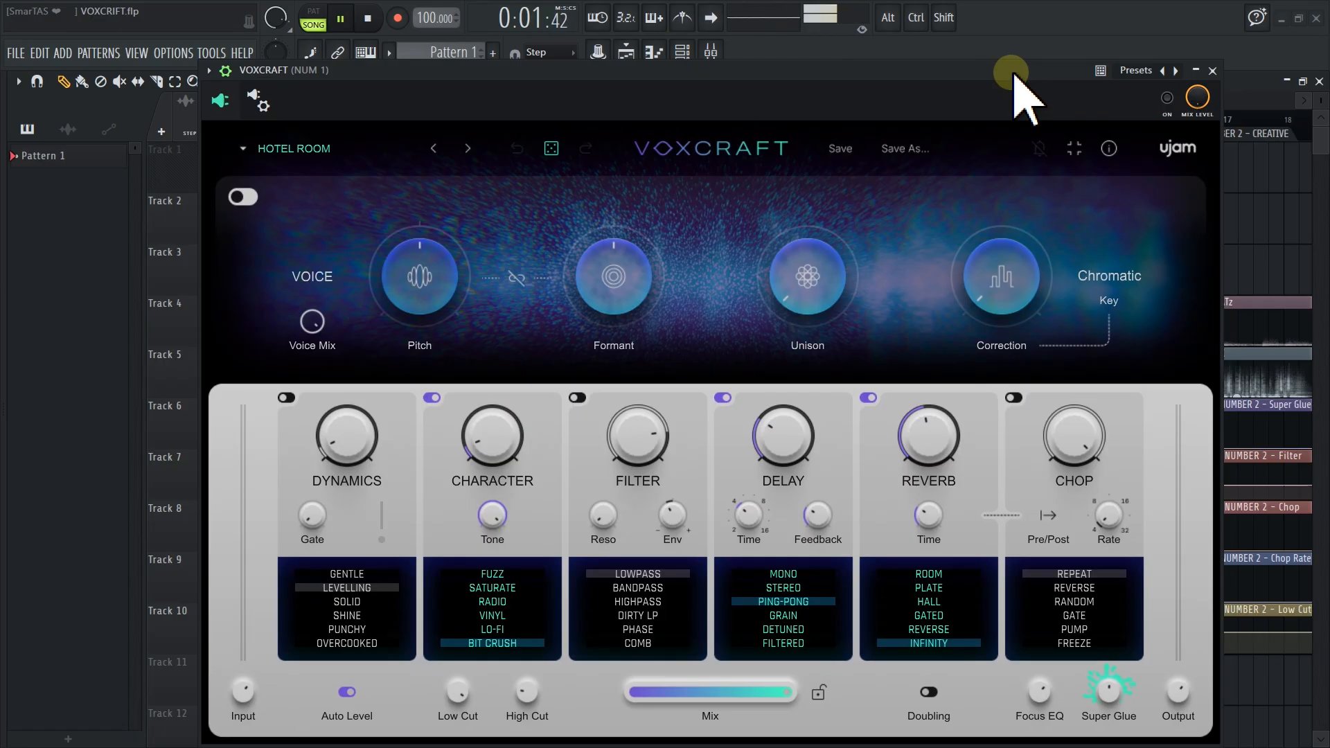
left_click_drag(1014, 73, 997, 73)
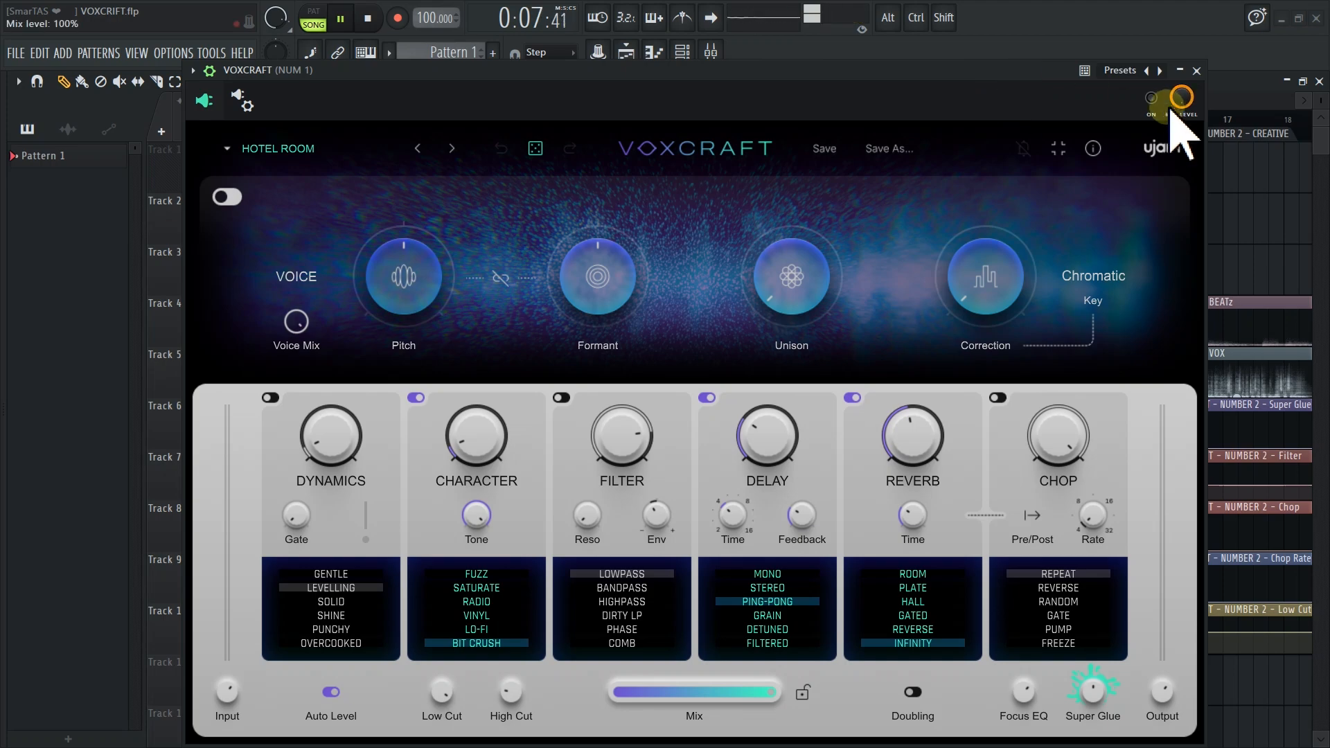
key("space")
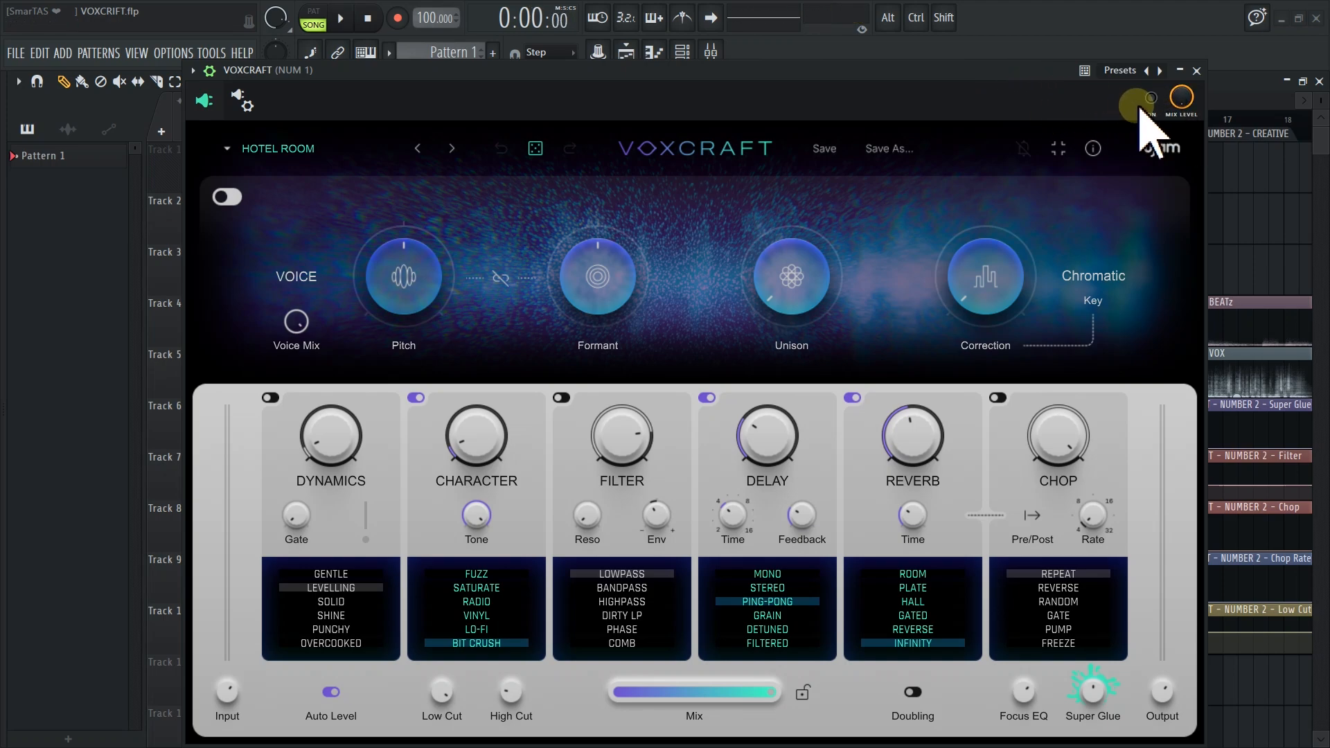
left_click(1152, 98)
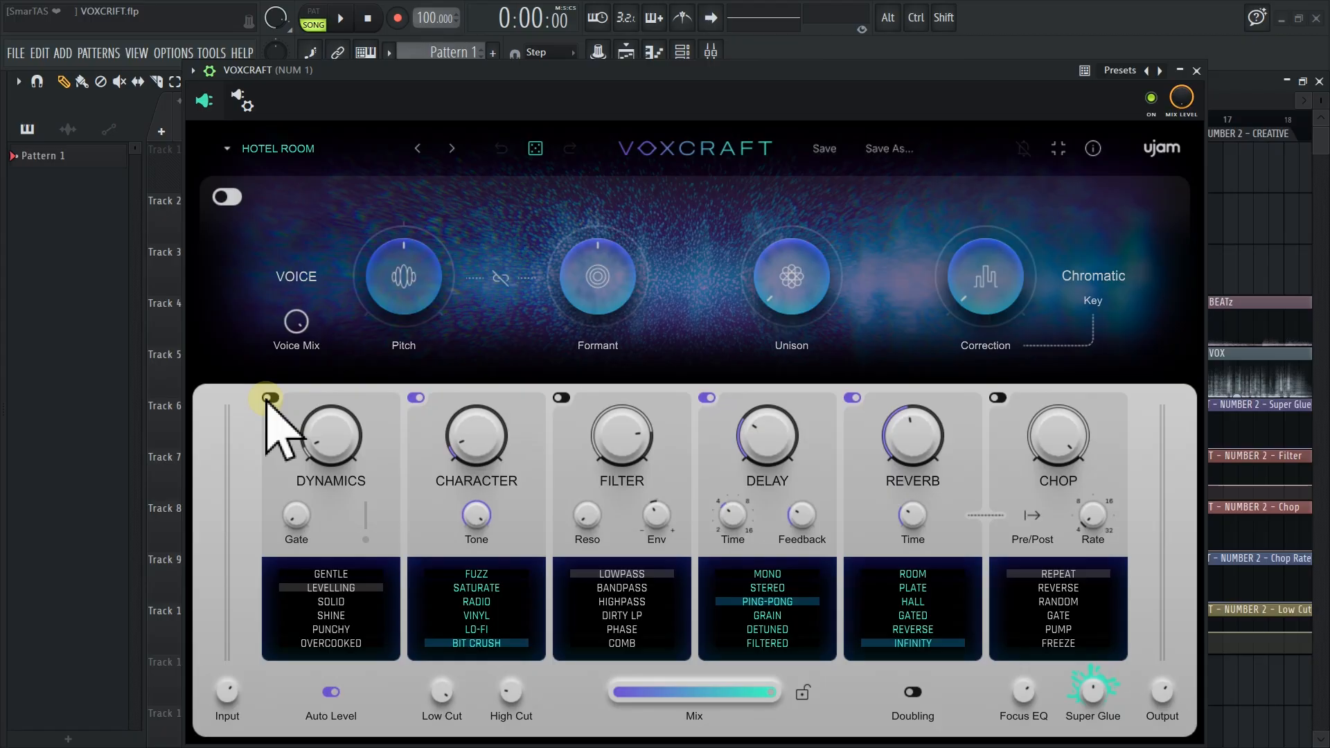
- Try the Dynamics section in Levelling mode while playing the vocal, and switch it off again
left_click(268, 398)
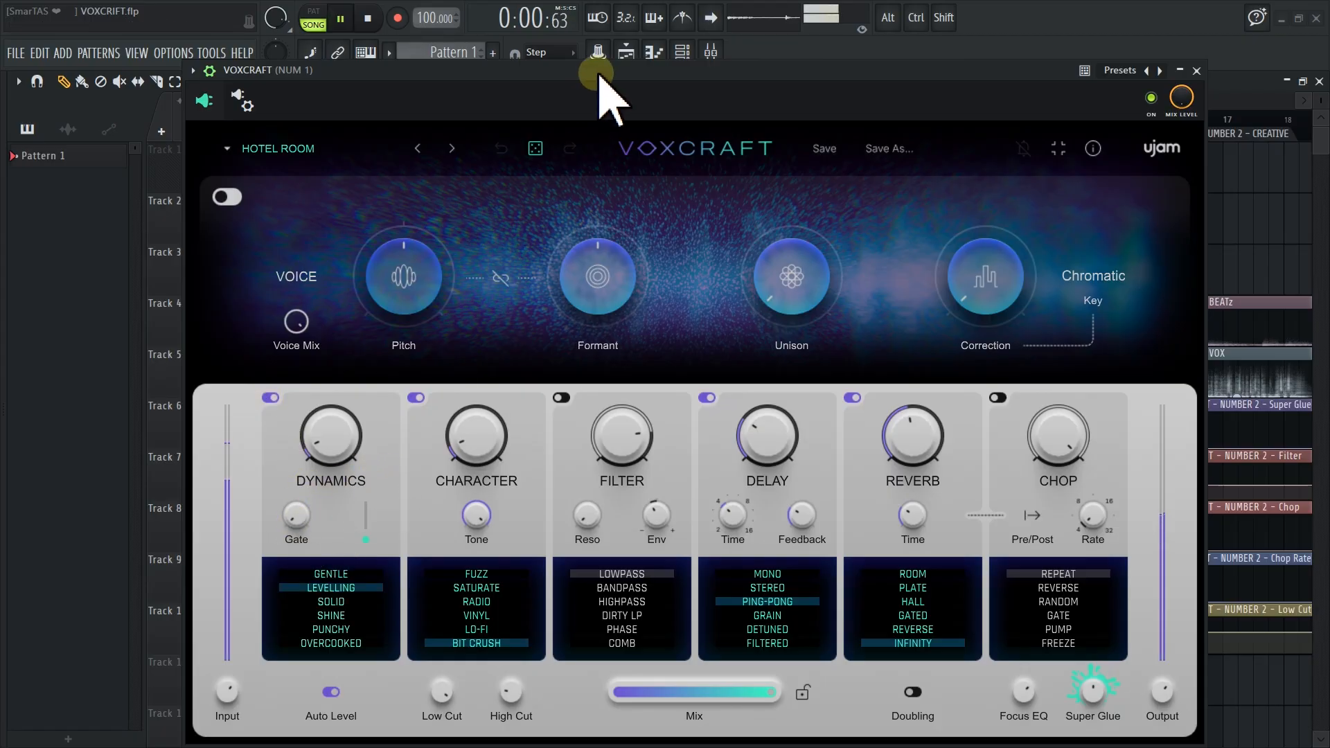
key("space")
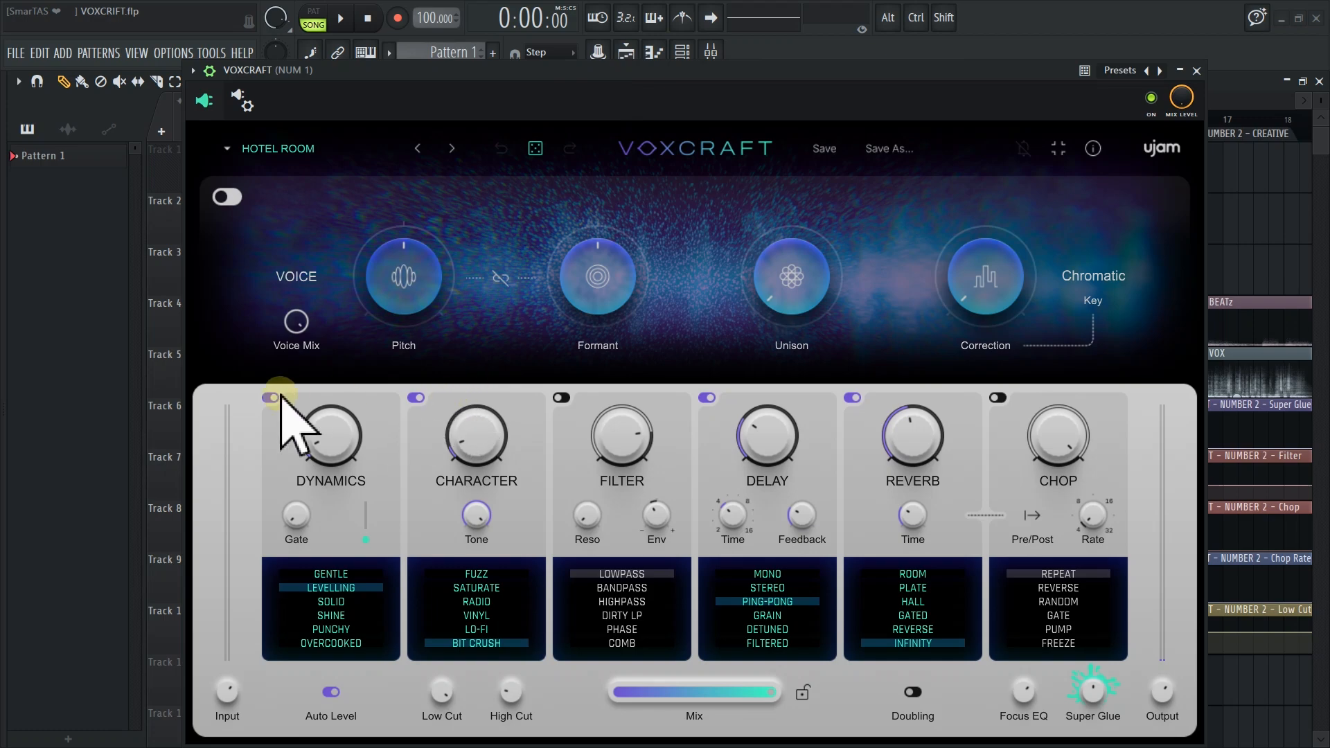
left_click(270, 398)
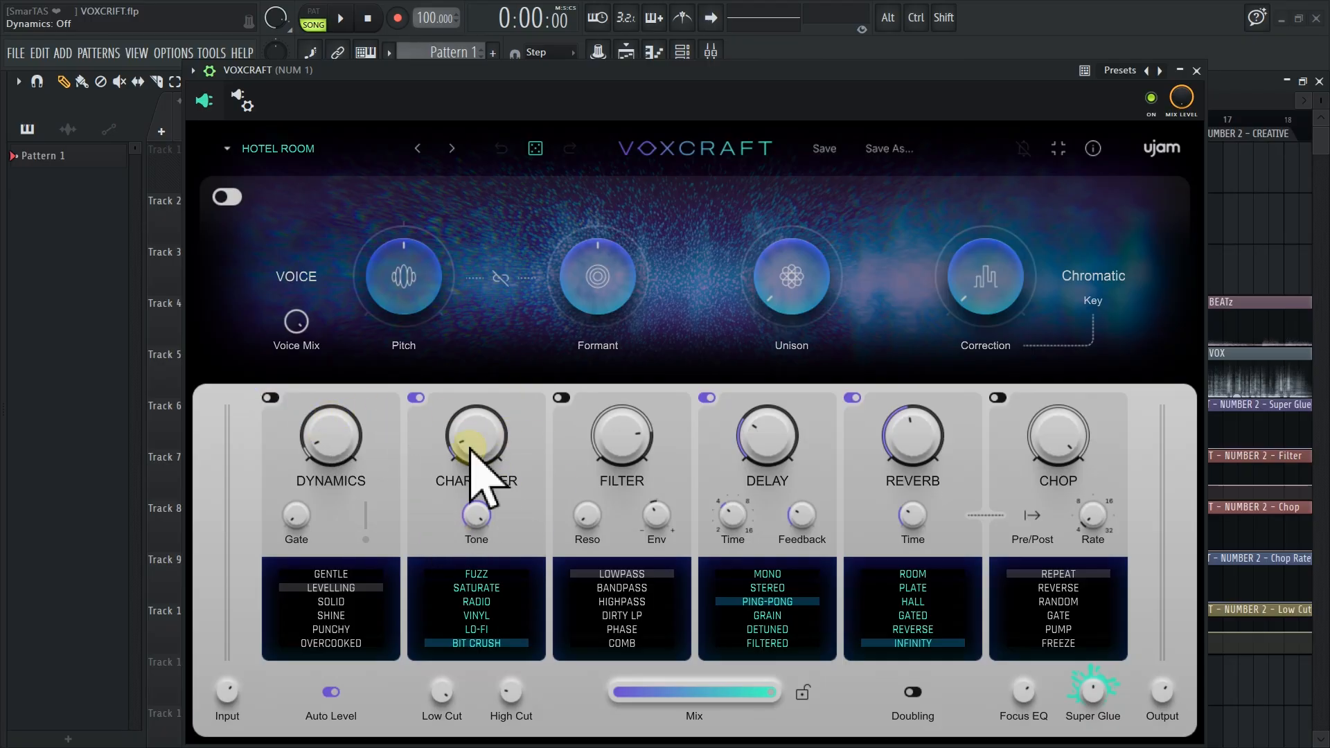
- Try the HOTEL ROOM preset with the Bit Crush Character section switched off while playing the vocal
left_click_drag(541, 73, 517, 73)
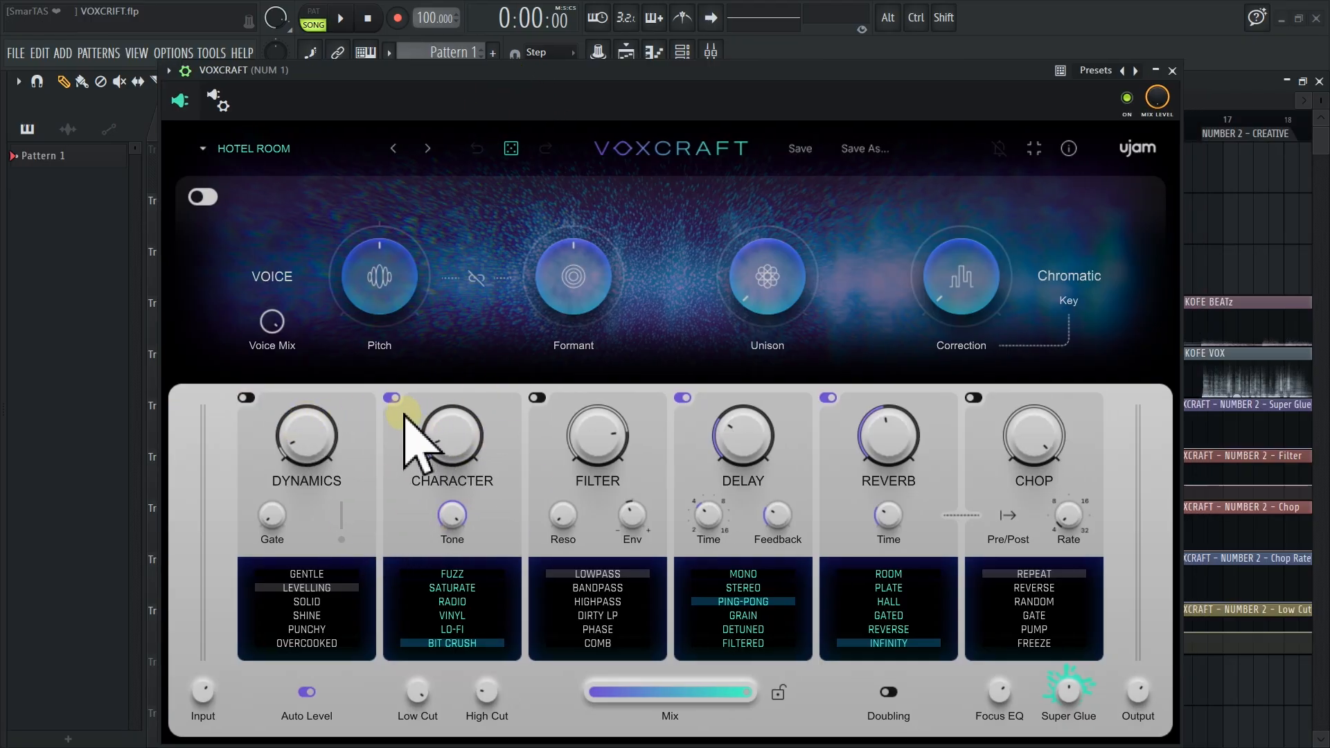
left_click(391, 398)
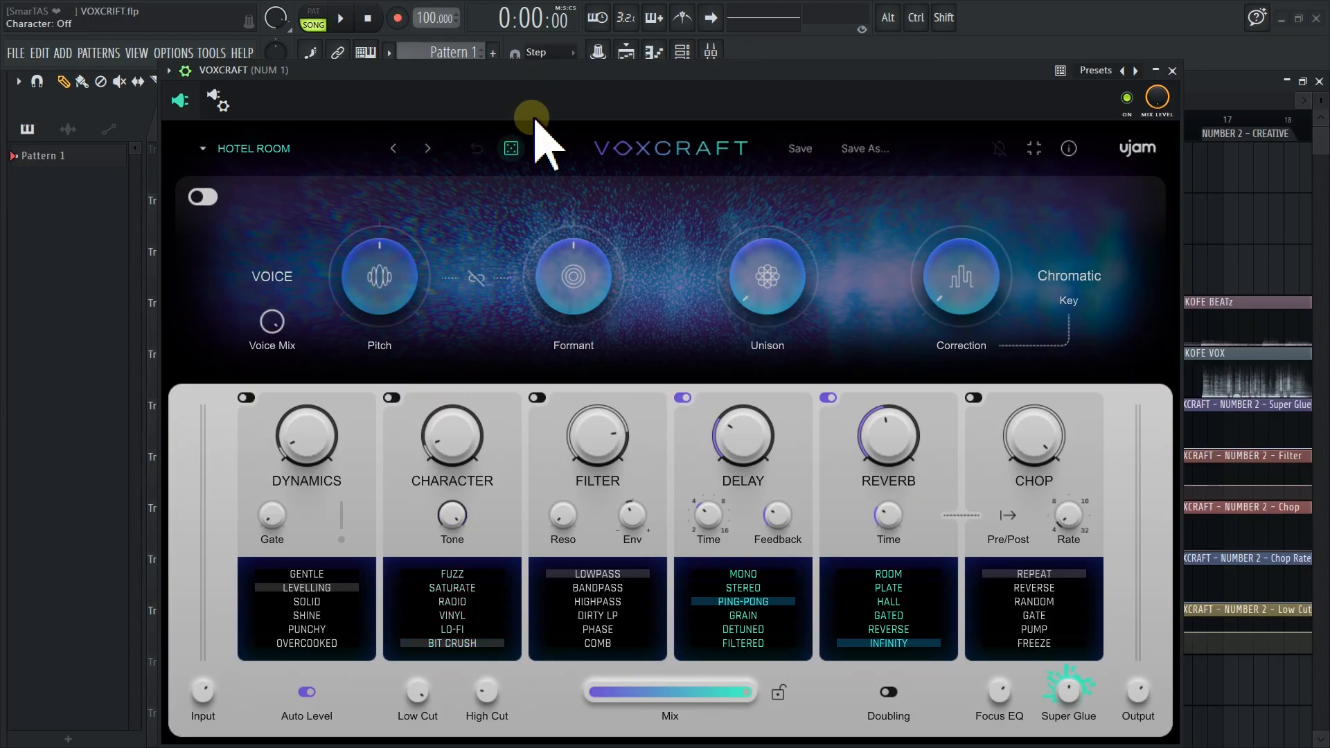
left_click_drag(546, 75, 549, 65)
key("space")
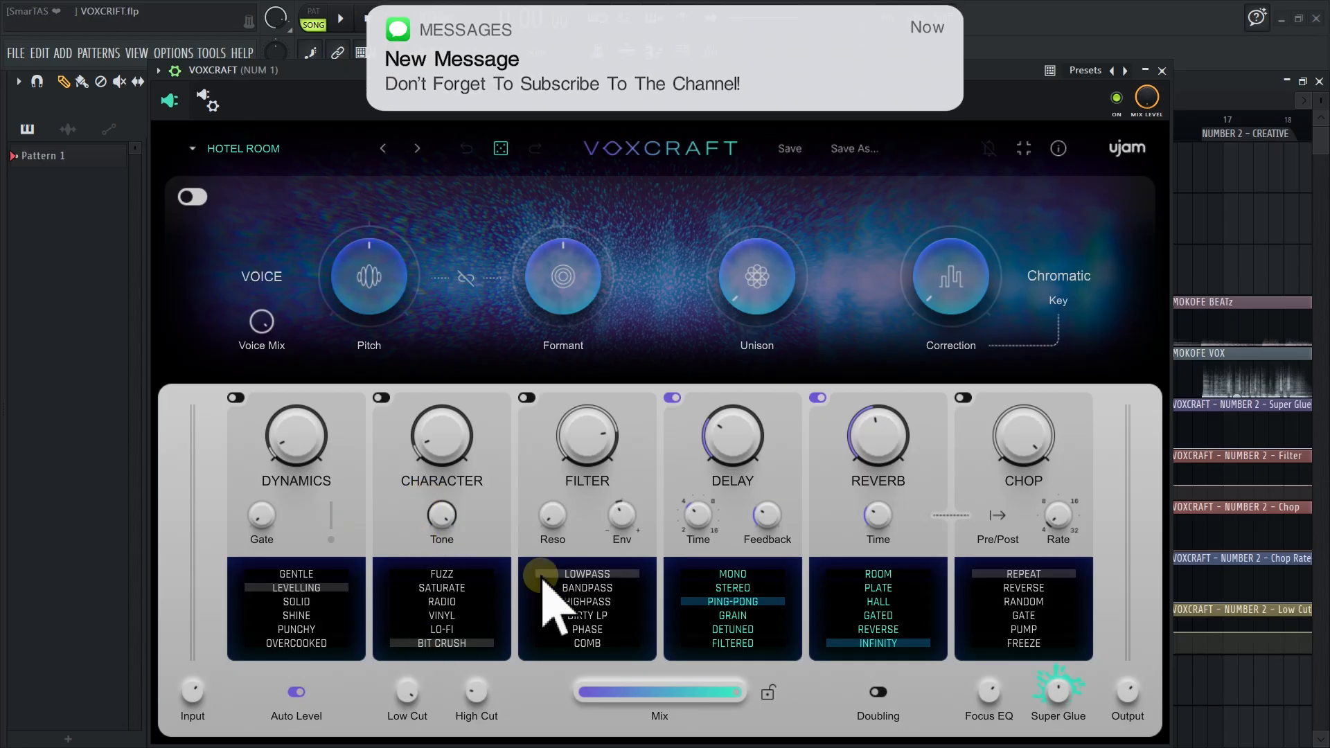
- Bypass VOXCRAFT, play the dry vocal briefly for comparison, and enable the plugin again
left_click(1117, 98)
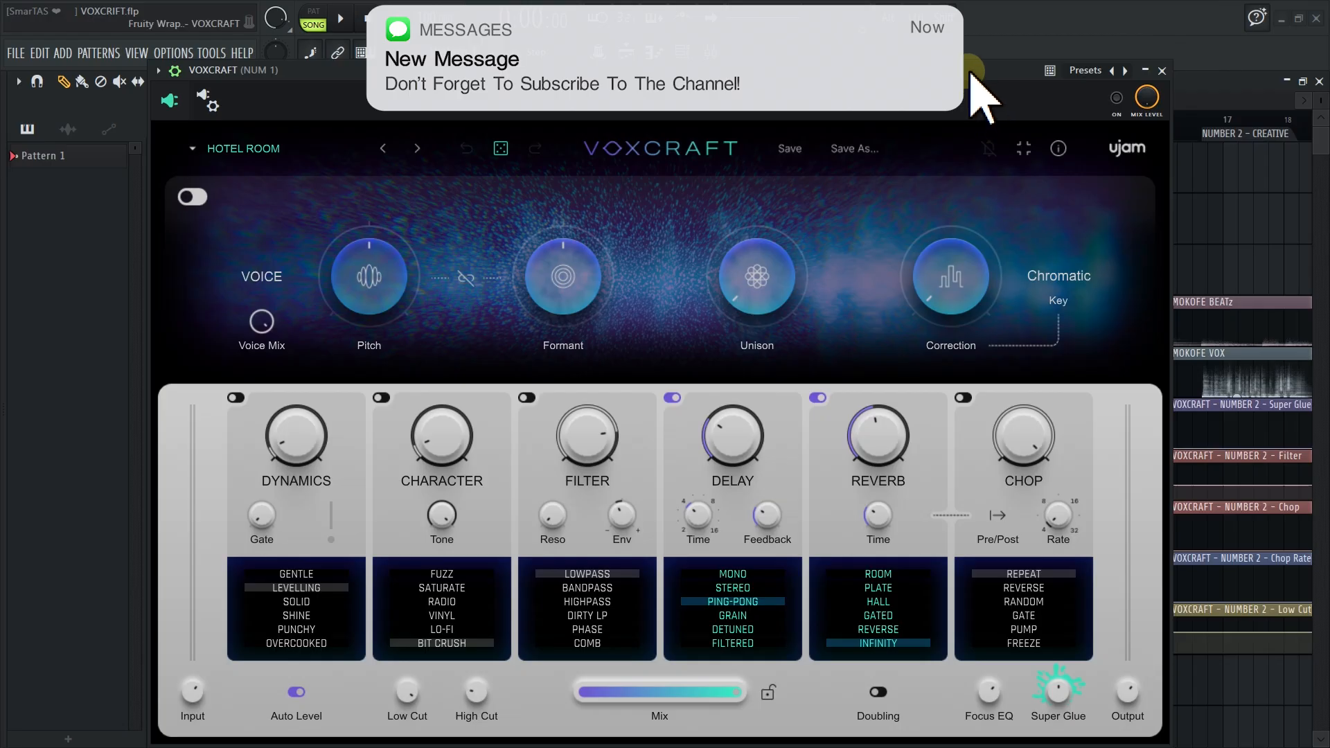
key("space")
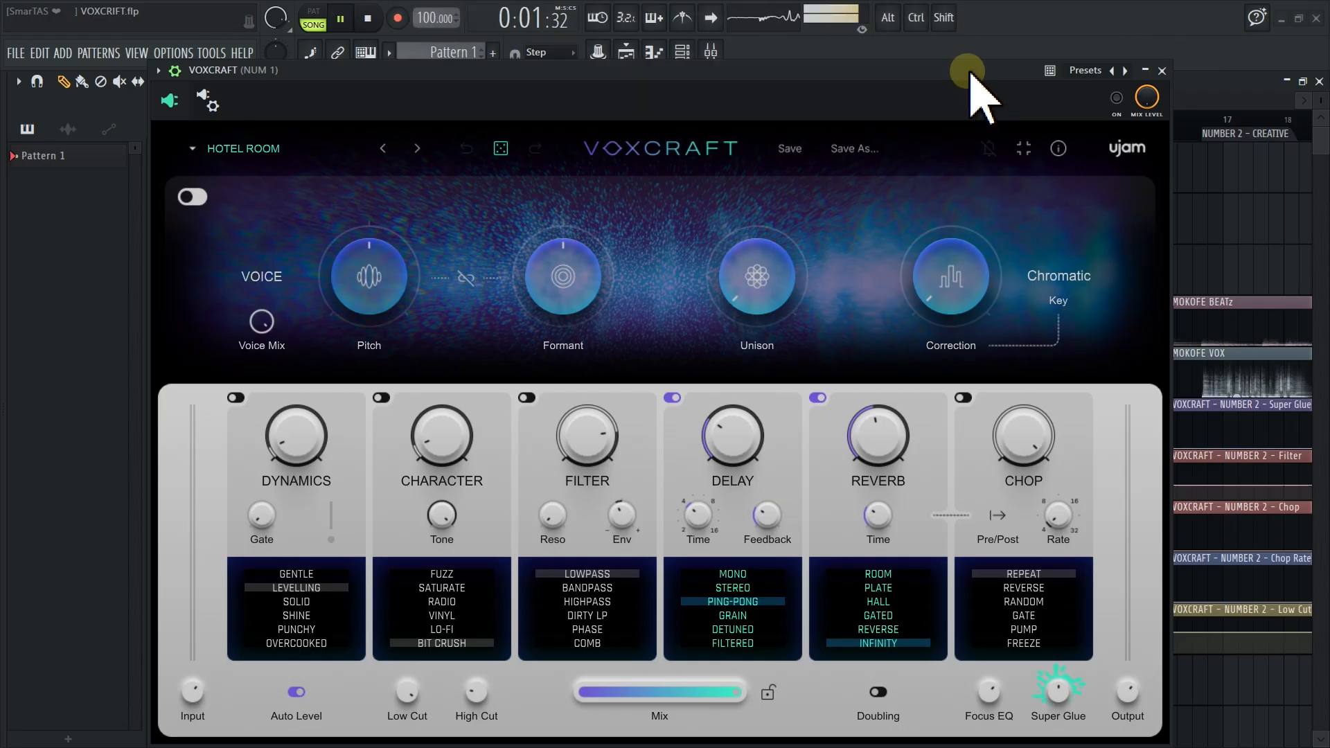
key("space")
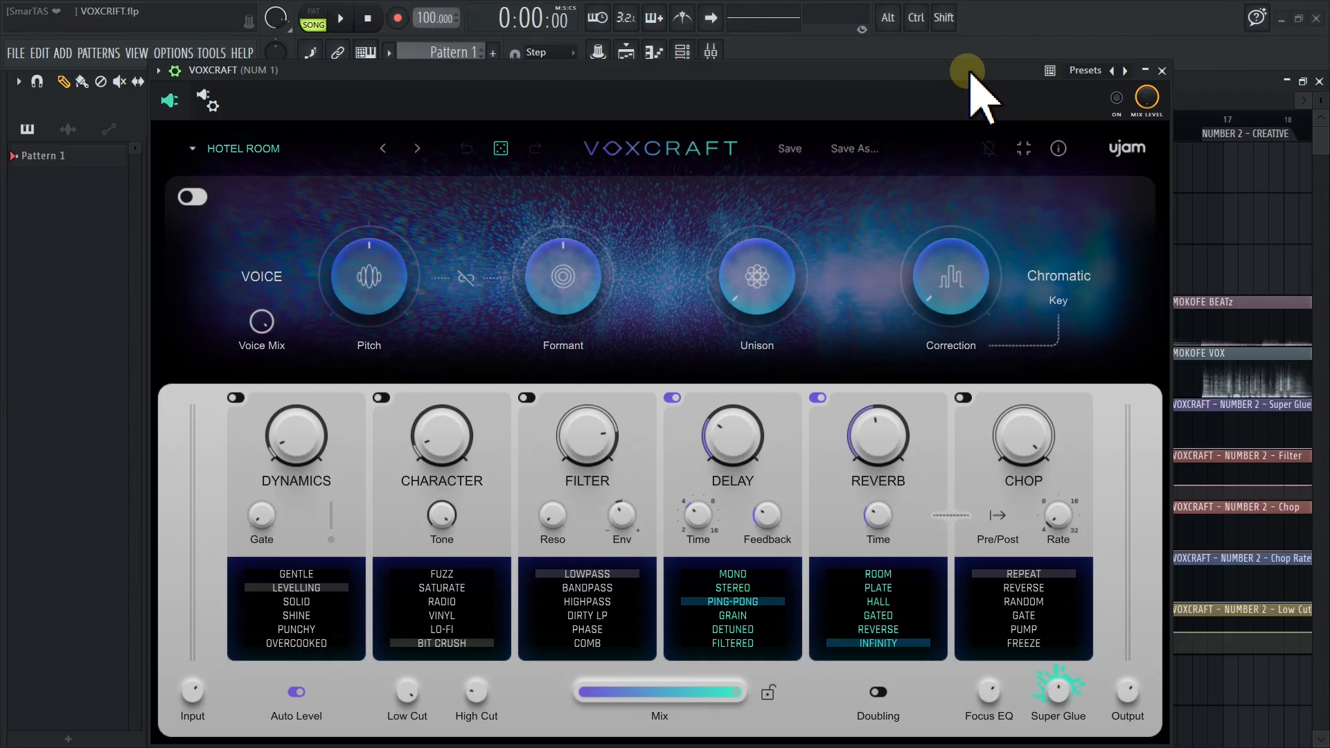
left_click(1117, 98)
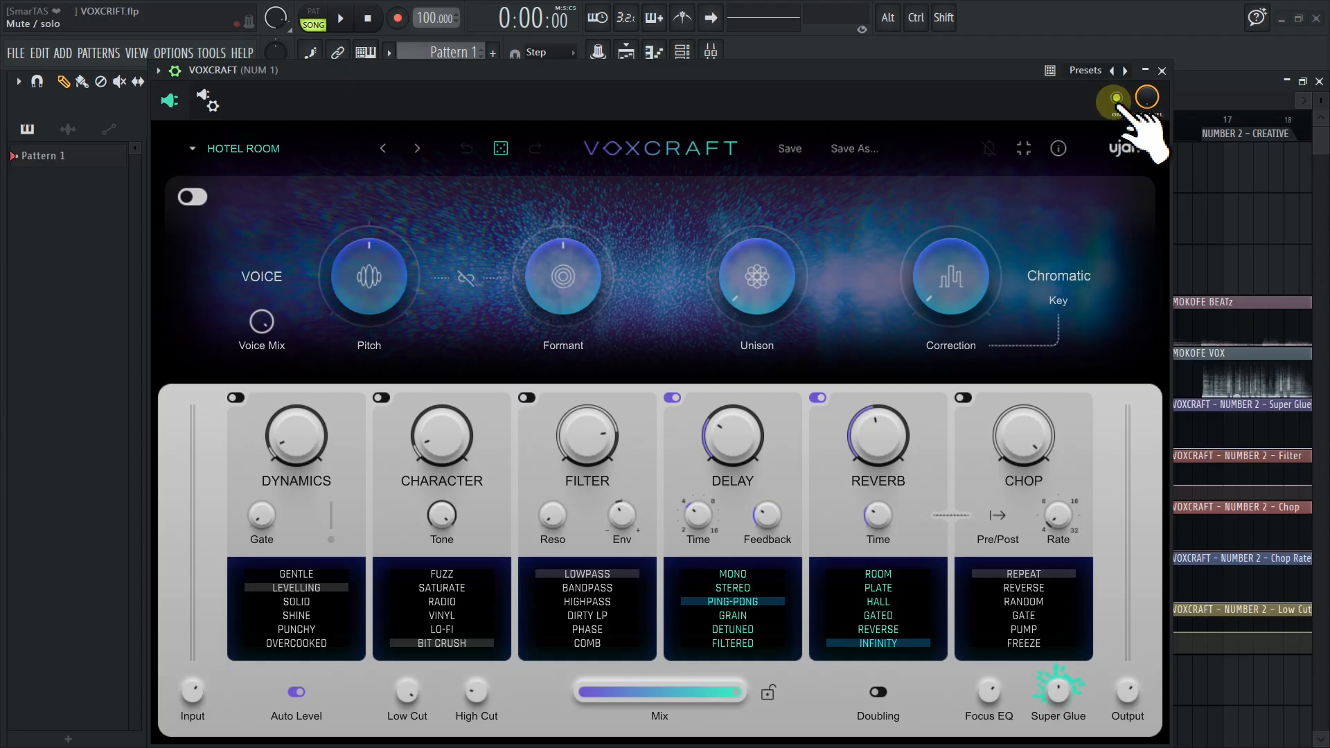
- Move the VOXCRAFT window so the playlist ruler and the POSY Beatz clip on Track 1 are uncovered
left_click_drag(1016, 73, 867, 61)
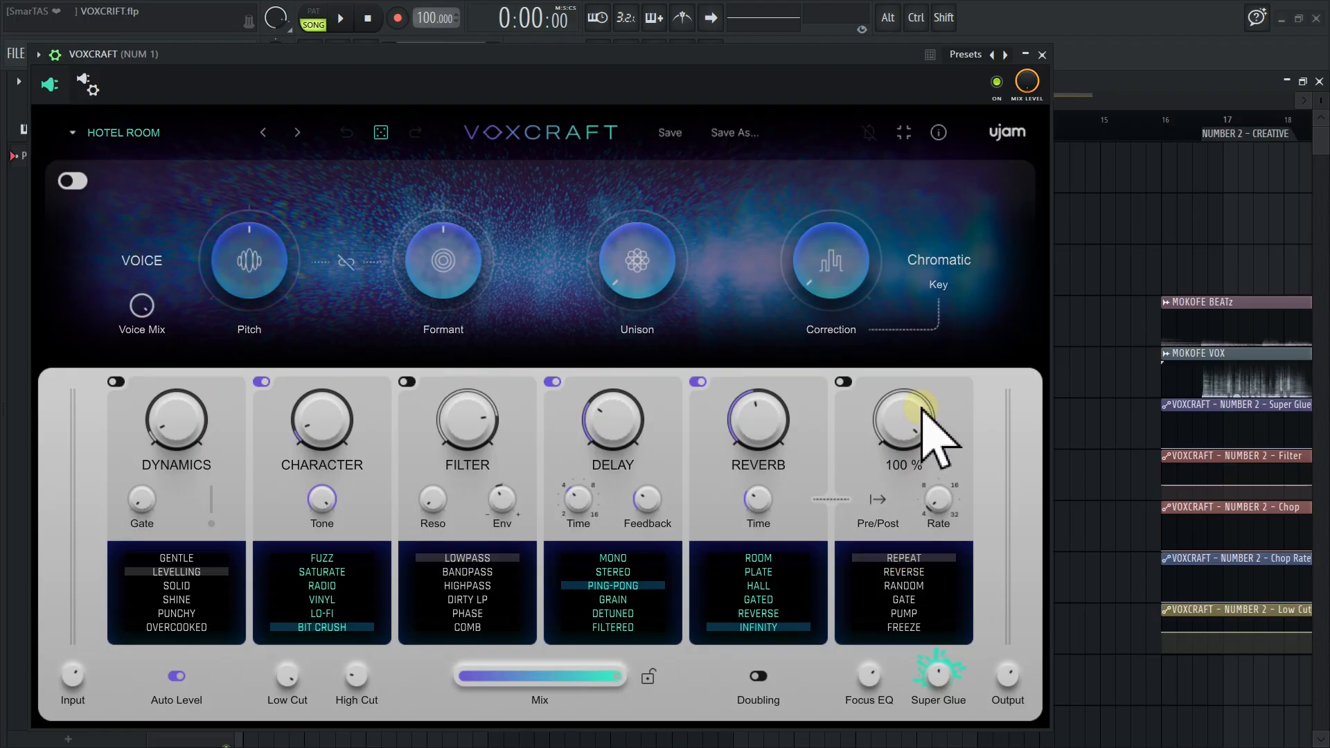
left_click_drag(820, 57, 949, 206)
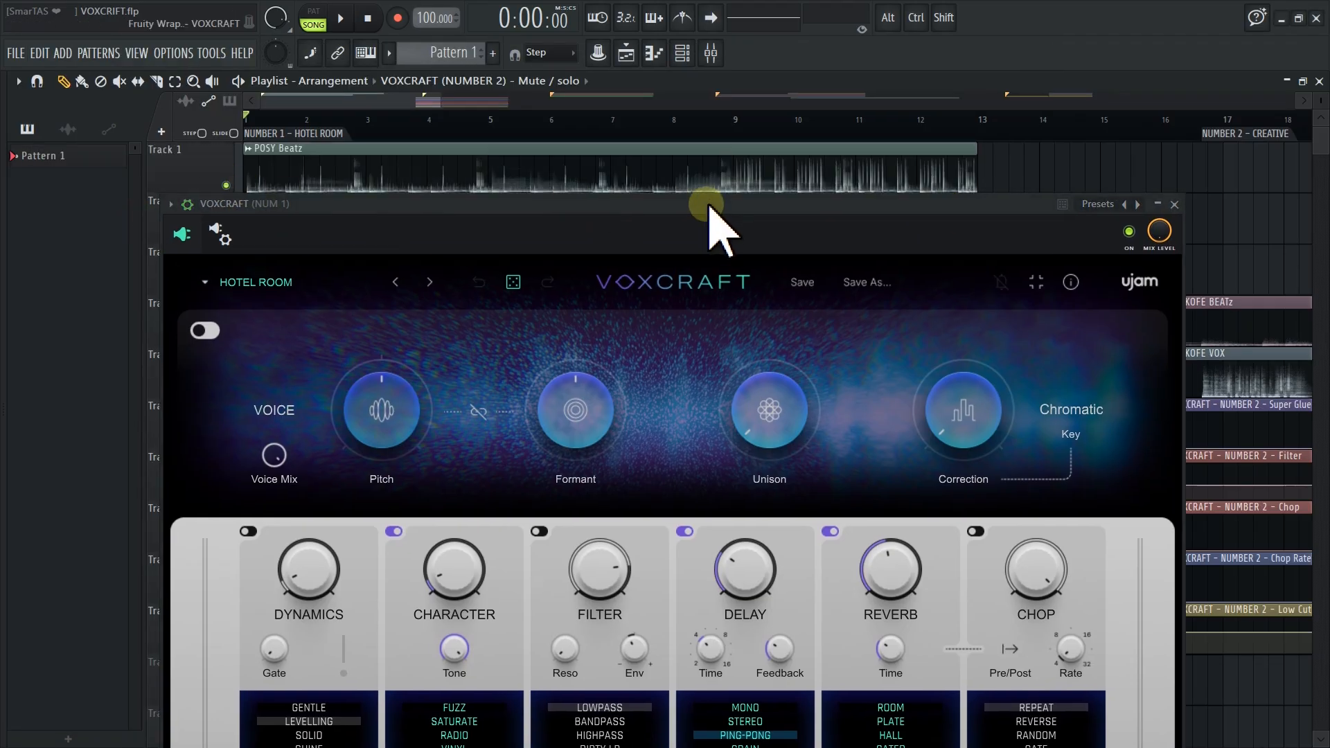
- Play the song section through the HOTEL ROOM preset with the Chop section switched off, and stop playback
left_click_drag(707, 204, 600, 97)
left_click(868, 424)
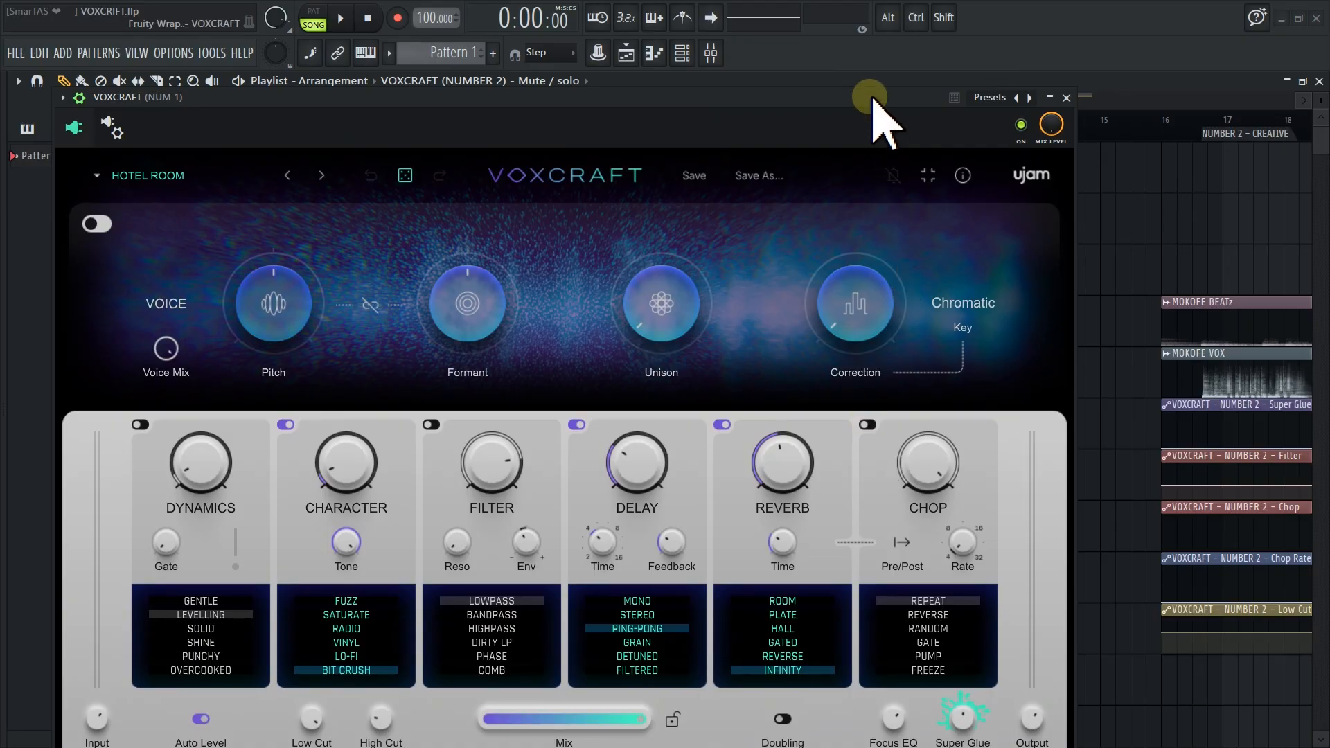
left_click_drag(871, 101, 865, 92)
key("space")
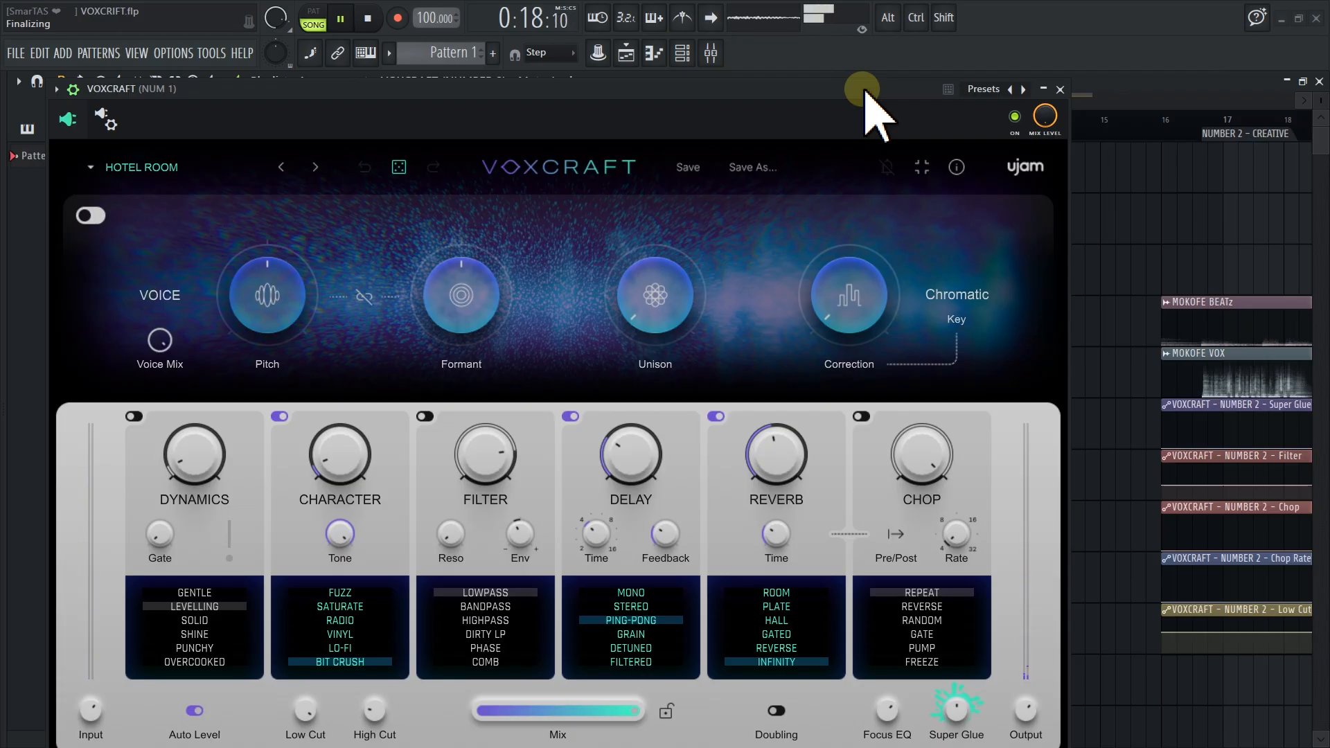
key("space")
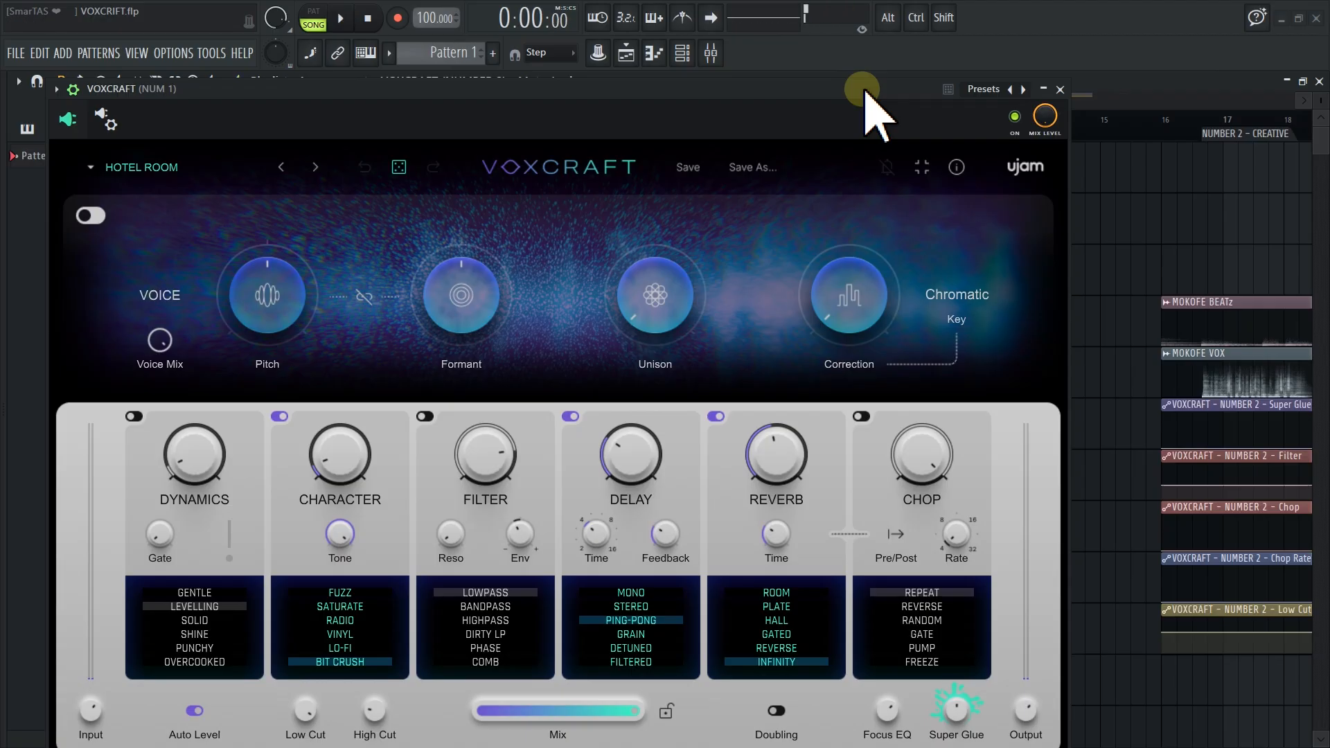
- Switch on the Chop section in Repeat mode and play the same song section through it
left_click(862, 417)
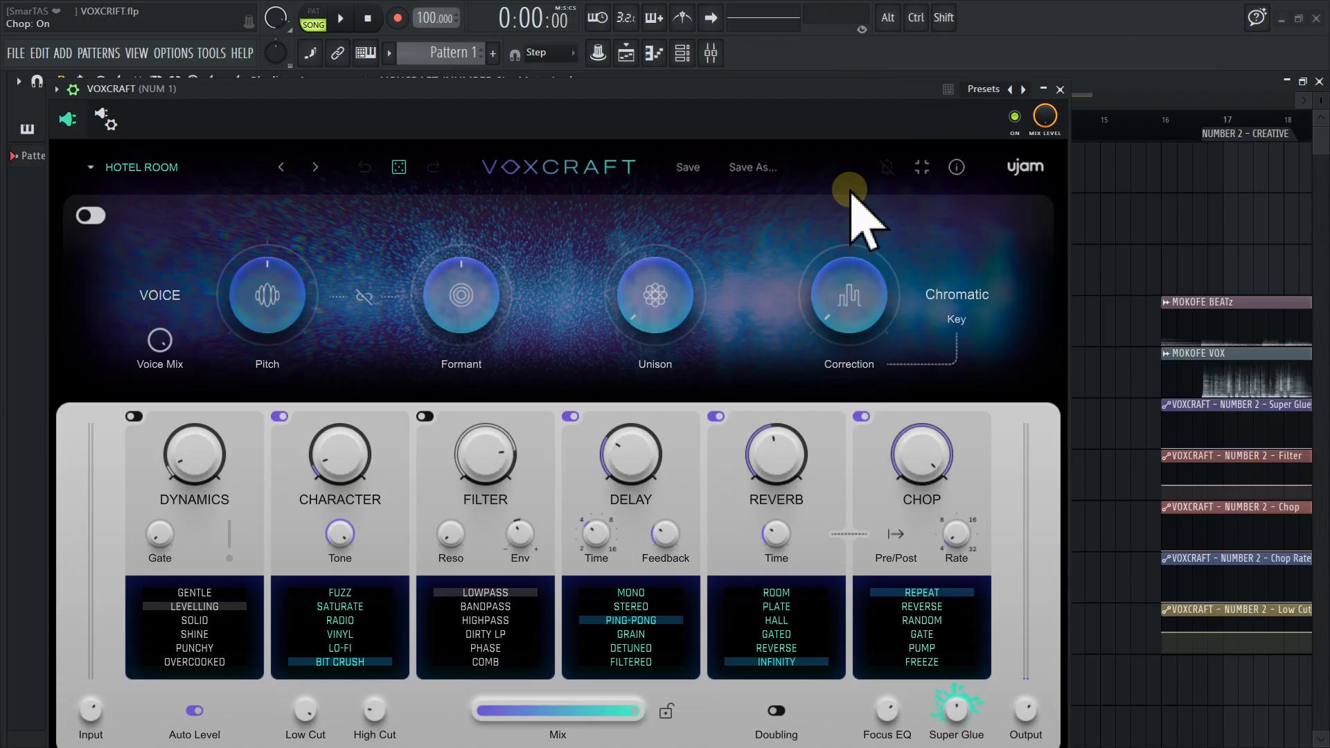
key("space")
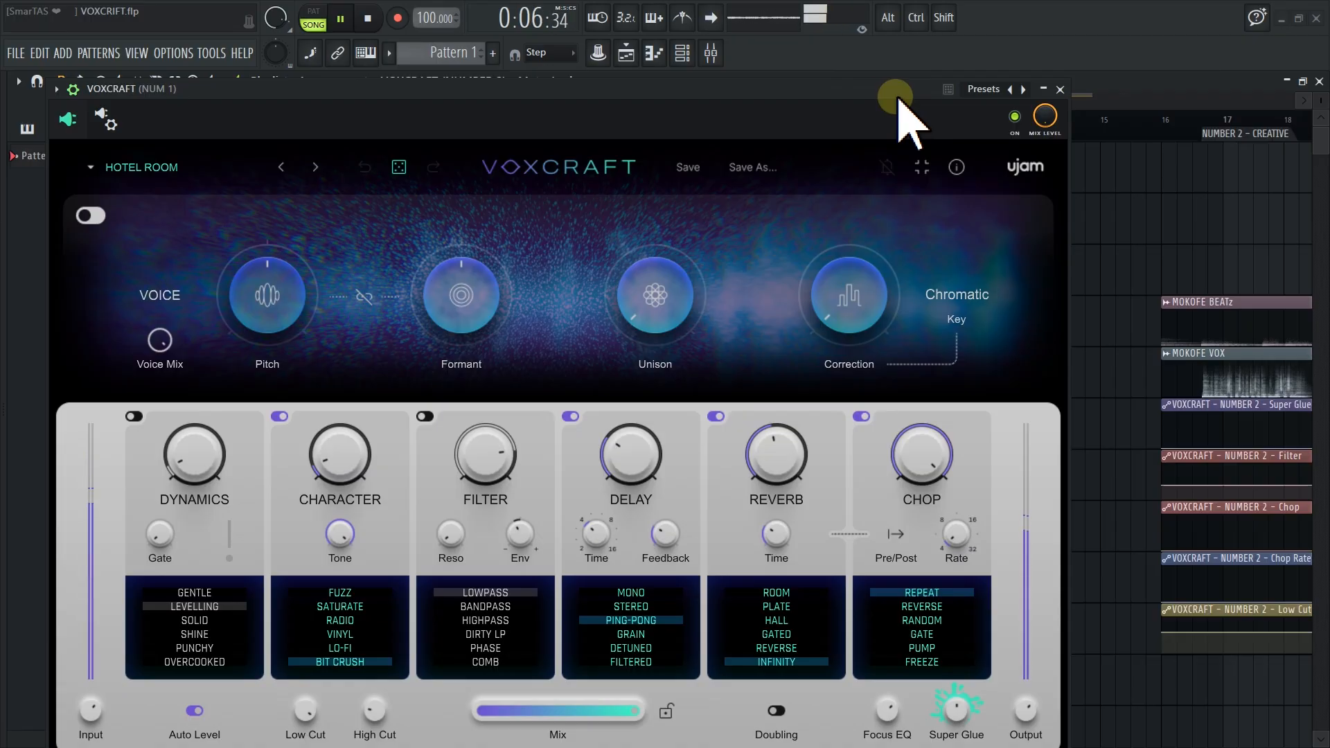
left_click_drag(898, 98, 922, 99)
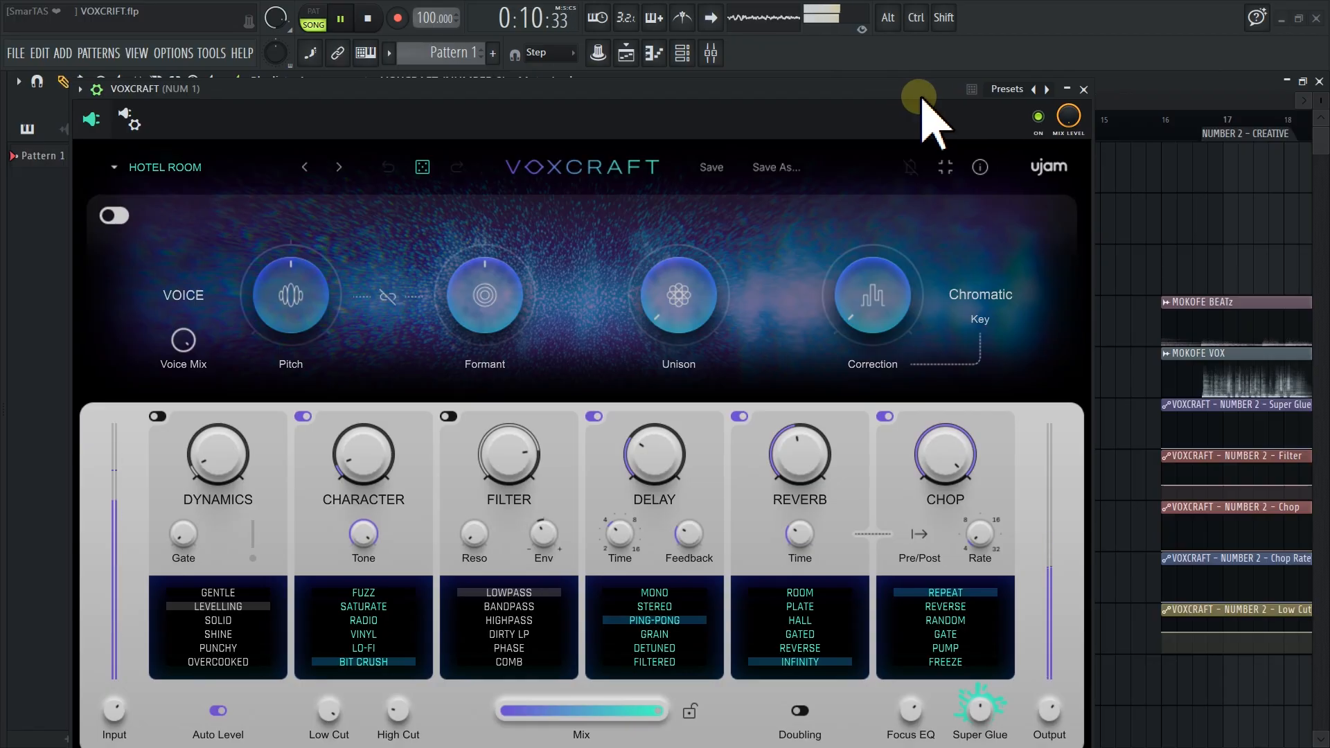
left_click_drag(922, 99, 963, 91)
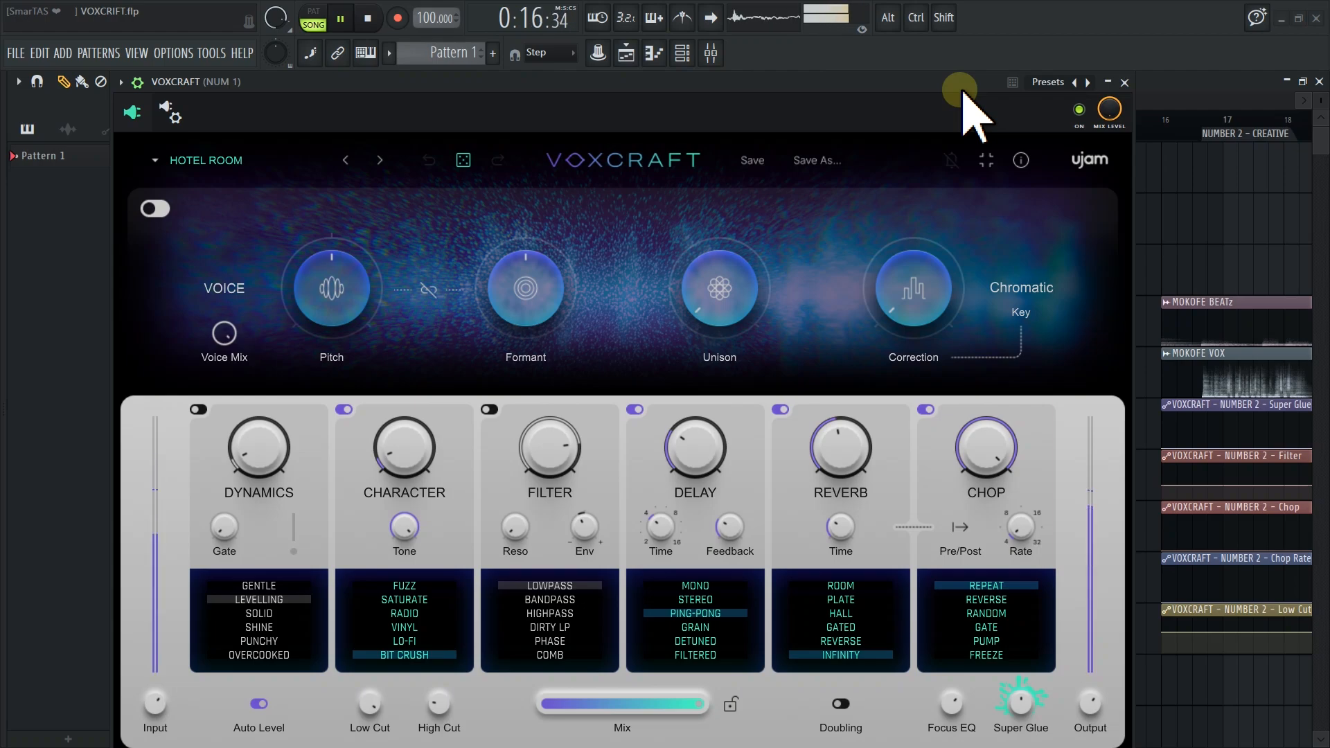
left_click_drag(963, 90, 991, 79)
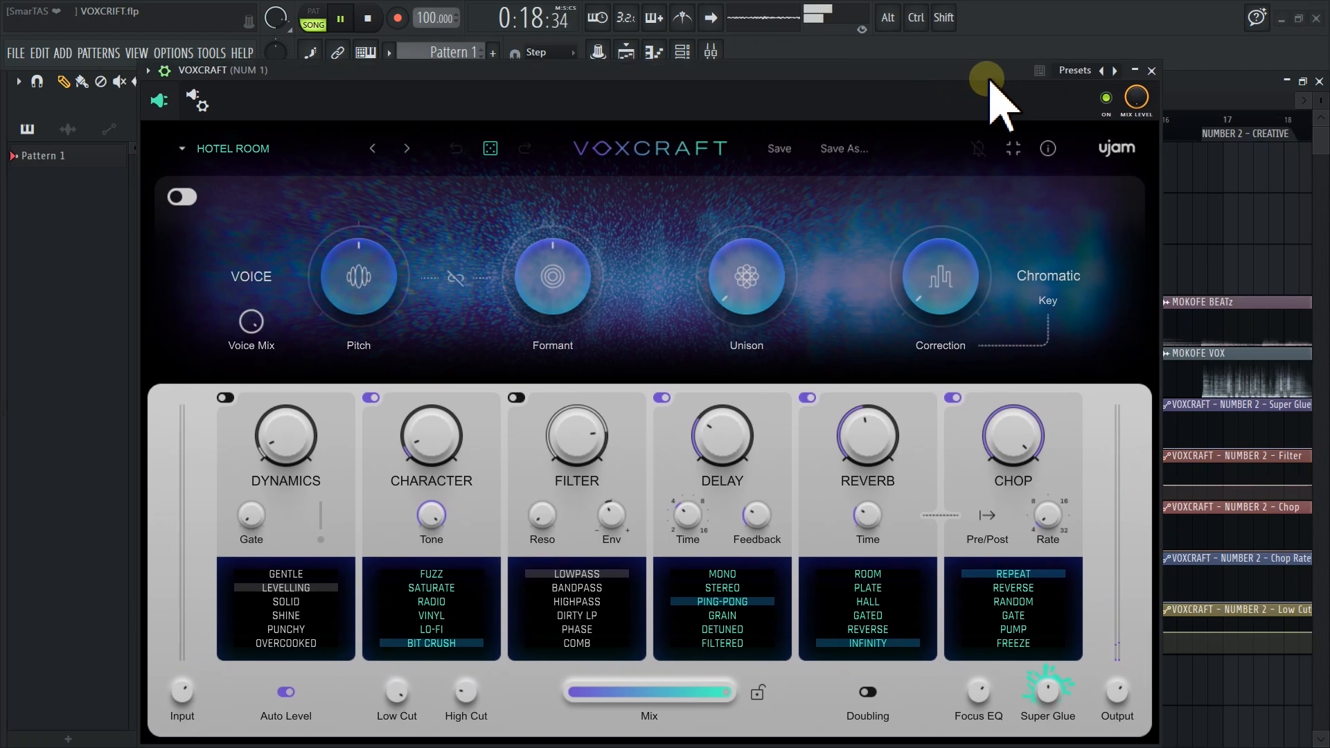
key("space")
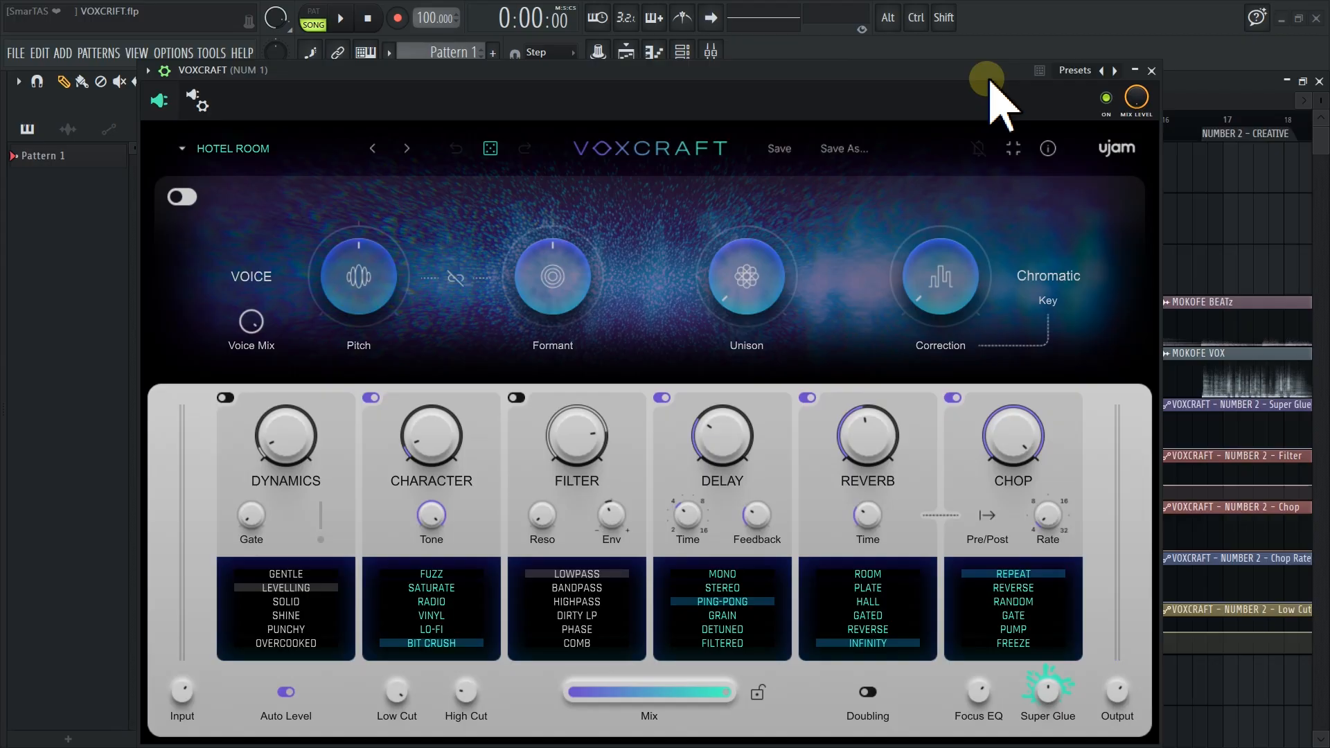
- Mute the POSY Beatz clip's track and play the isolated vocal with Chop switched on
left_click_drag(989, 81, 1078, 262)
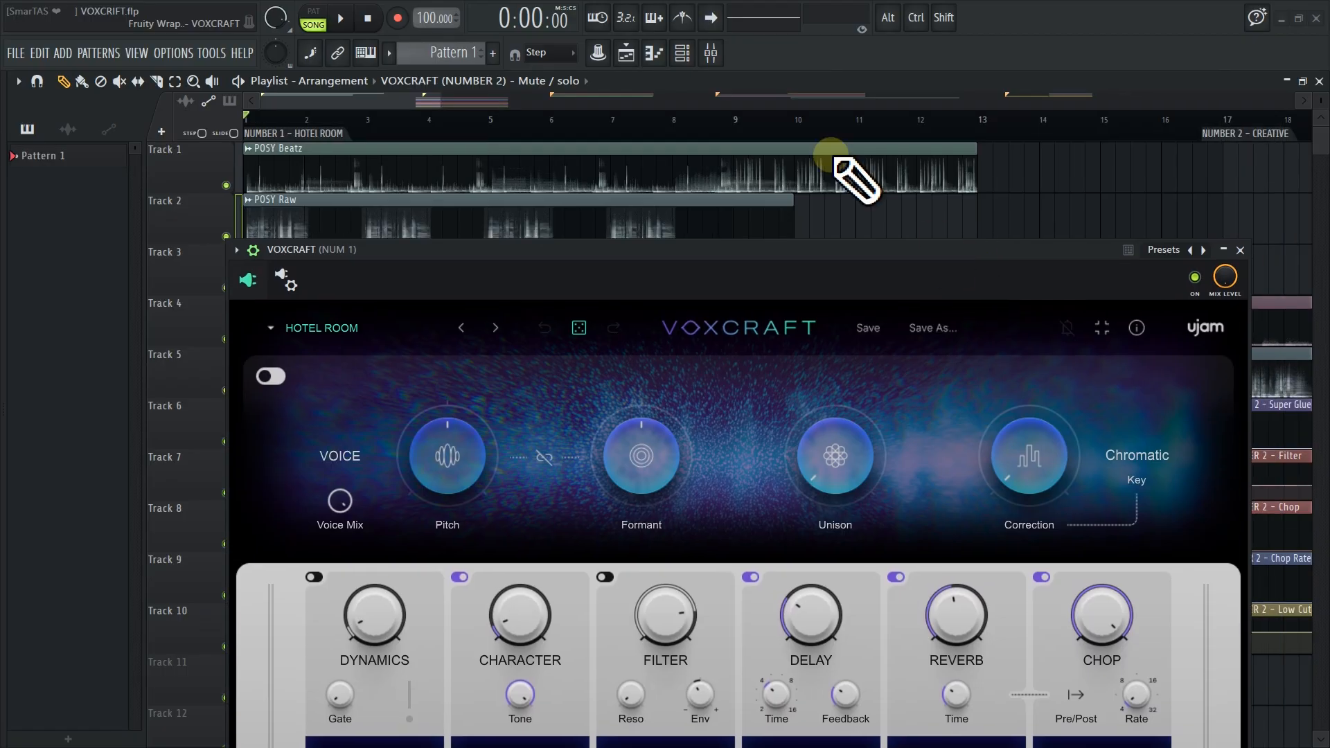
left_click(226, 186)
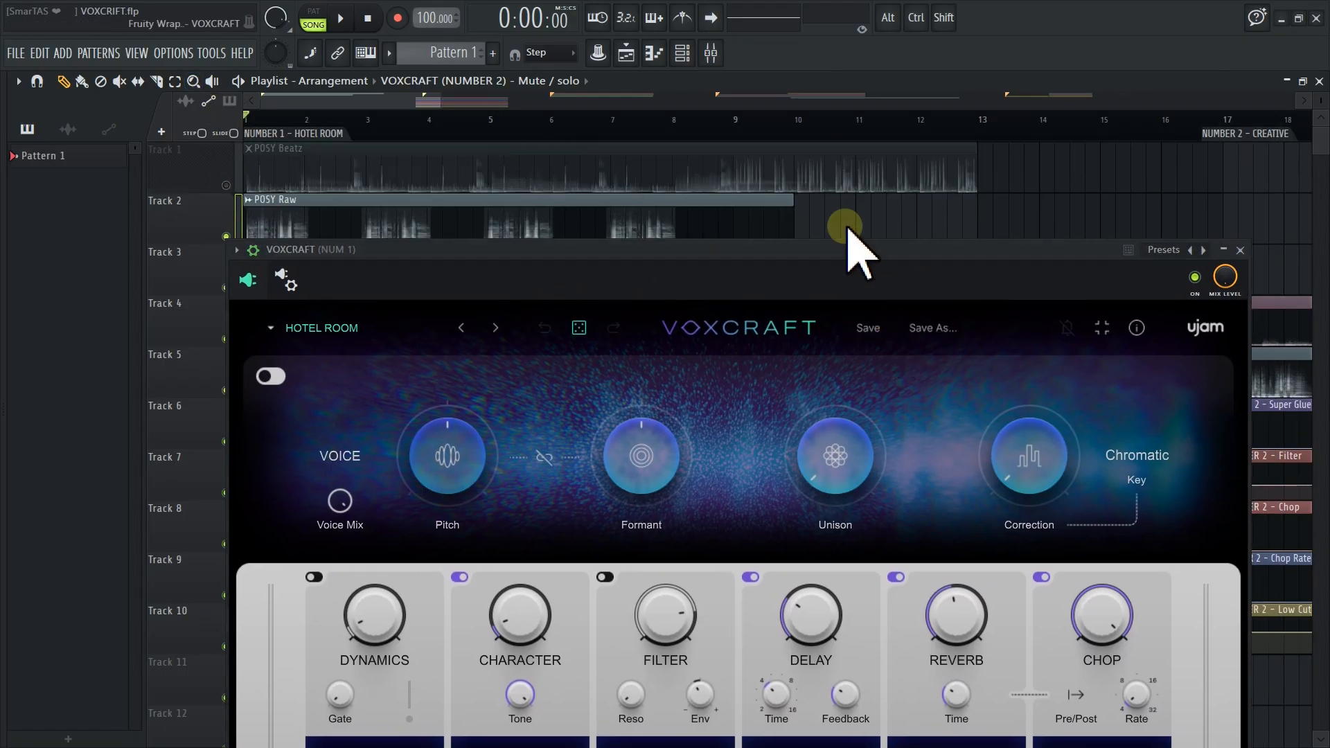
left_click_drag(856, 248, 710, 149)
key("space")
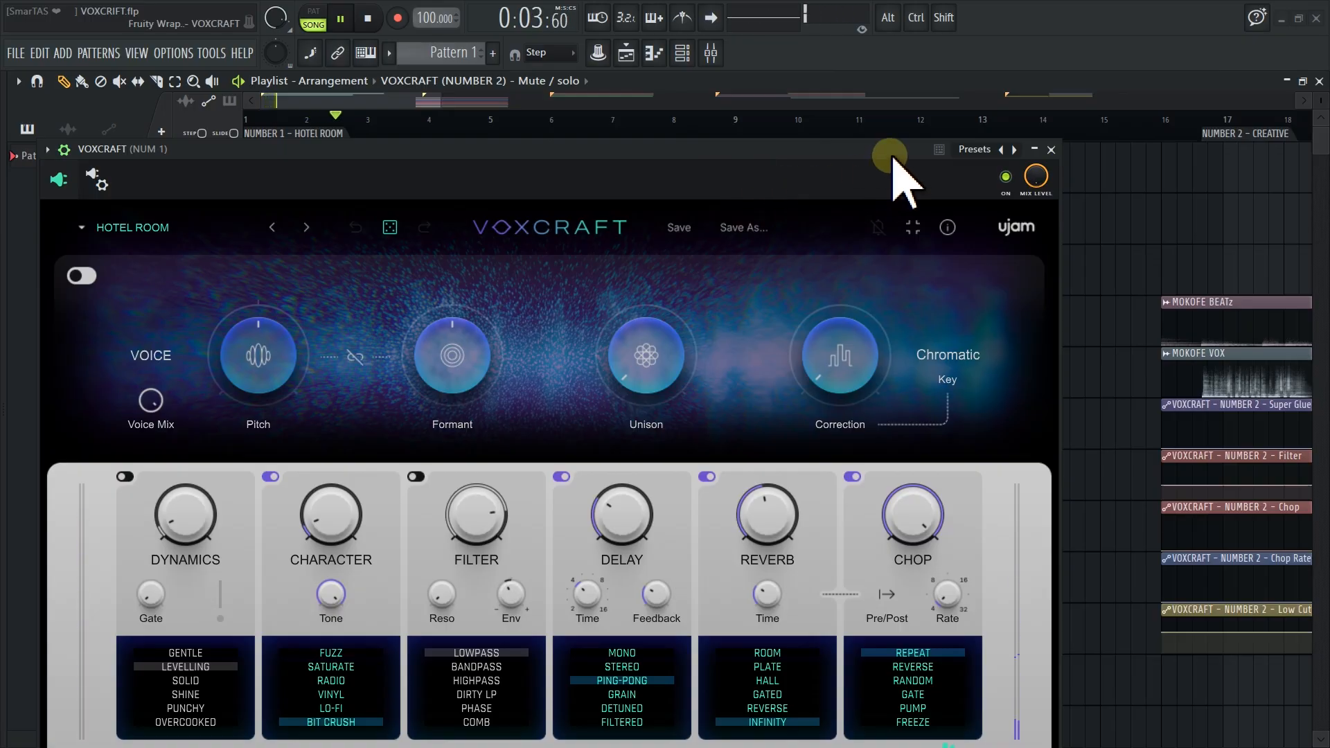
left_click_drag(886, 152, 905, 49)
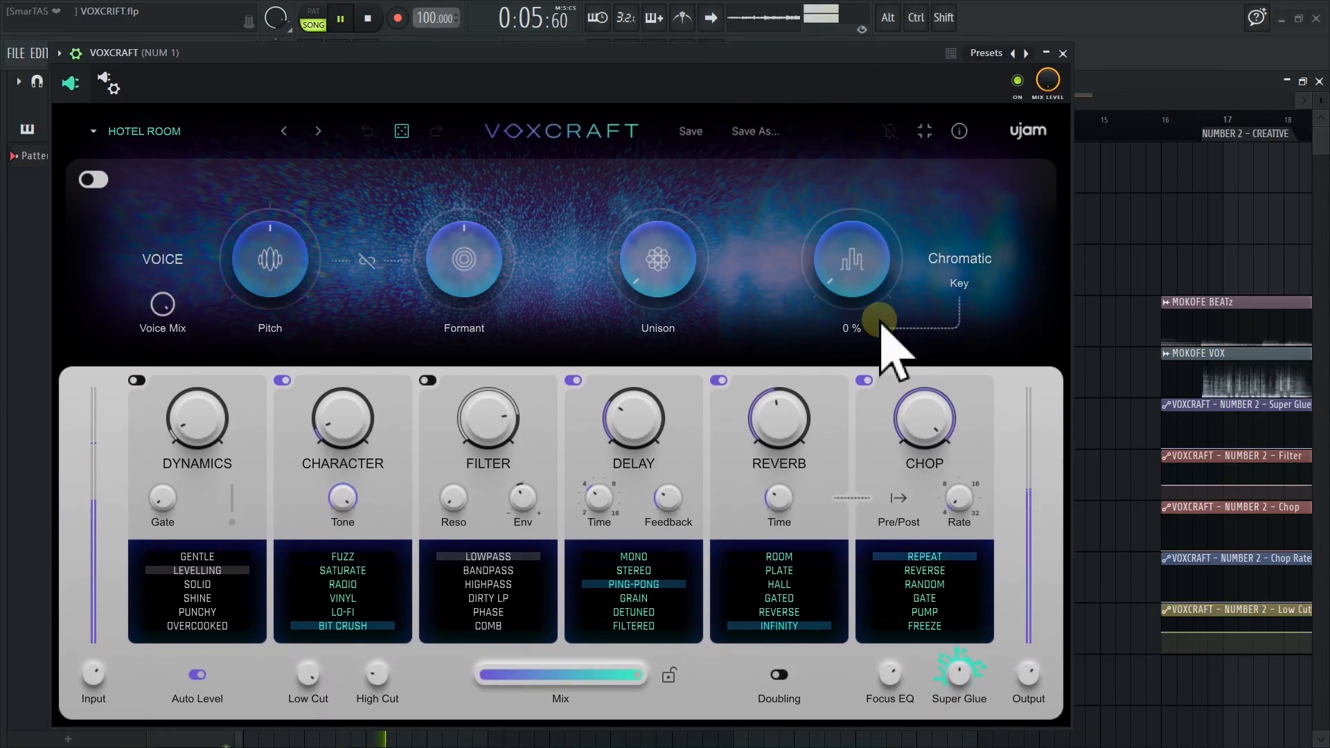
- Play the isolated vocal with Chop switched off for comparison, and unmute the POSY Beatz track
left_click(864, 381)
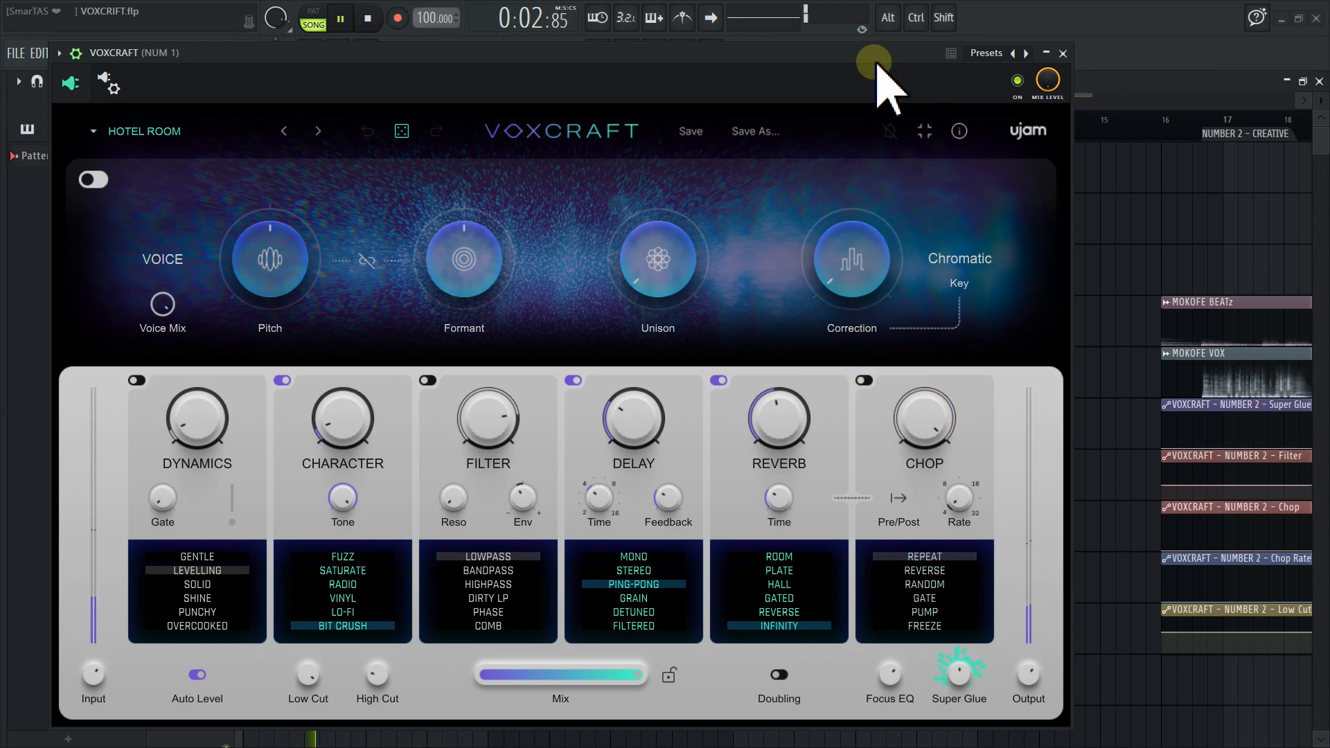
left_click_drag(878, 62, 1039, 193)
key("space")
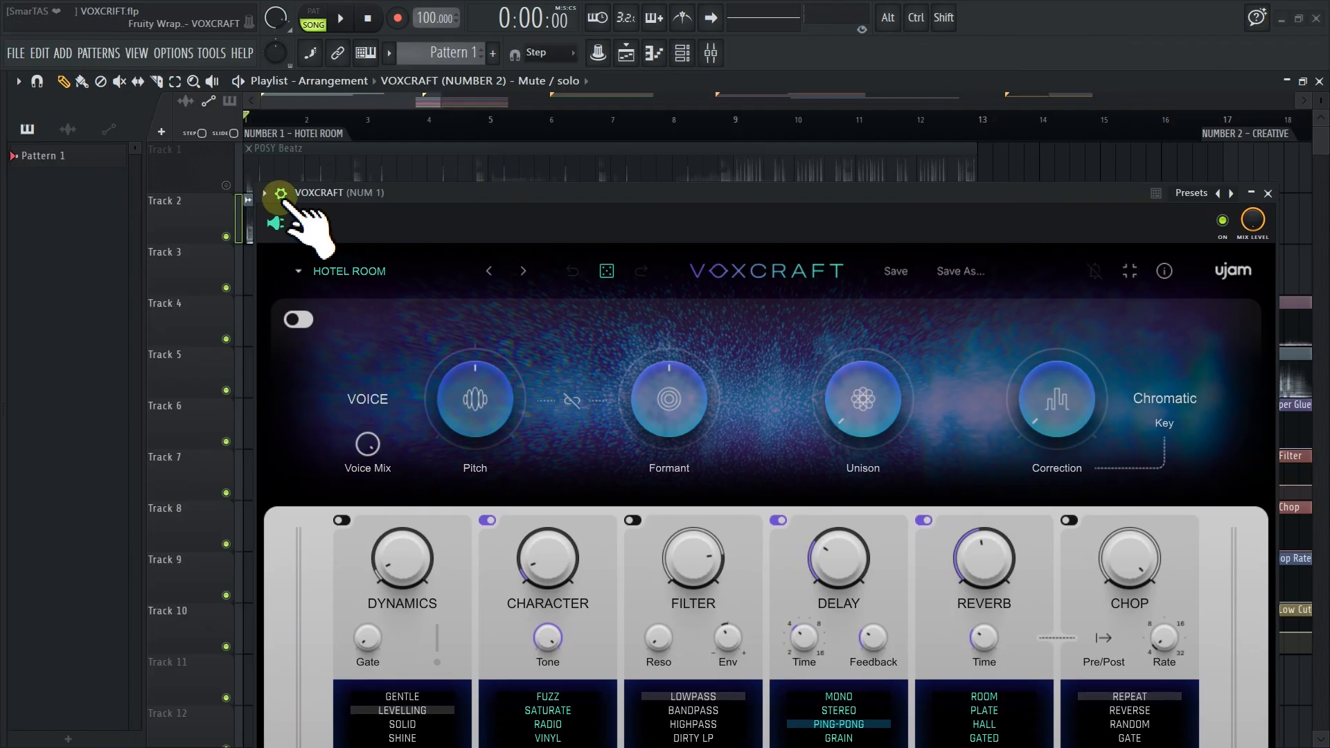
left_click(226, 186)
- Try a Chop Rate of 1/8 and play the song section with the Chop section switched on
left_click_drag(800, 196, 589, 54)
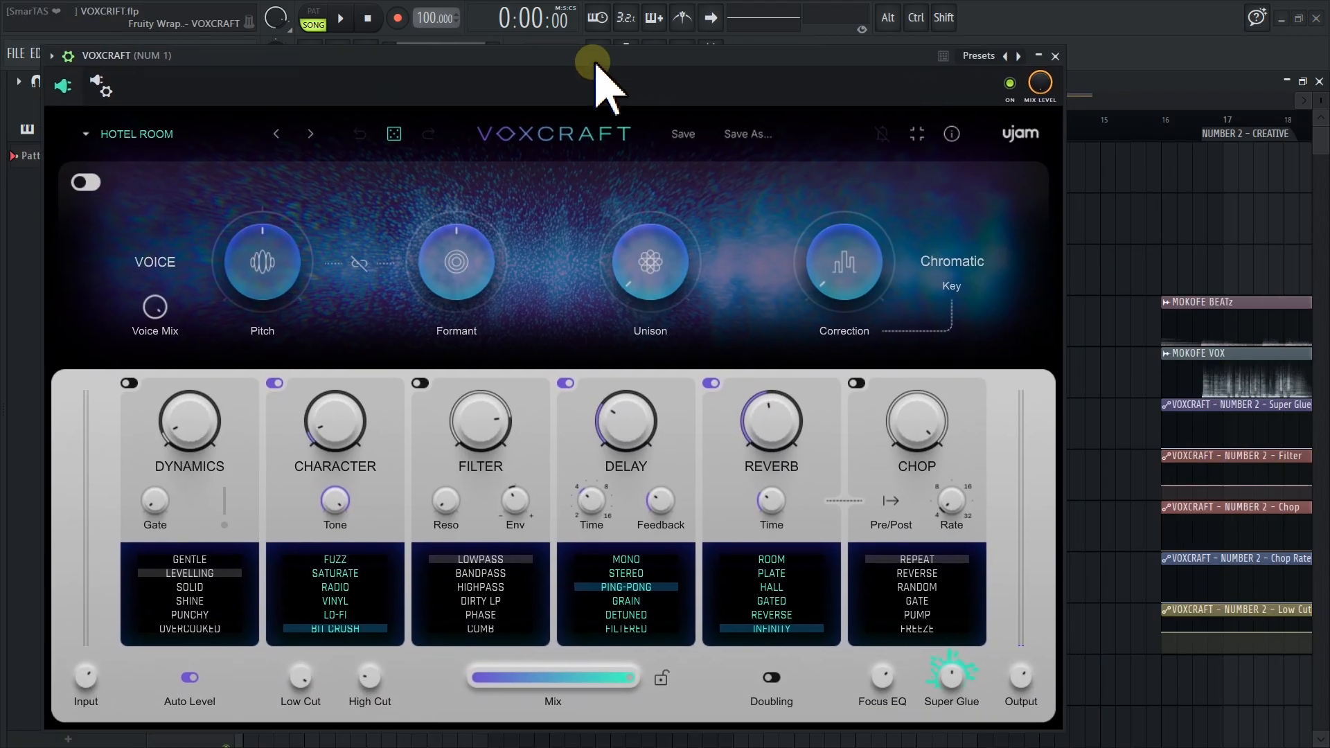
left_click(926, 500)
mouse_move(955, 502)
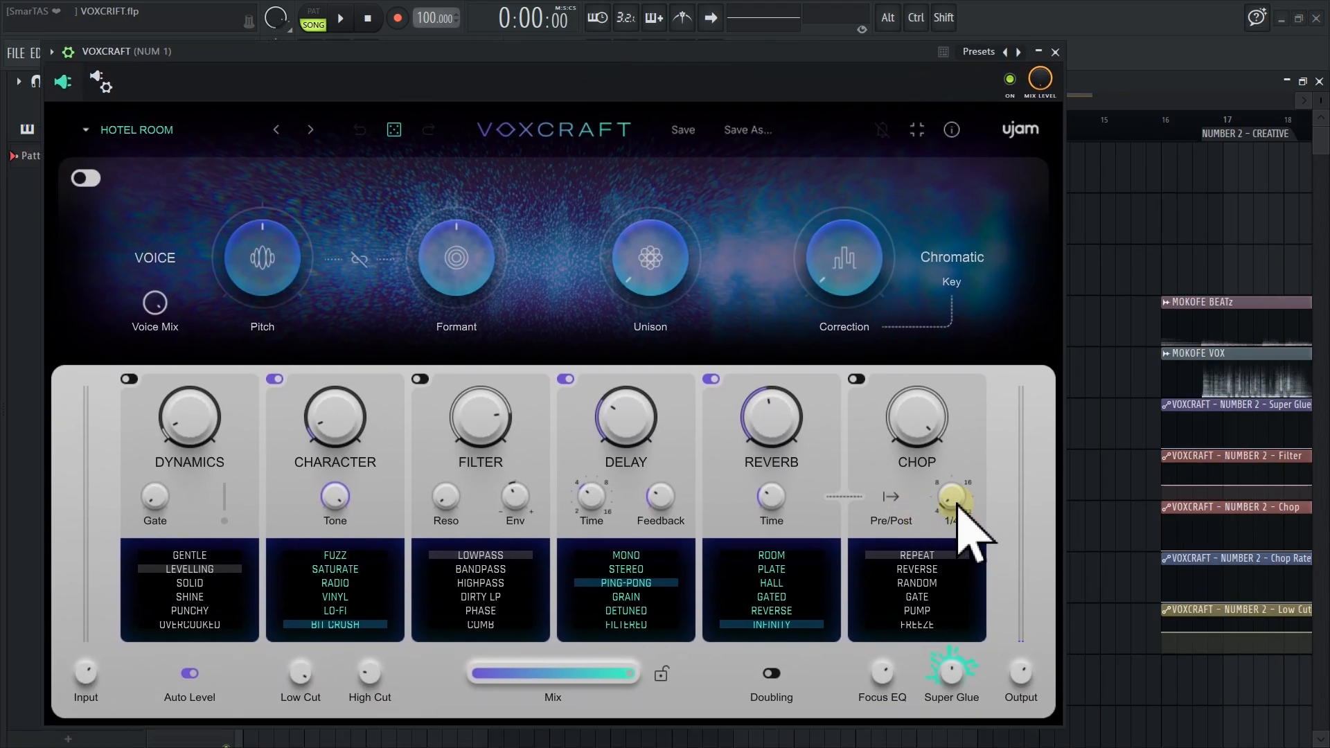
left_click_drag(959, 502, 958, 438)
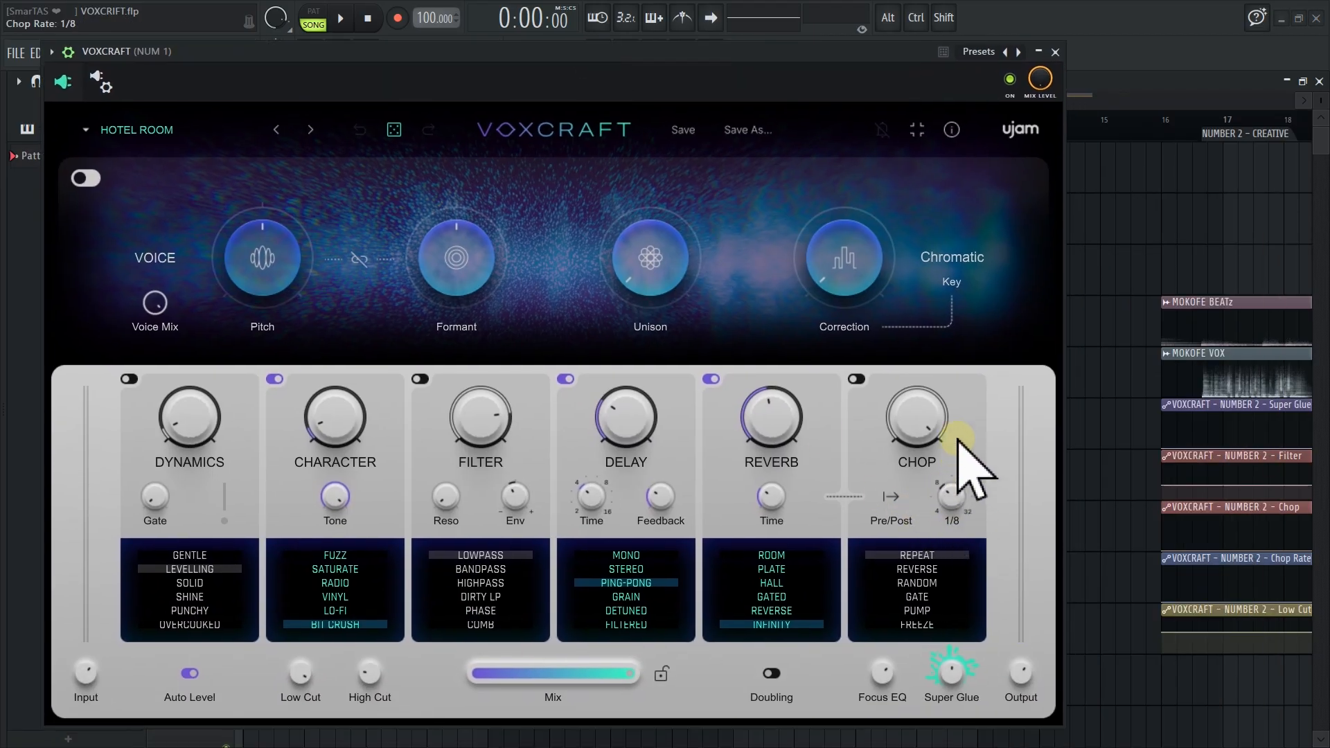
left_click_drag(849, 51, 882, 51)
key("space")
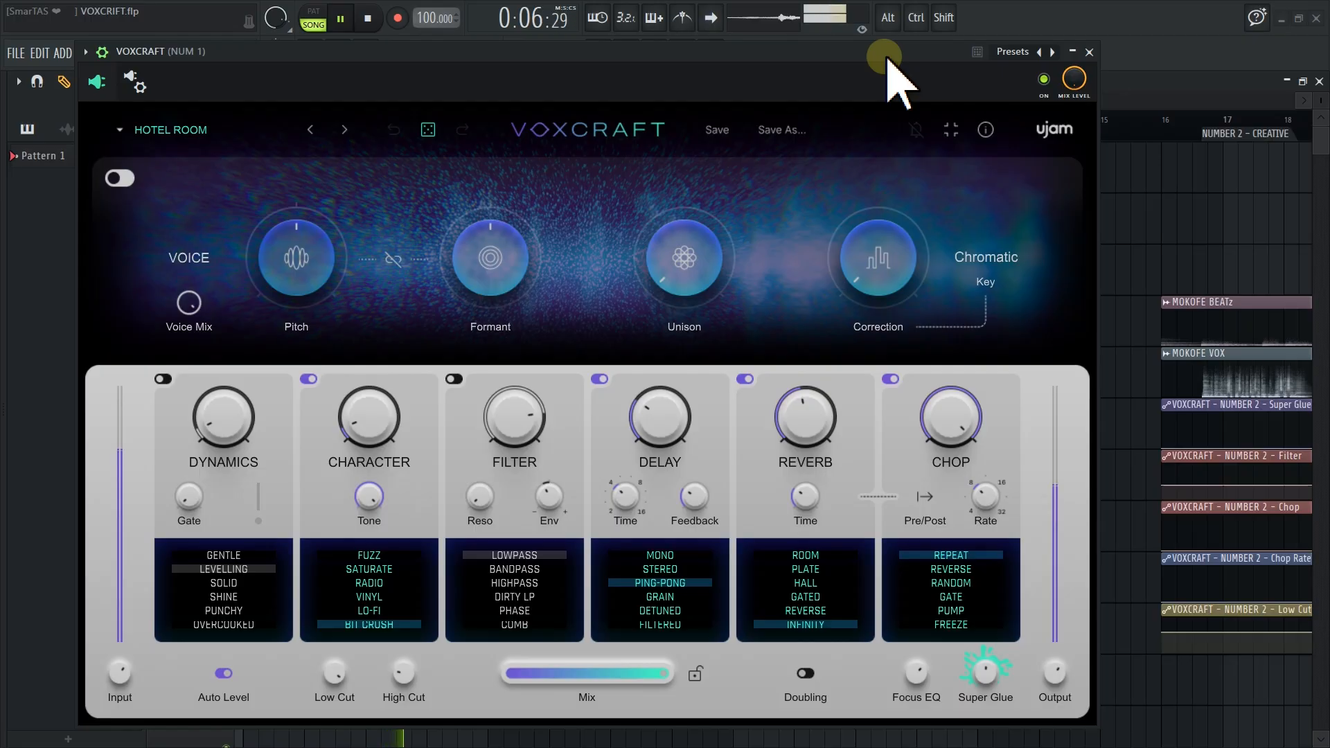
key("space")
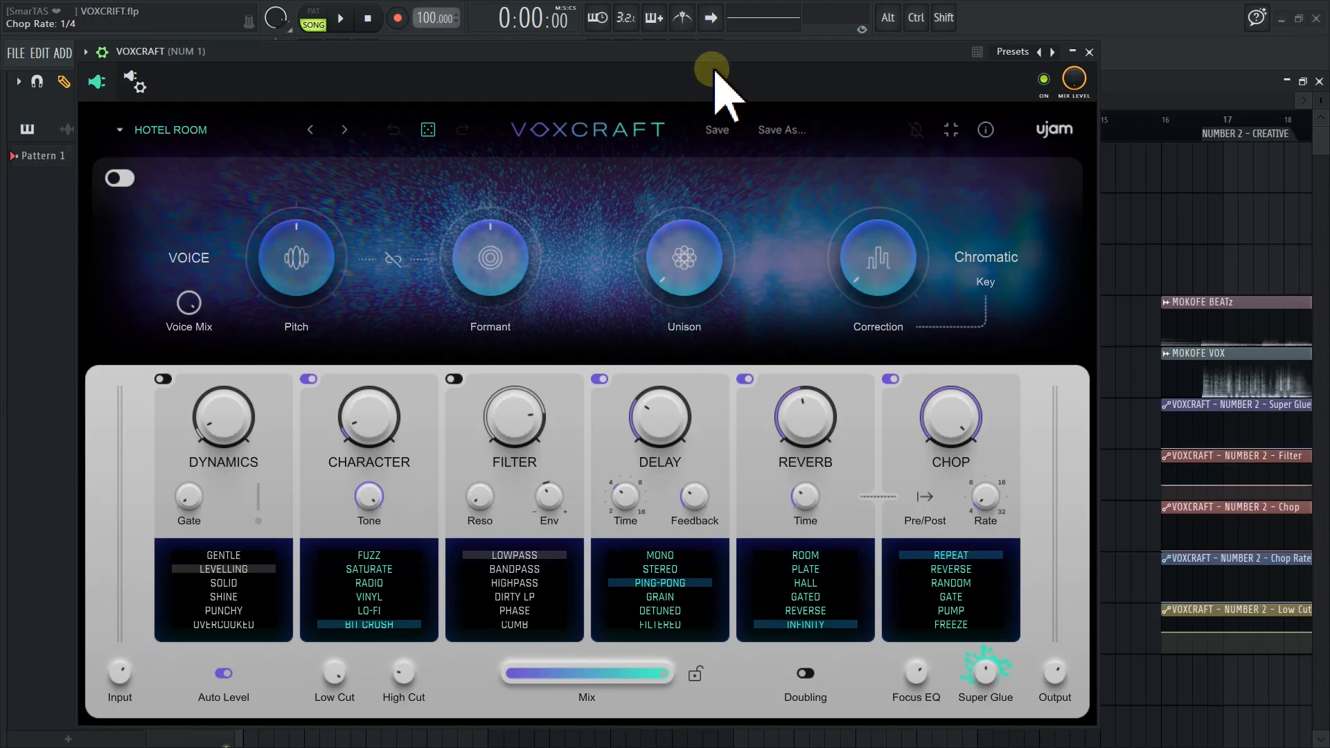
- Load the Sorry Tom preset from the user Voice Change presets, and reload HOTEL ROOM to restore its saved settings
left_click_drag(721, 54, 765, 63)
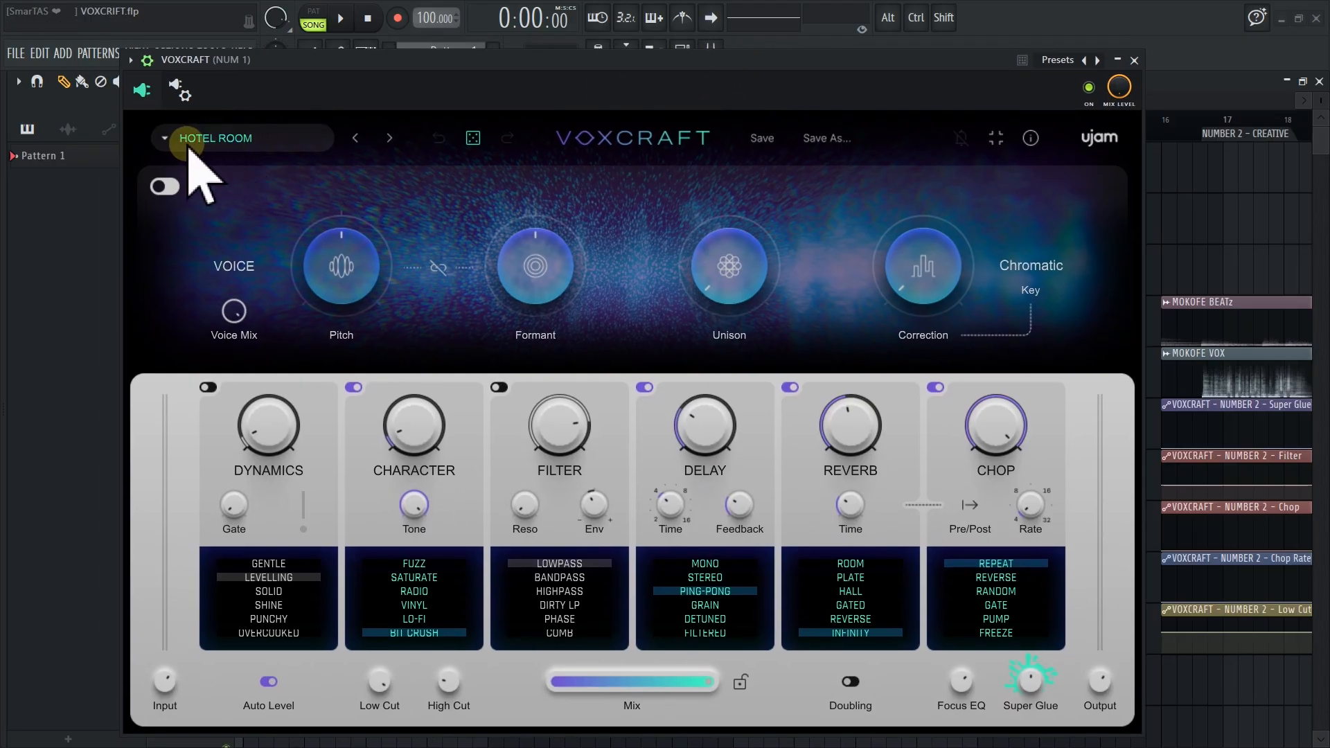
left_click(258, 142)
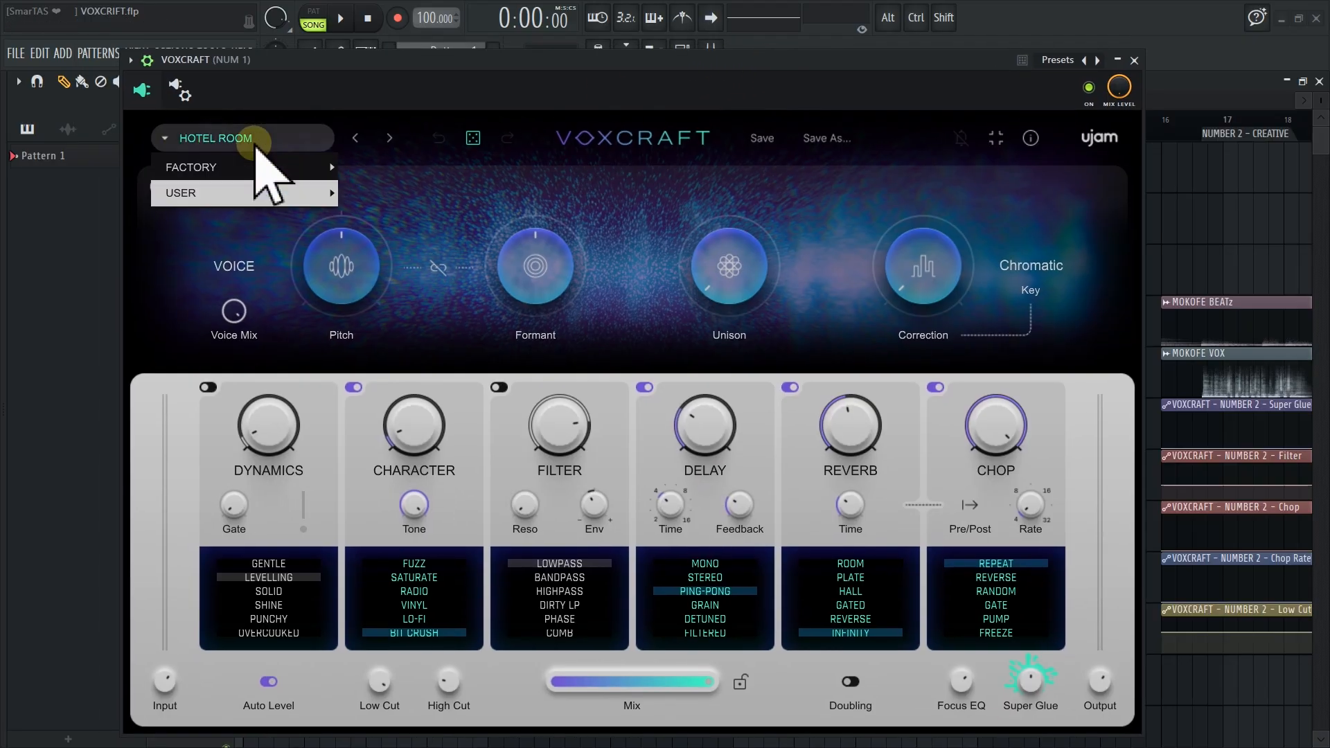
mouse_move(297, 195)
mouse_move(409, 192)
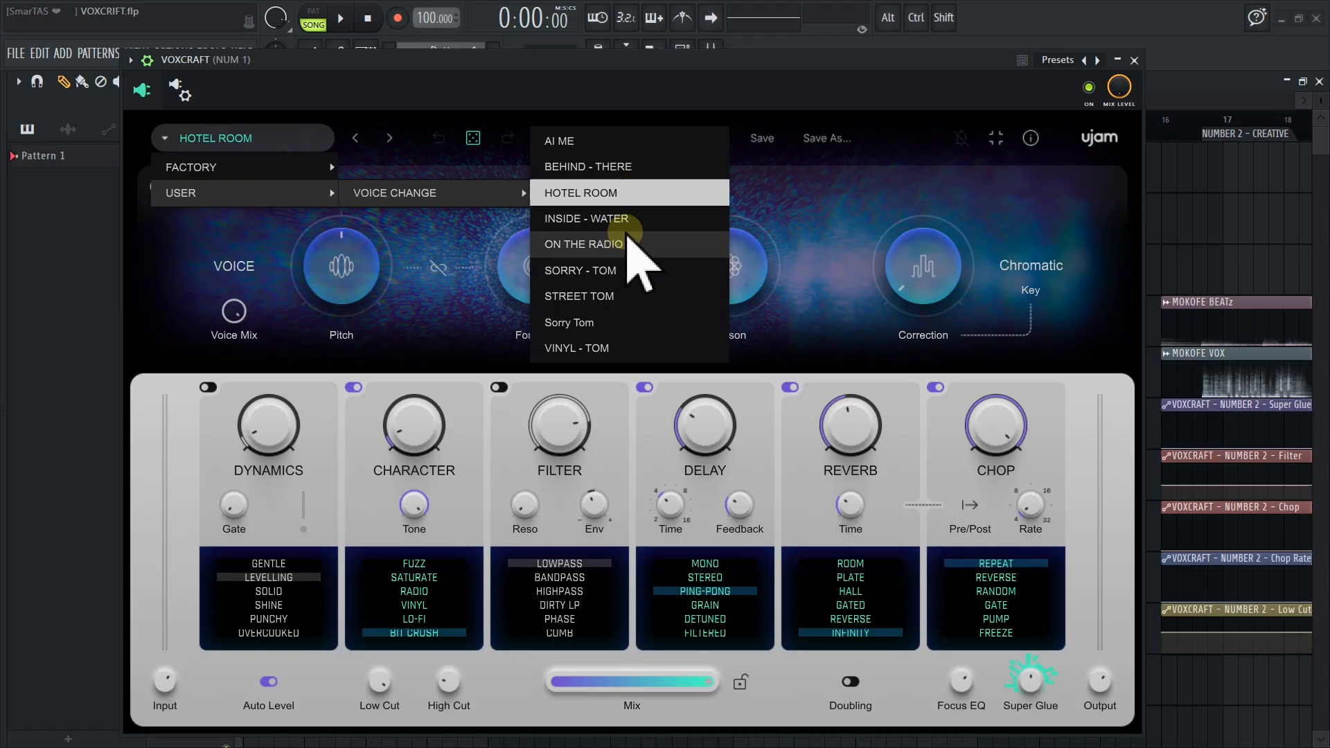
left_click(600, 324)
left_click(269, 133)
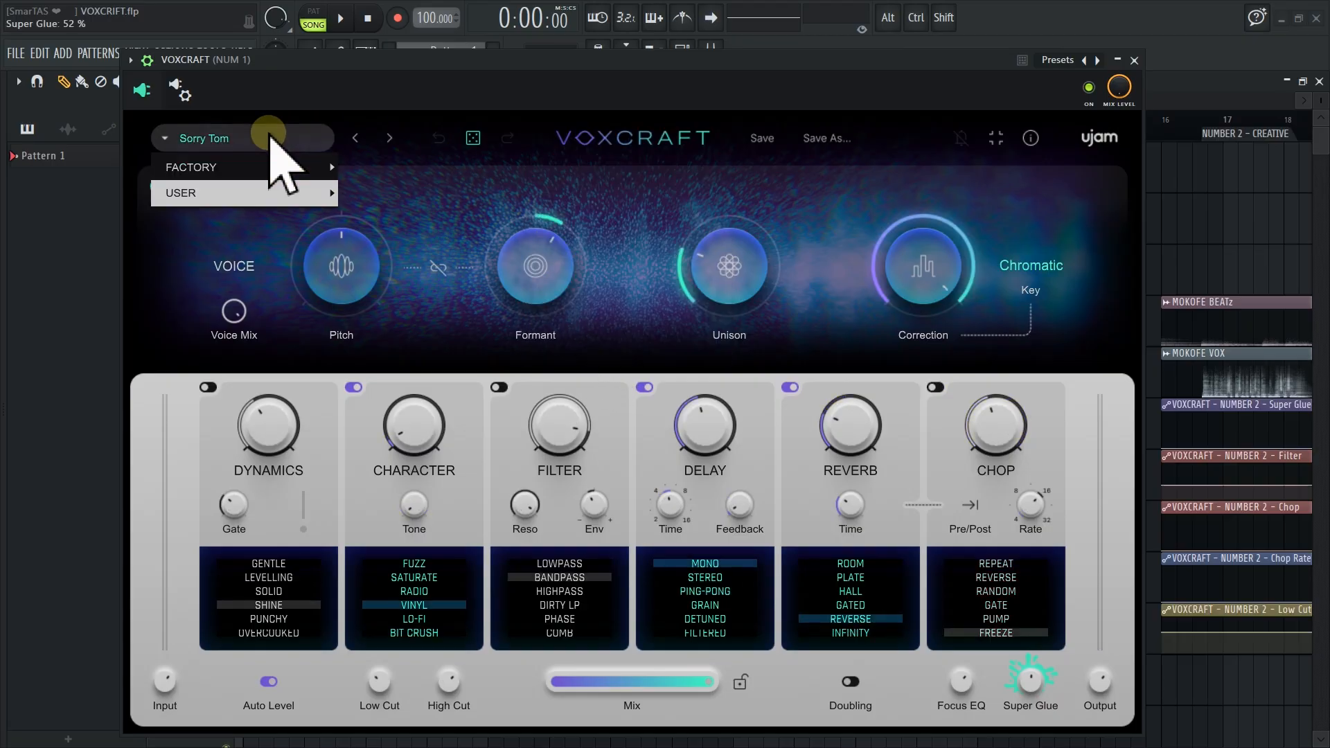
mouse_move(233, 194)
mouse_move(516, 192)
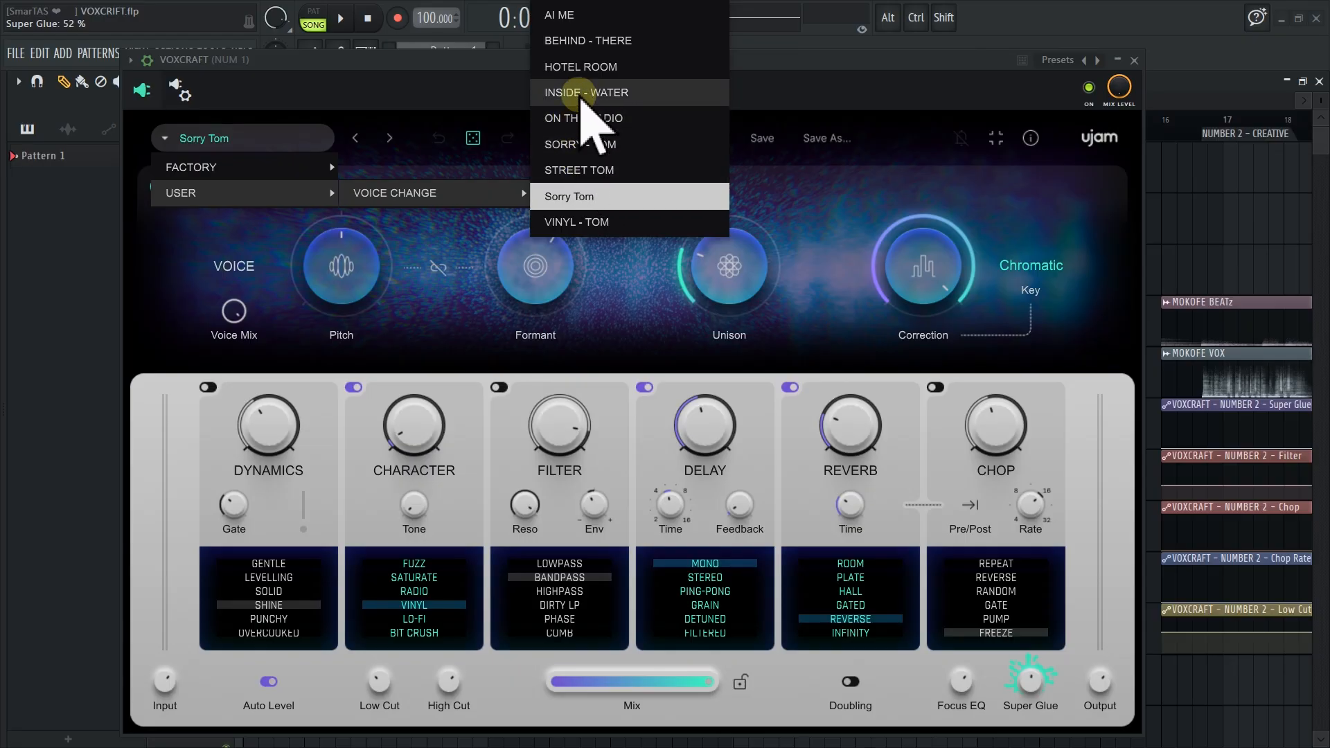
left_click(587, 66)
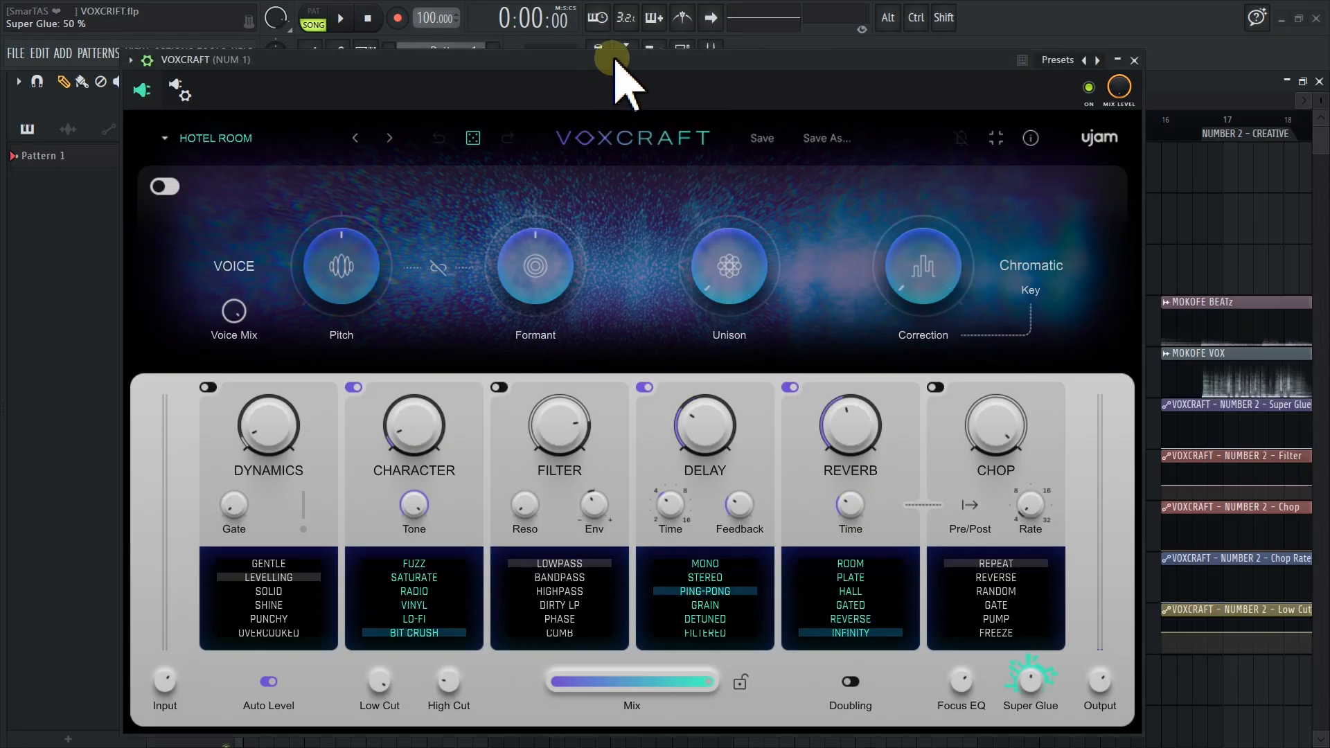
- Play the start of the song without Chop, and replay it with Chop switched on in Repeat mode
mouse_move(612, 59)
left_mouse_down()
mouse_move(588, 47)
mouse_move(611, 47)
left_mouse_up()
key("space")
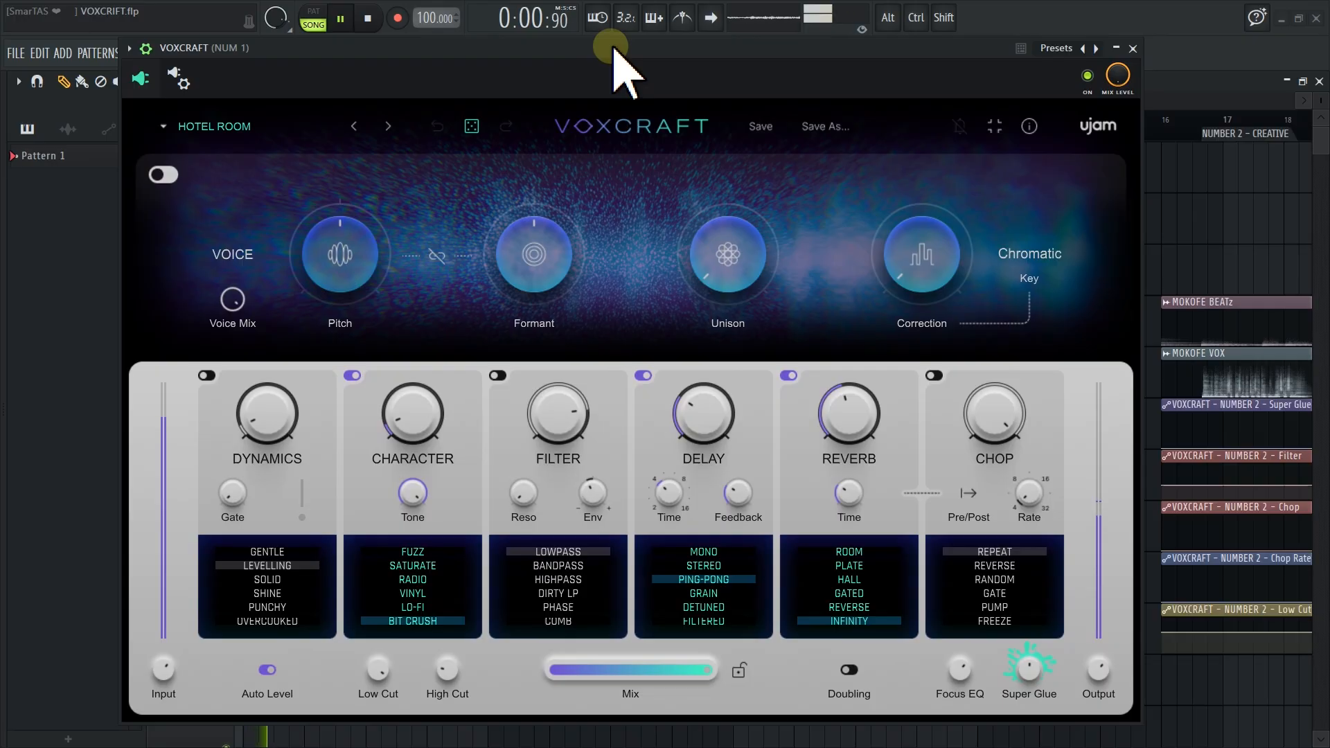
key("space")
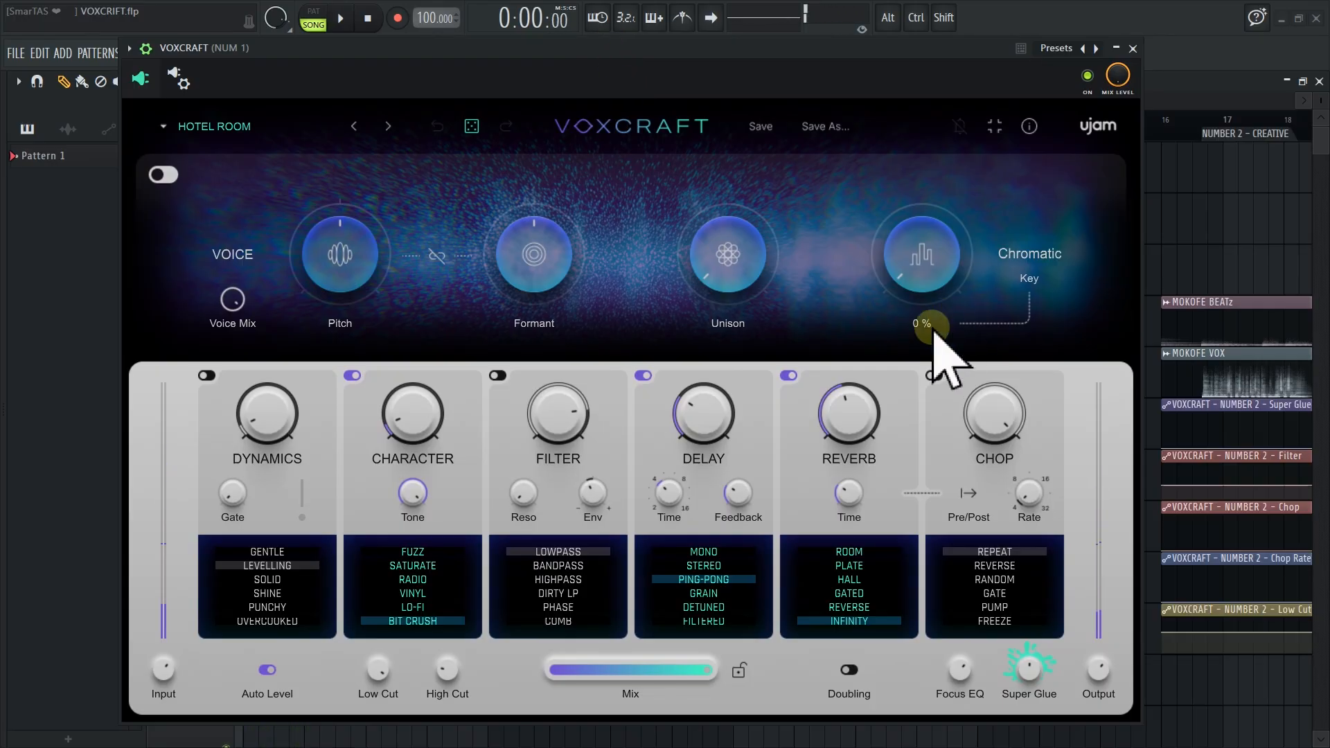
left_click(934, 376)
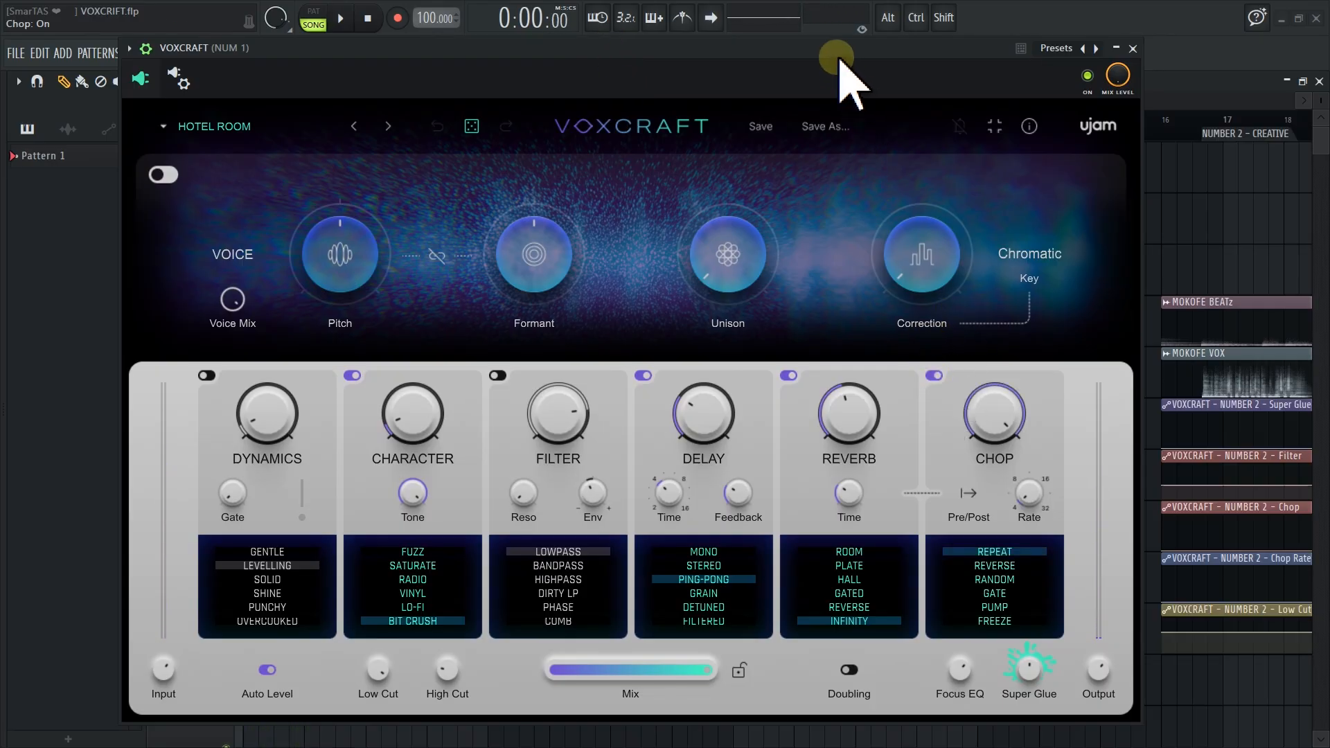
key("space")
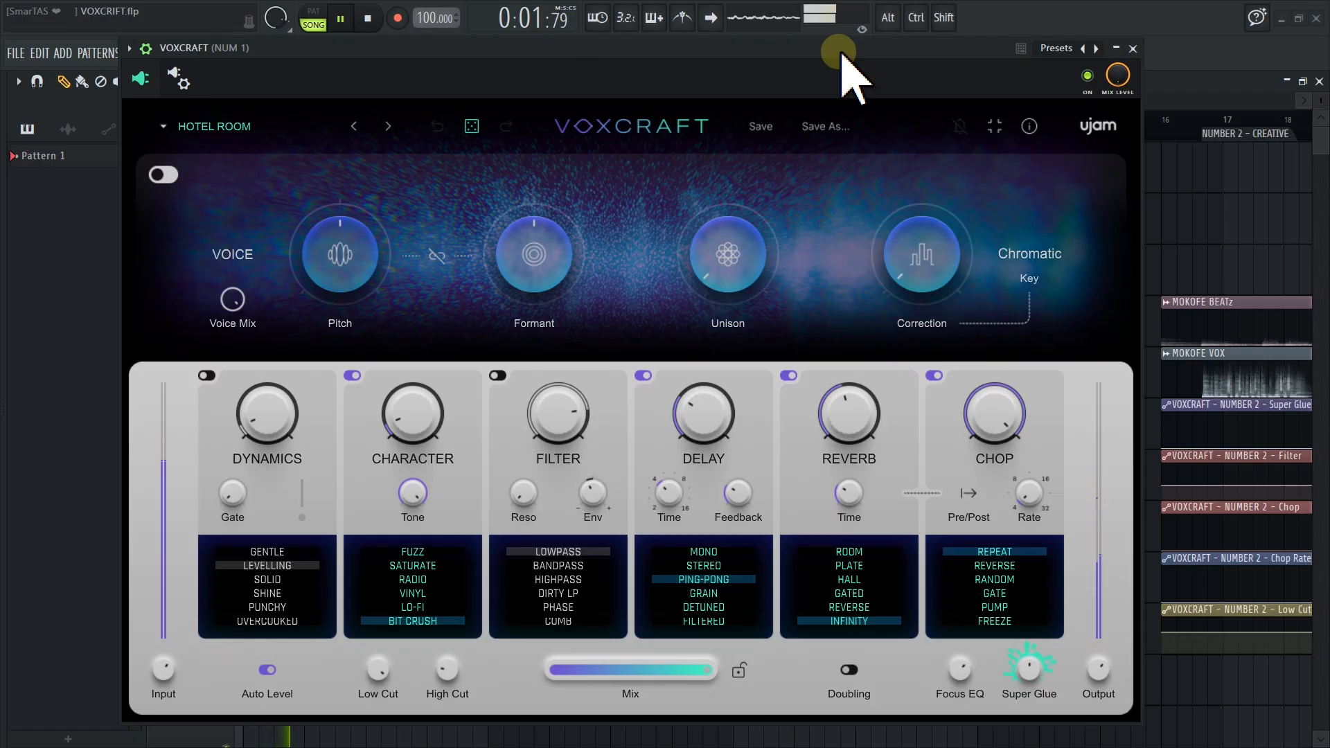